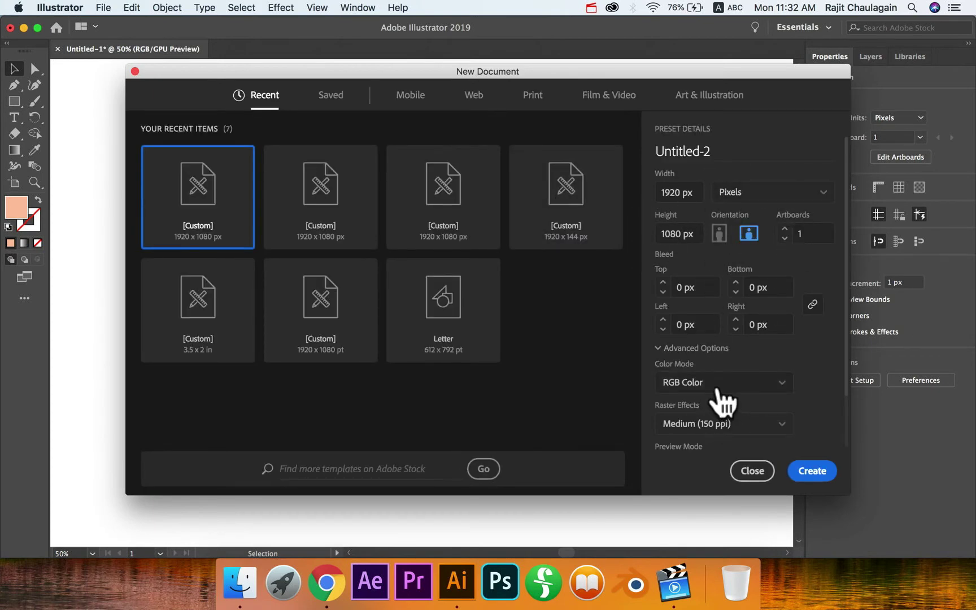
# Create a 1920 × 1080 px RGB document and draw a rectangle about 259 × 337 px left of the artboard's centre.
pyautogui.click(813, 475)
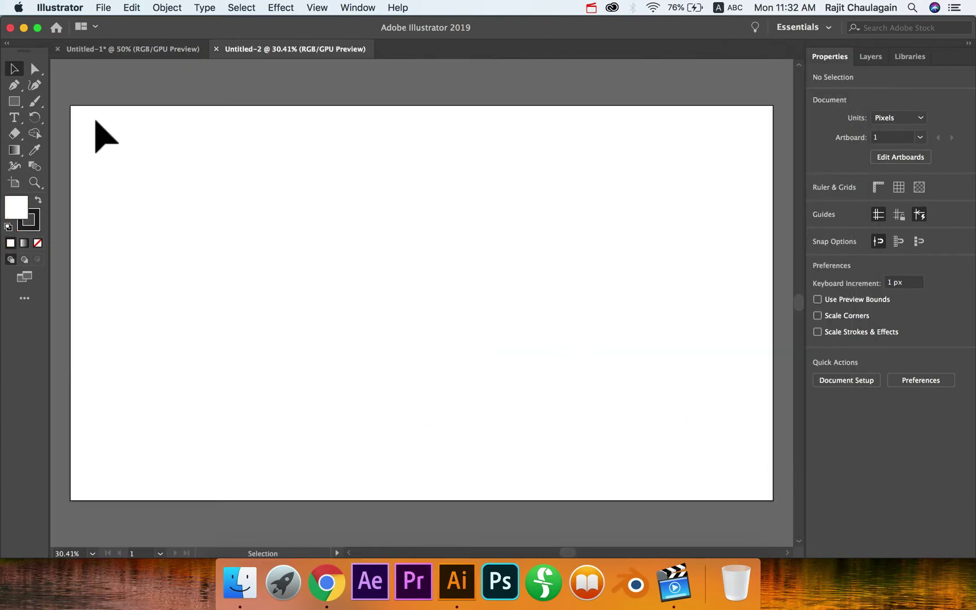
pyautogui.click(16, 102)
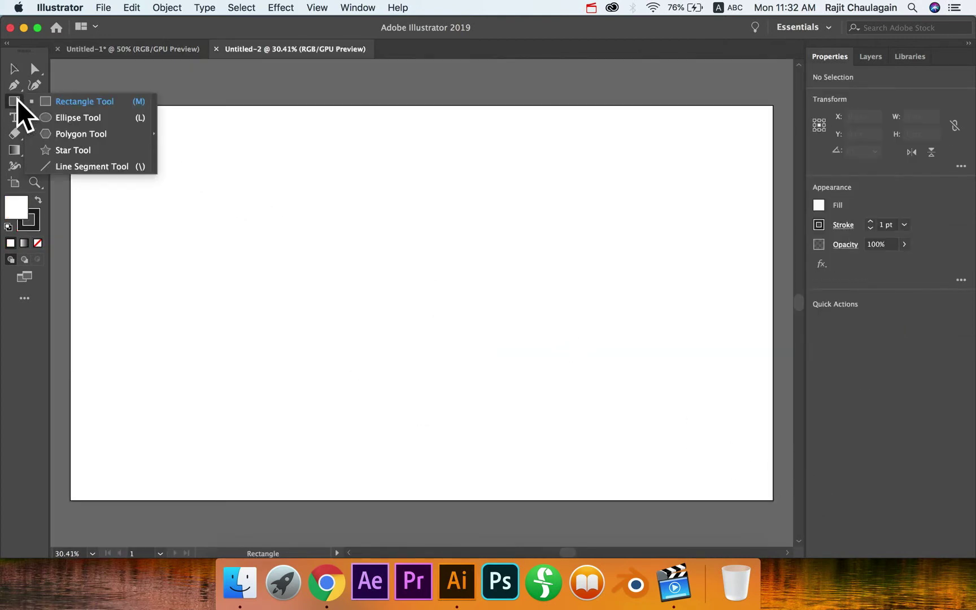
pyautogui.click(92, 101)
pyautogui.moveTo(300, 208)
pyautogui.mouseDown()
pyautogui.moveTo(365, 311)
pyautogui.moveTo(394, 332)
pyautogui.mouseUp()
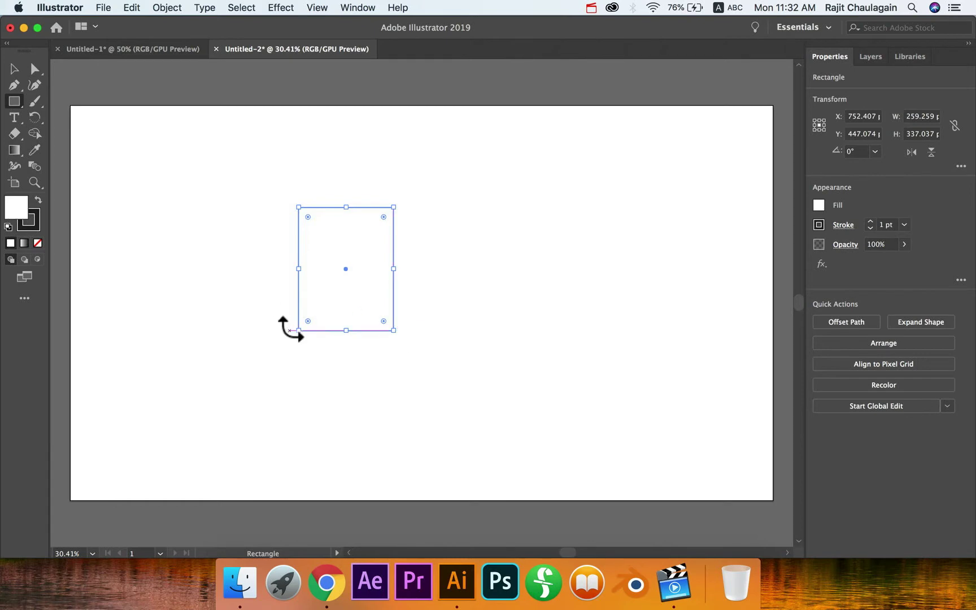
# Round all corners of the rectangle to the maximum radius of about 130 px to form a head shape.
pyautogui.moveTo(307, 321); pyautogui.dragTo(345, 278)
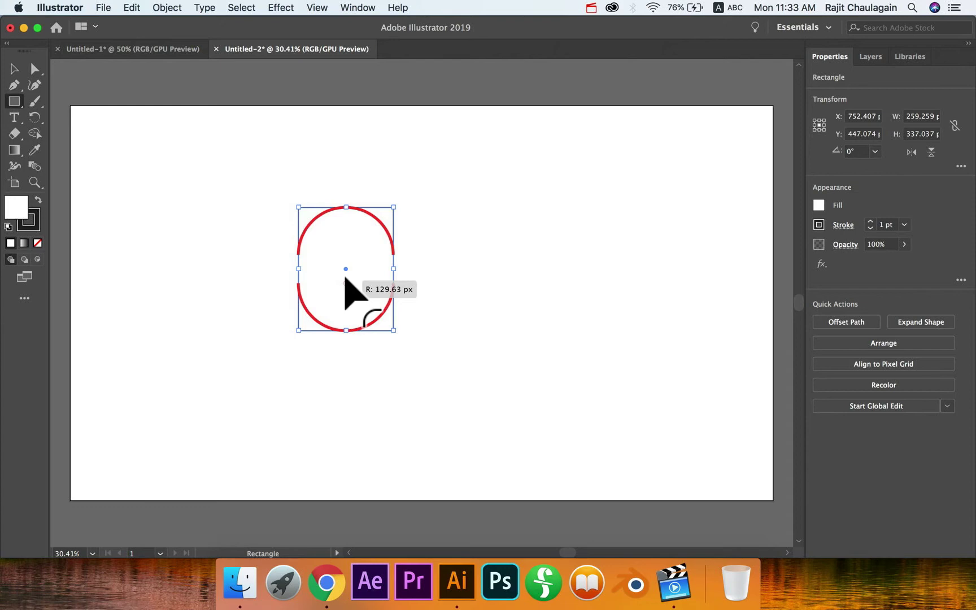
pyautogui.moveTo(344, 278); pyautogui.dragTo(345, 278)
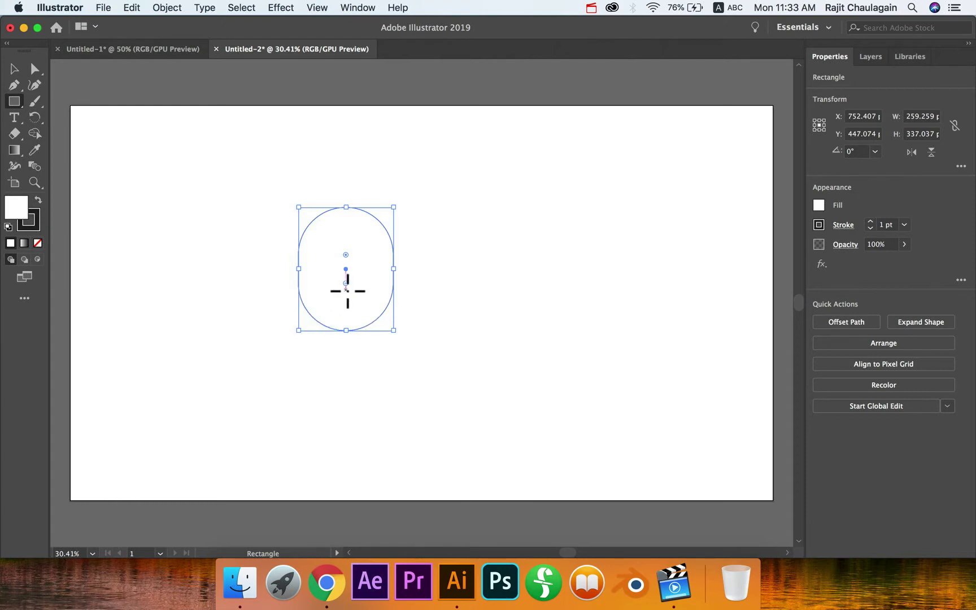
pyautogui.press('v')
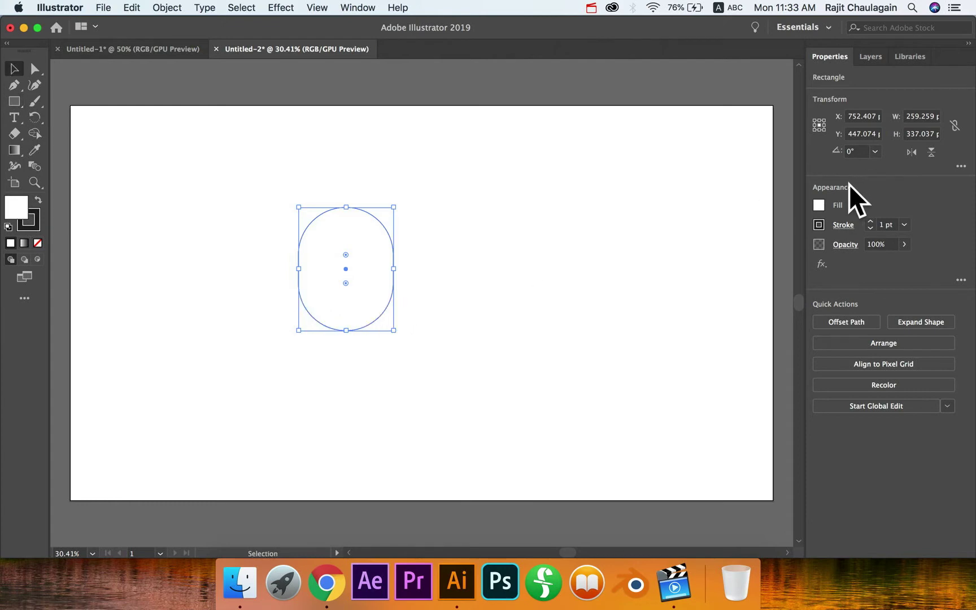
# Fill the head shape with the skin colour ffc3a0.
pyautogui.click(819, 205)
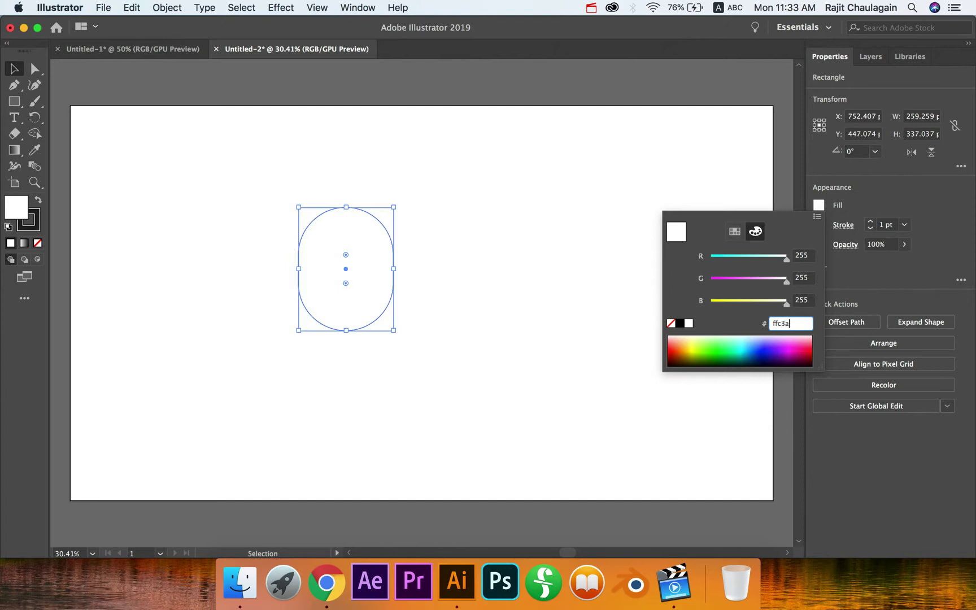
pyautogui.press('Return')
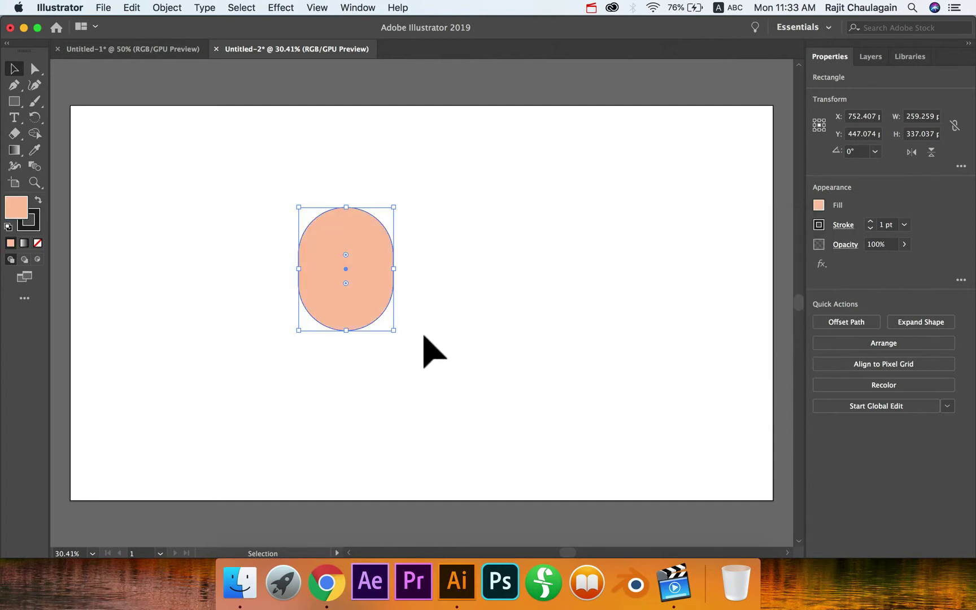
pyautogui.click(461, 291)
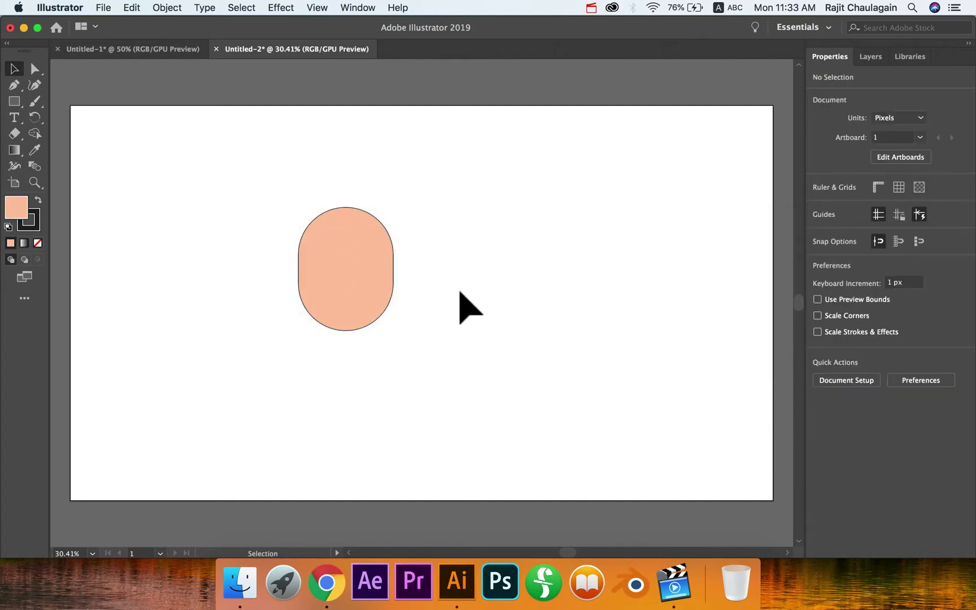
# Remove the stroke from the head shape.
pyautogui.click(387, 265)
pyautogui.click(885, 226)
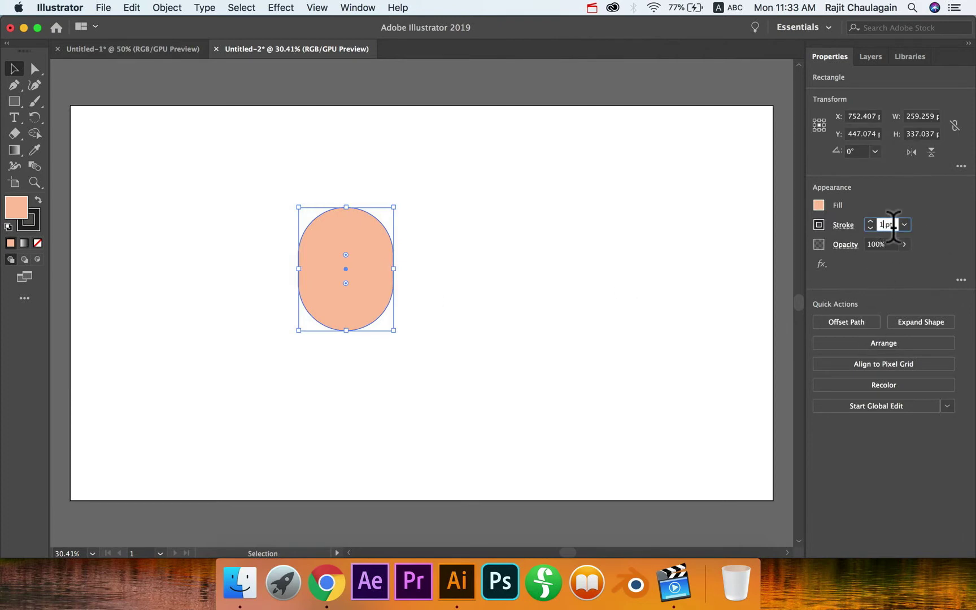
pyautogui.press('Return')
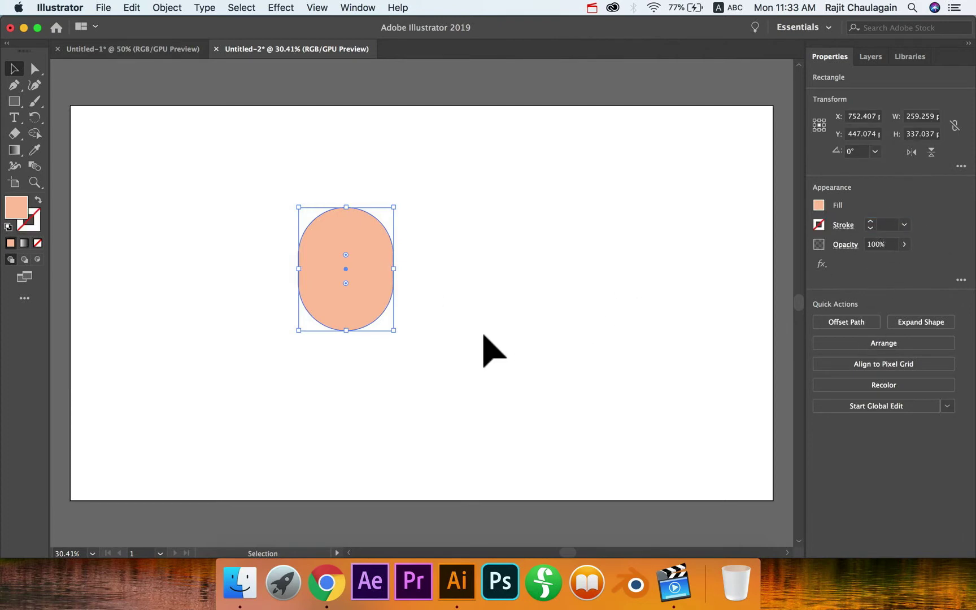
pyautogui.click(481, 335)
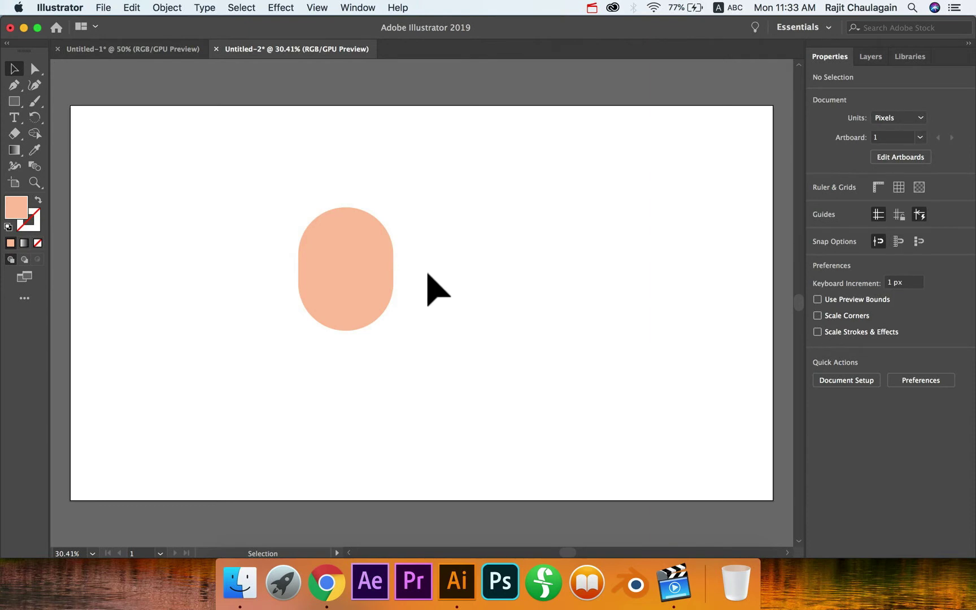
# Draw an ellipse about 50 × 30 px for the eye in the upper right part of the head.
pyautogui.press('super+equal')
pyautogui.press('super+equal')
pyautogui.press('space')
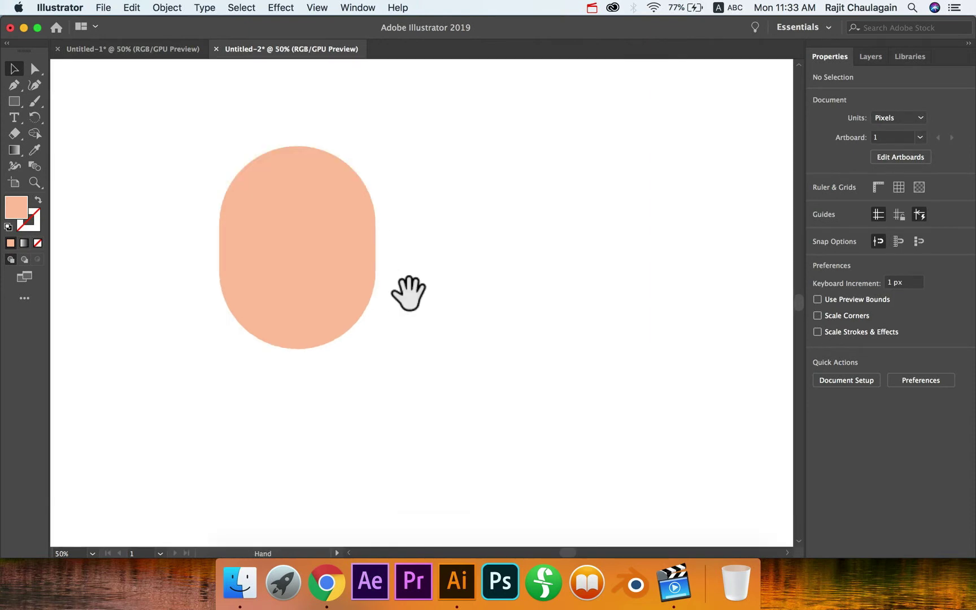
pyautogui.moveTo(408, 290); pyautogui.dragTo(466, 323)
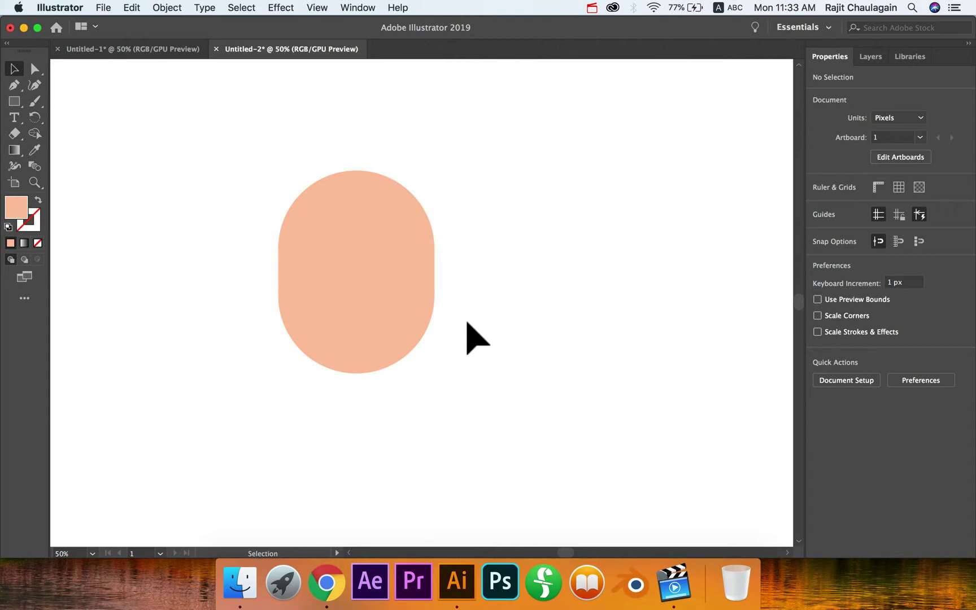
pyautogui.moveTo(19, 106); pyautogui.dragTo(75, 117)
pyautogui.moveTo(394, 233)
pyautogui.mouseDown()
pyautogui.moveTo(425, 252)
pyautogui.moveTo(402, 242)
pyautogui.mouseUp()
# Fill the eye ellipse with white sampled from the artboard using the Eyedropper.
pyautogui.press('v')
pyautogui.press('i')
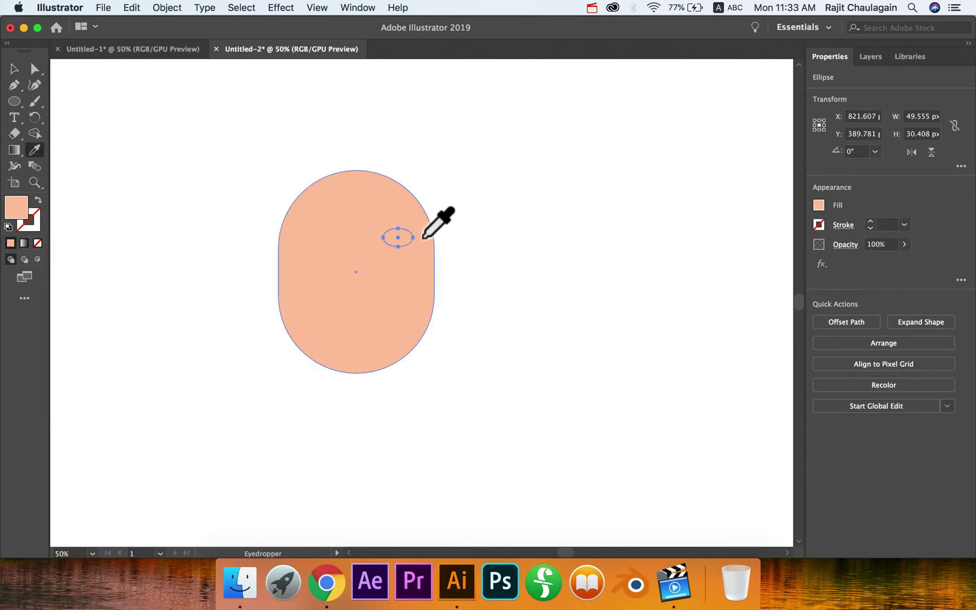
pyautogui.click(535, 219)
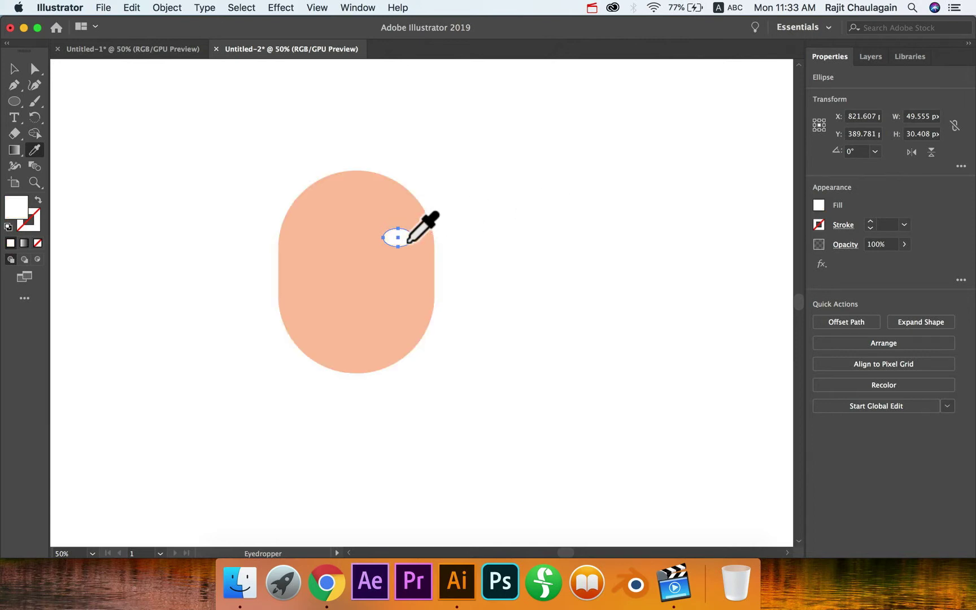
pyautogui.press('v')
# Draw a circle about 21 px in diameter for the pupil inside the right part of the eye ellipse.
pyautogui.press('super+equal')
pyautogui.press('super+equal')
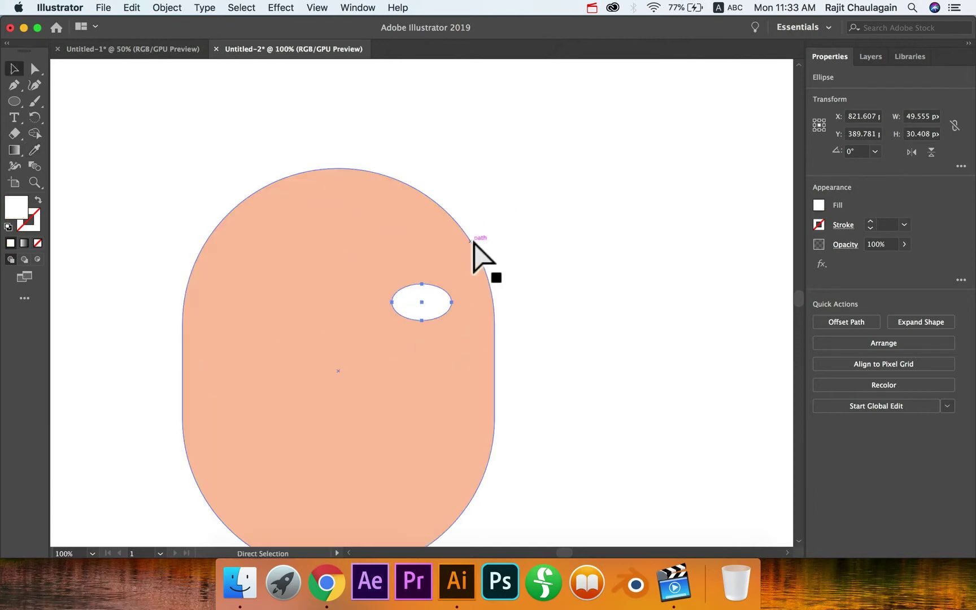
pyautogui.moveTo(475, 249); pyautogui.dragTo(483, 164)
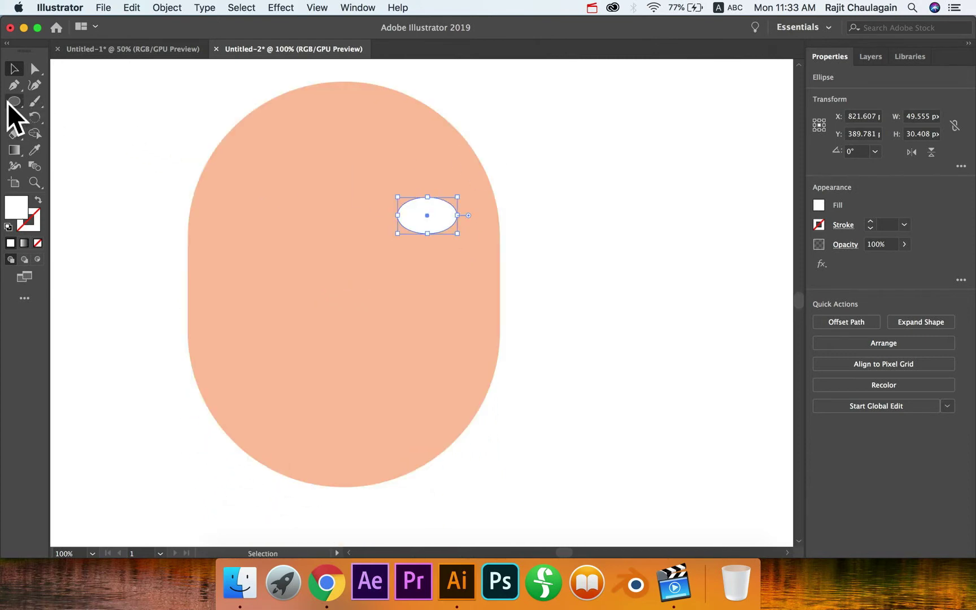
pyautogui.moveTo(8, 103); pyautogui.dragTo(83, 122)
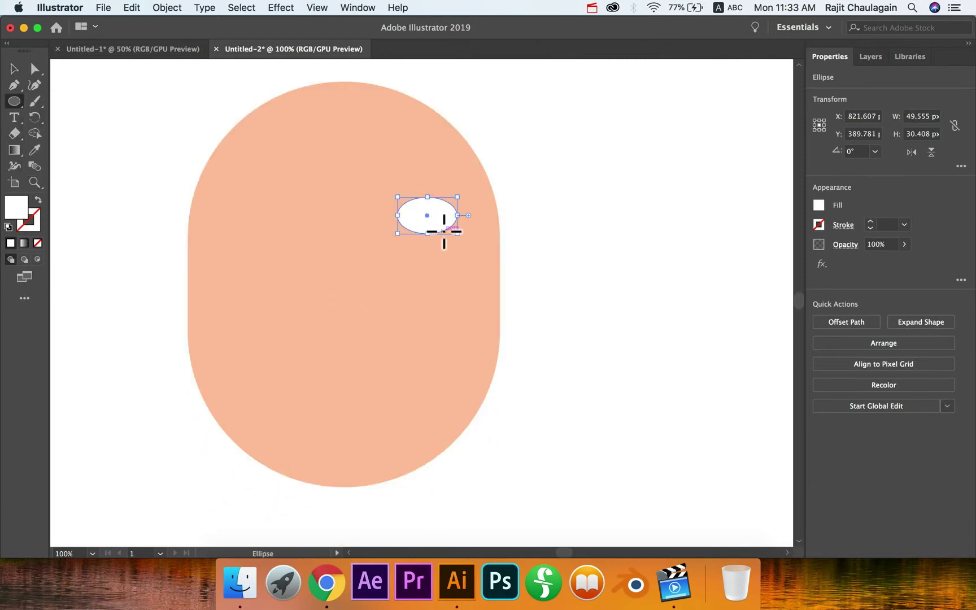
pyautogui.moveTo(418, 202); pyautogui.dragTo(441, 223)
pyautogui.press('v')
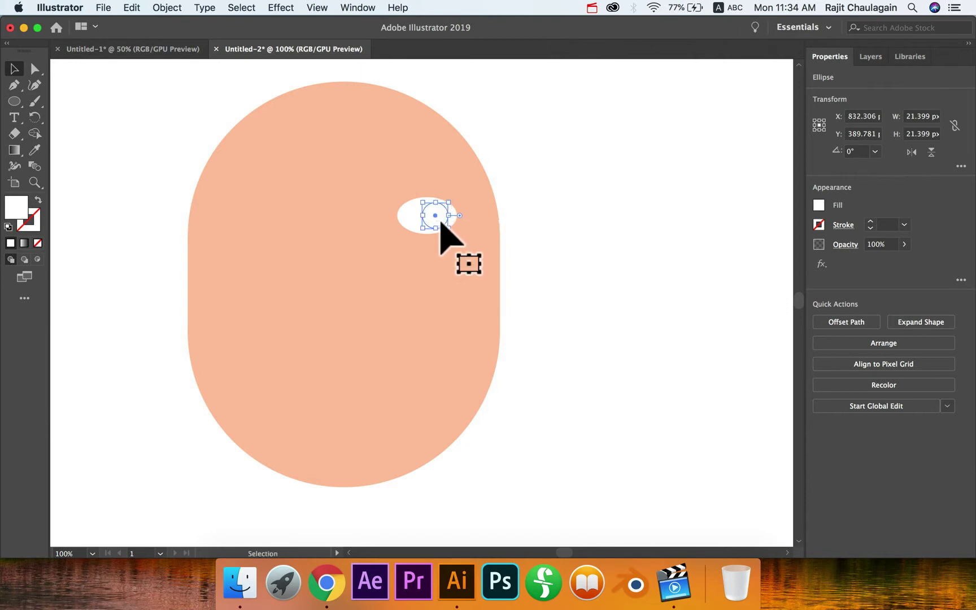
# Fill the pupil circle with black and deselect it.
pyautogui.click(818, 206)
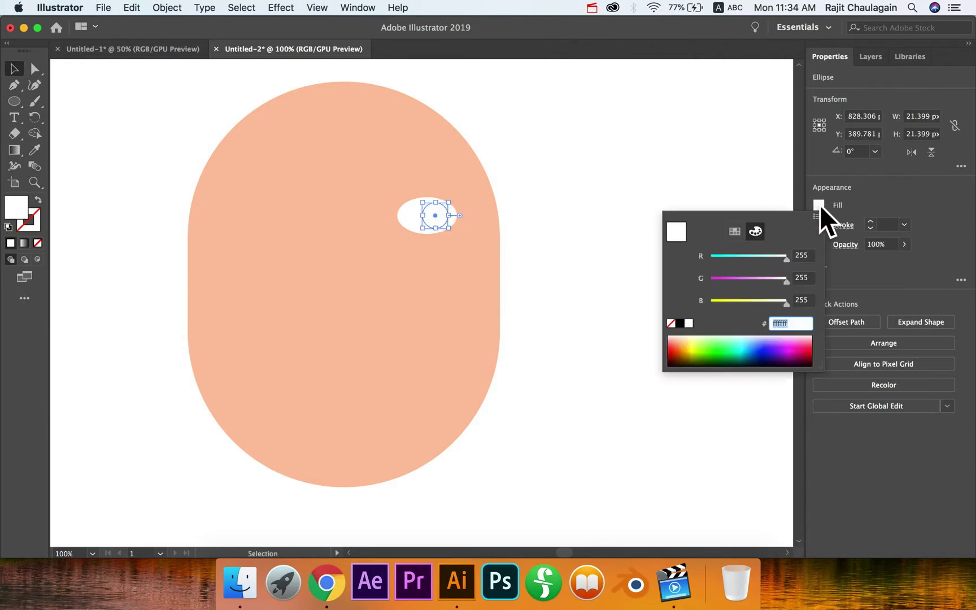
pyautogui.click(680, 323)
pyautogui.click(543, 262)
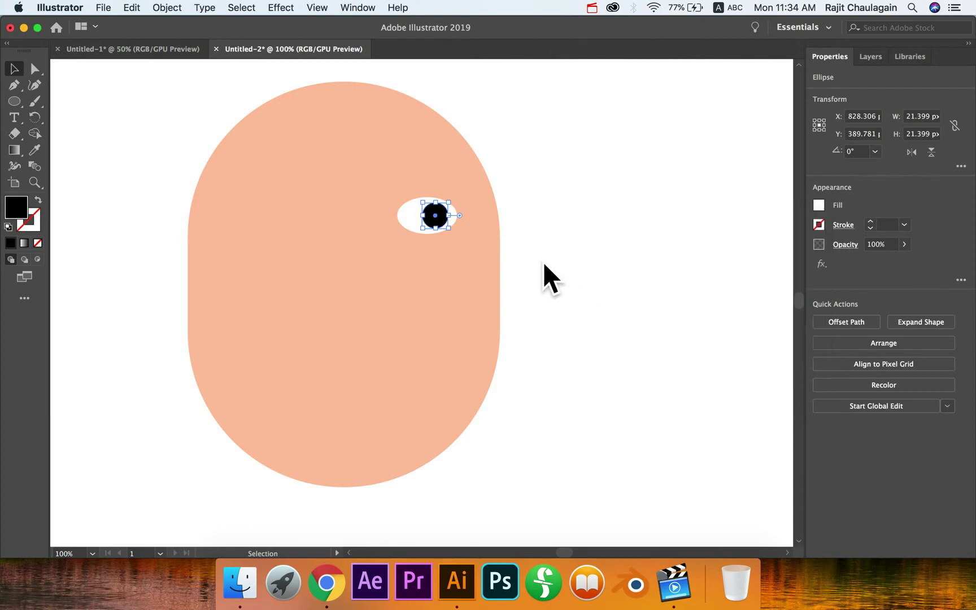
pyautogui.click(576, 258)
# Try the pupil at the left side of the eye and move it back to the right side.
pyautogui.click(437, 215)
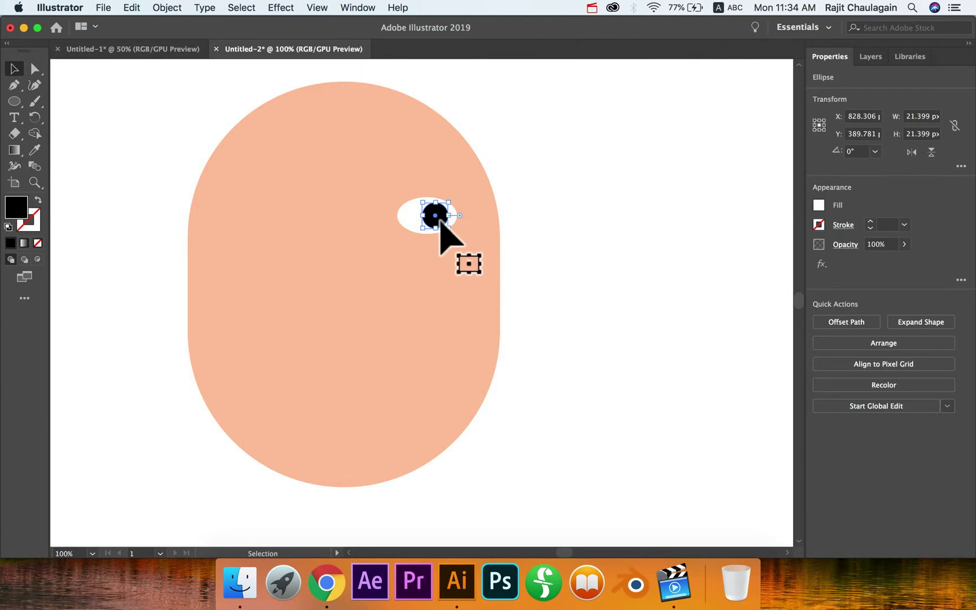
pyautogui.moveTo(438, 219); pyautogui.dragTo(418, 222)
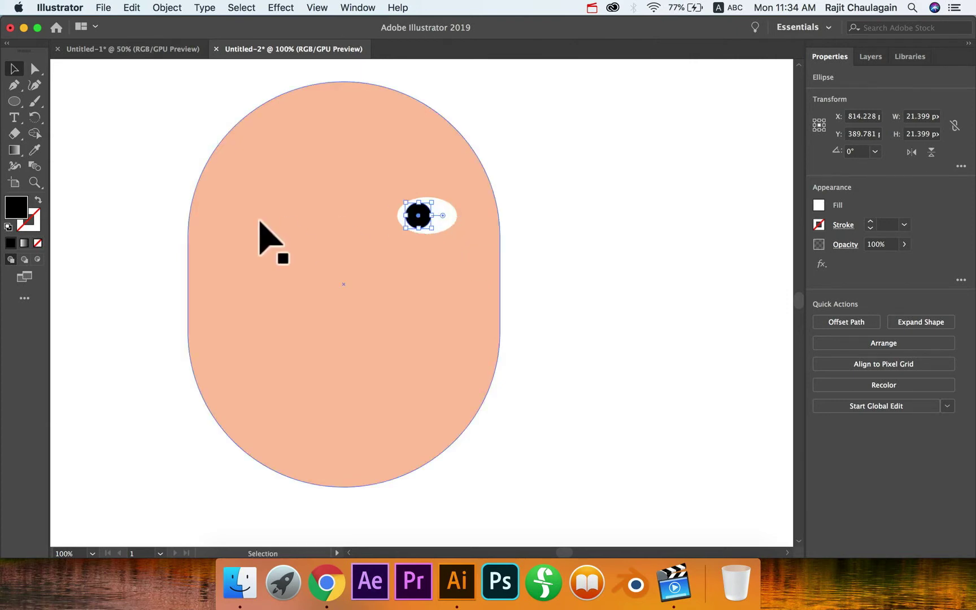
pyautogui.moveTo(424, 220); pyautogui.dragTo(442, 221)
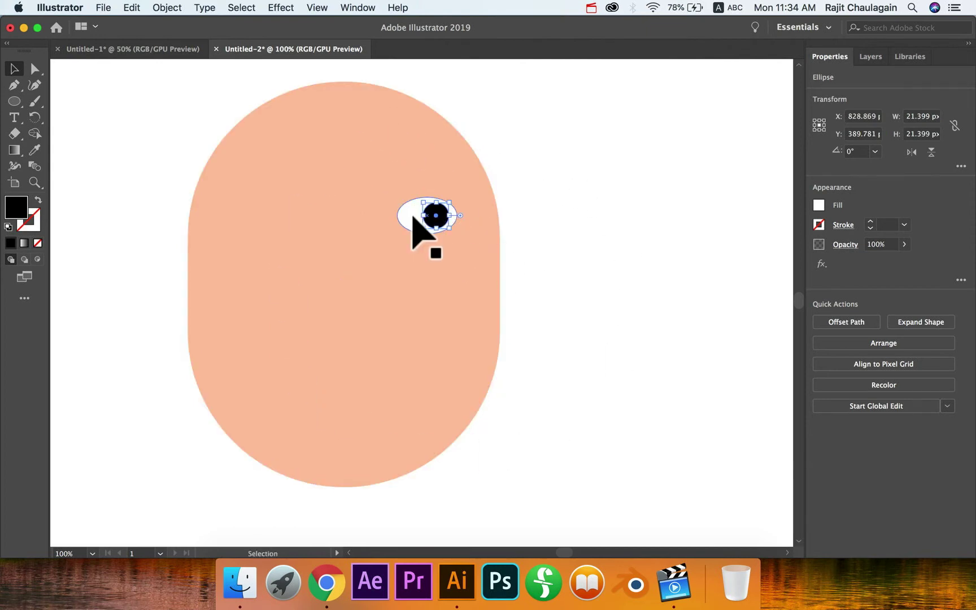
# Scale the eye and pupil together to about 51 × 31 px and move them closer to the head's right edge.
pyautogui.keyDown('shift'); pyautogui.click(412, 217); pyautogui.keyUp('shift')
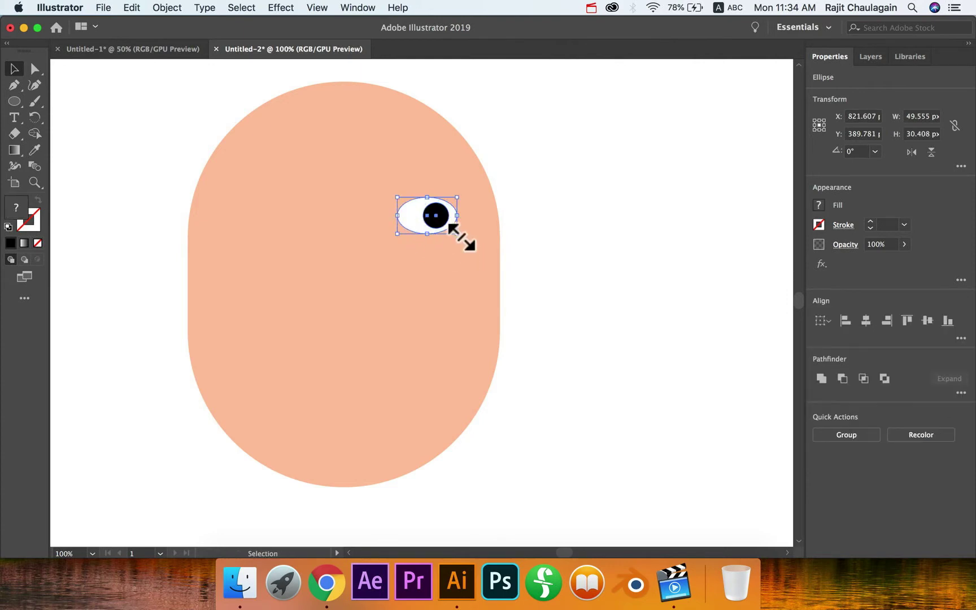
pyautogui.moveTo(457, 233)
pyautogui.mouseDown()
pyautogui.moveTo(469, 244)
pyautogui.moveTo(444, 220)
pyautogui.moveTo(471, 238)
pyautogui.moveTo(458, 223)
pyautogui.mouseUp()
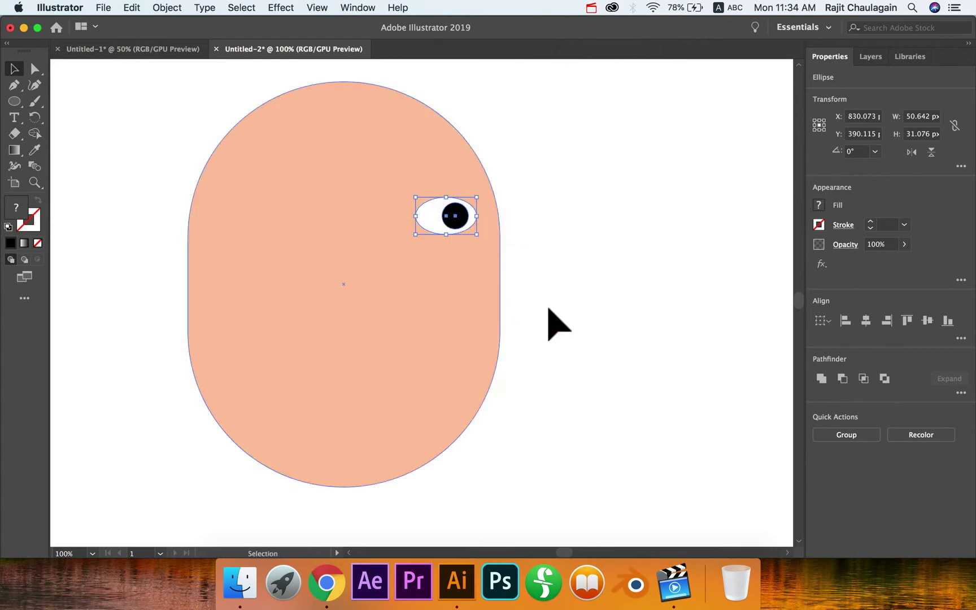
pyautogui.click(557, 323)
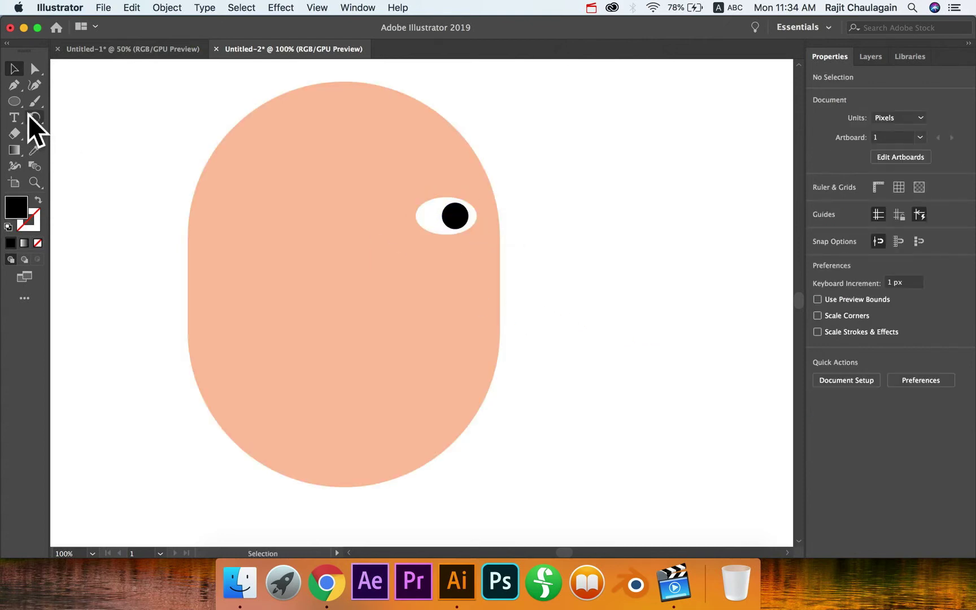
# Draw a black circle about 33 px in diameter on the empty area right of the head.
pyautogui.moveTo(18, 102); pyautogui.dragTo(62, 114)
pyautogui.moveTo(558, 273); pyautogui.dragTo(601, 311)
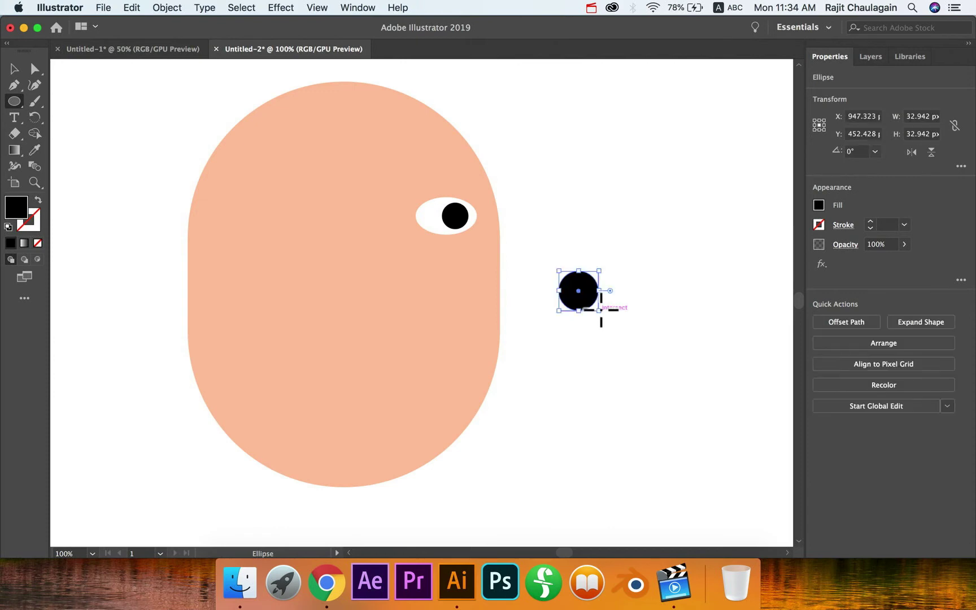
pyautogui.press('v')
# Draw a rectangle about 24 × 81 px over the new circle's left half and subtract it from the circle with Minus Front.
pyautogui.moveTo(17, 103); pyautogui.dragTo(59, 102)
pyautogui.moveTo(550, 247); pyautogui.dragTo(582, 343)
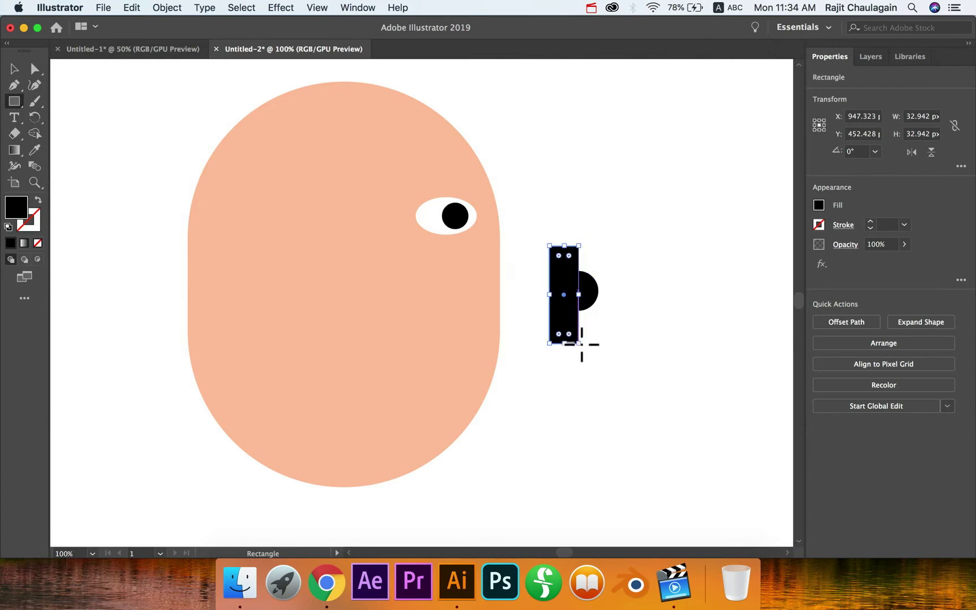
pyautogui.press('v')
pyautogui.click(592, 294)
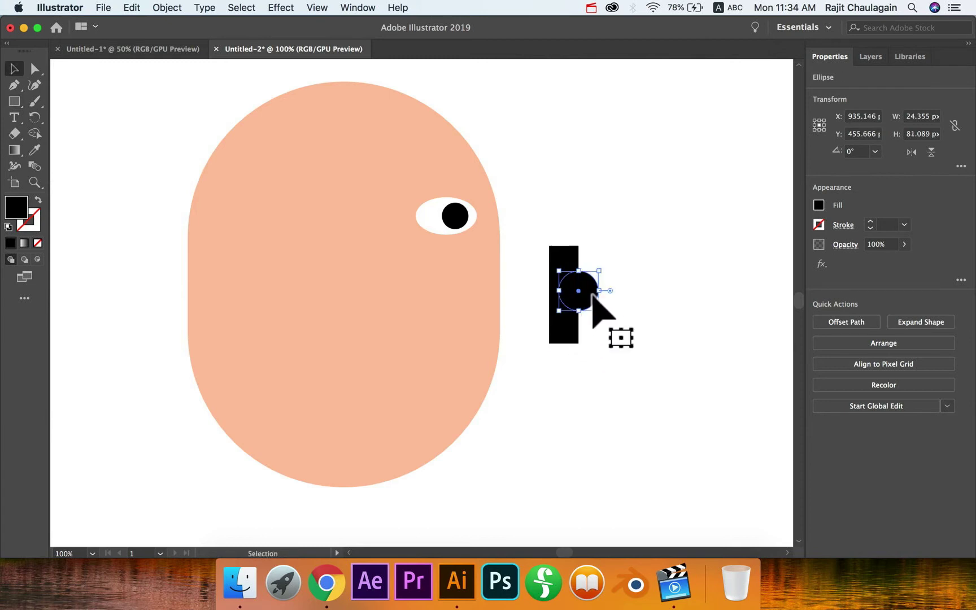
pyautogui.keyDown('shift'); pyautogui.click(558, 256); pyautogui.keyUp('shift')
pyautogui.click(846, 377)
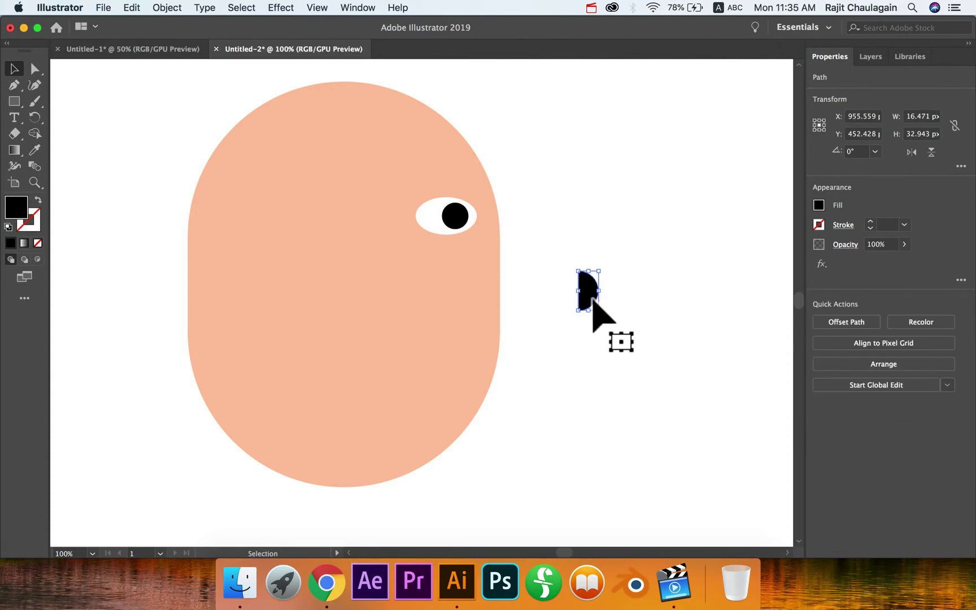
# Fill the half circle with the head's skin colour using the Eyedropper and move it closer to the head.
pyautogui.press('i')
pyautogui.click(438, 353)
pyautogui.press('v')
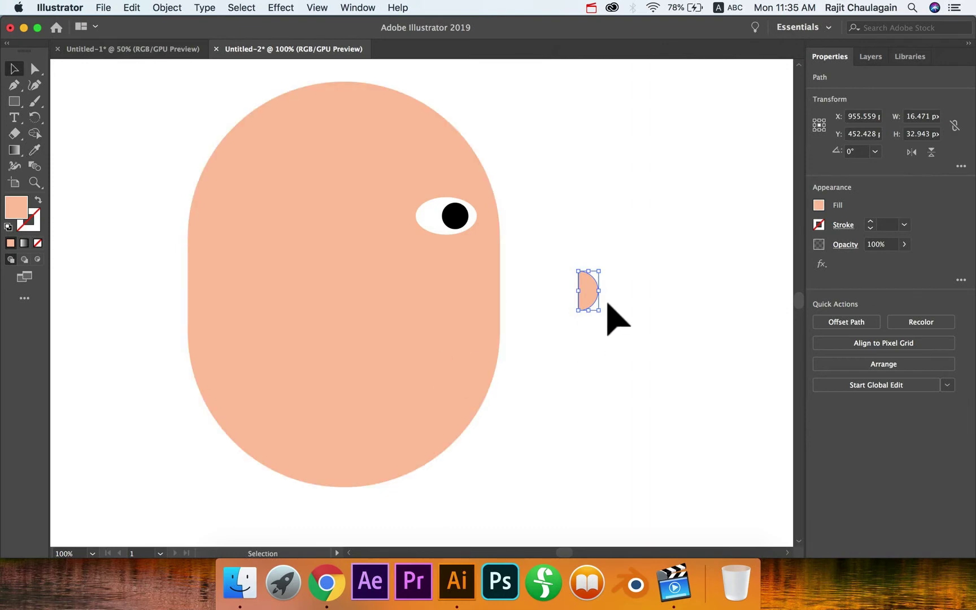
pyautogui.moveTo(584, 301); pyautogui.dragTo(546, 300)
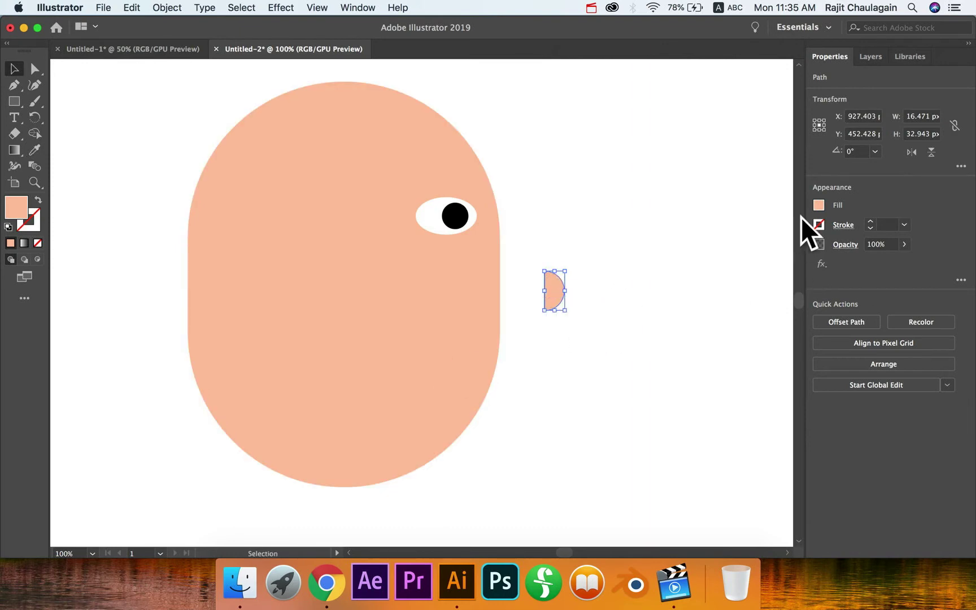
# Change the half circle's fill to the lighter skin tone #ffd9c3 and deselect it.
pyautogui.click(817, 205)
pyautogui.click(803, 323)
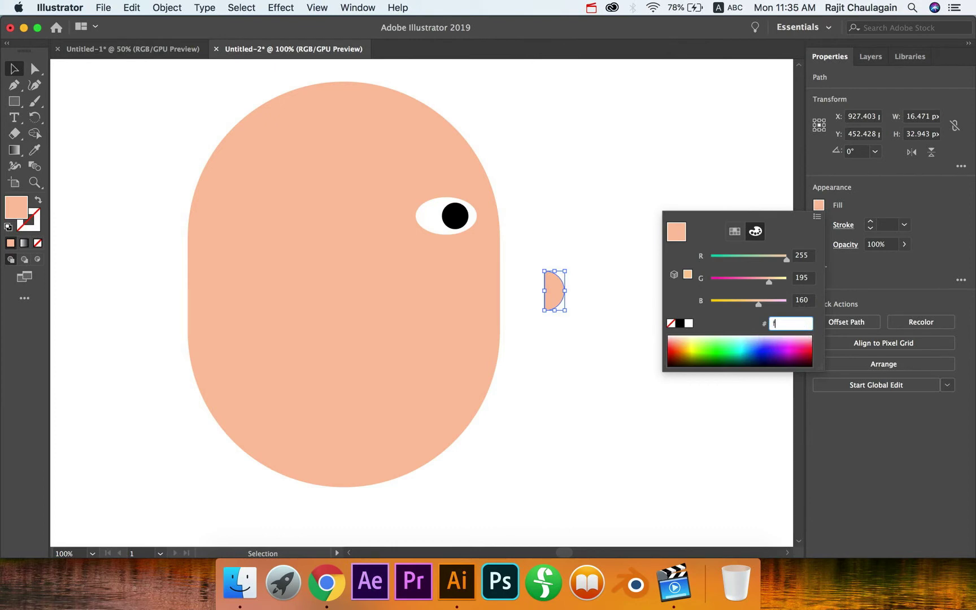
pyautogui.write('ffd9c3')
pyautogui.press('Return')
pyautogui.click(711, 418)
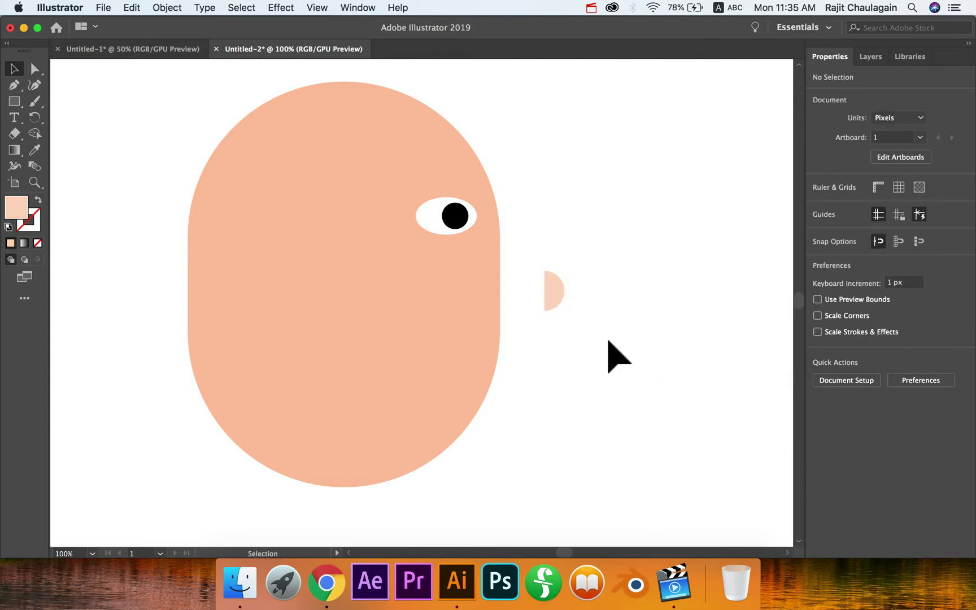
# Move the light half circle flush against the head's right edge as the nose.
pyautogui.doubleClick(554, 296)
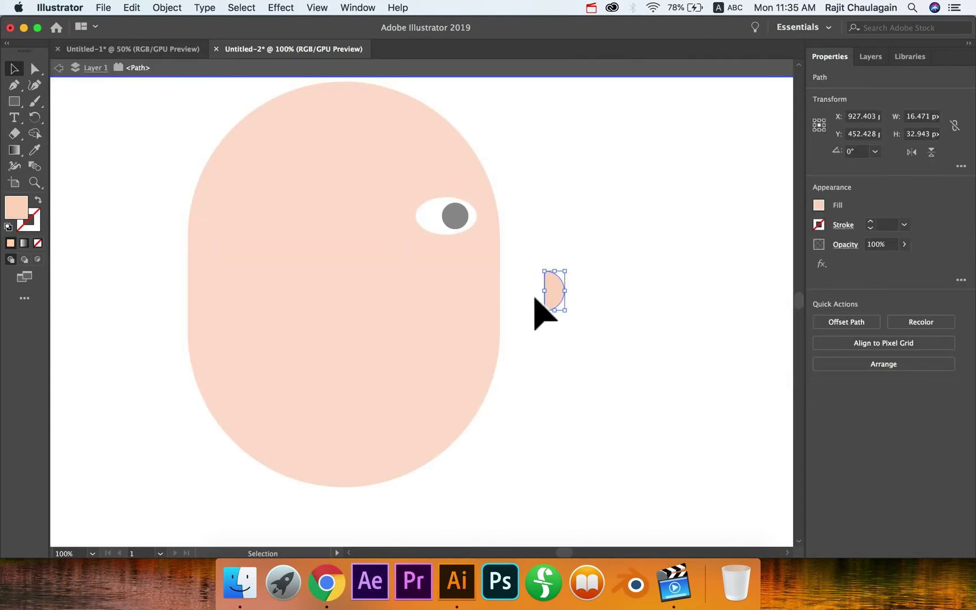
pyautogui.doubleClick(607, 321)
pyautogui.moveTo(552, 297); pyautogui.dragTo(509, 298)
pyautogui.click(581, 307)
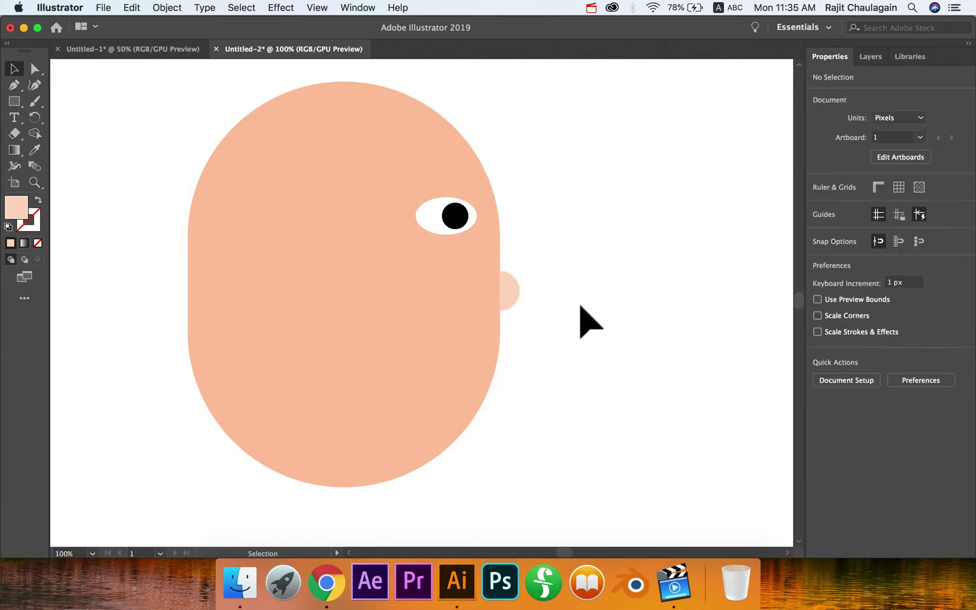
# Raise the nose's upper anchor point by about 11 px along the head's edge to give it a sloping bridge.
pyautogui.click(515, 301)
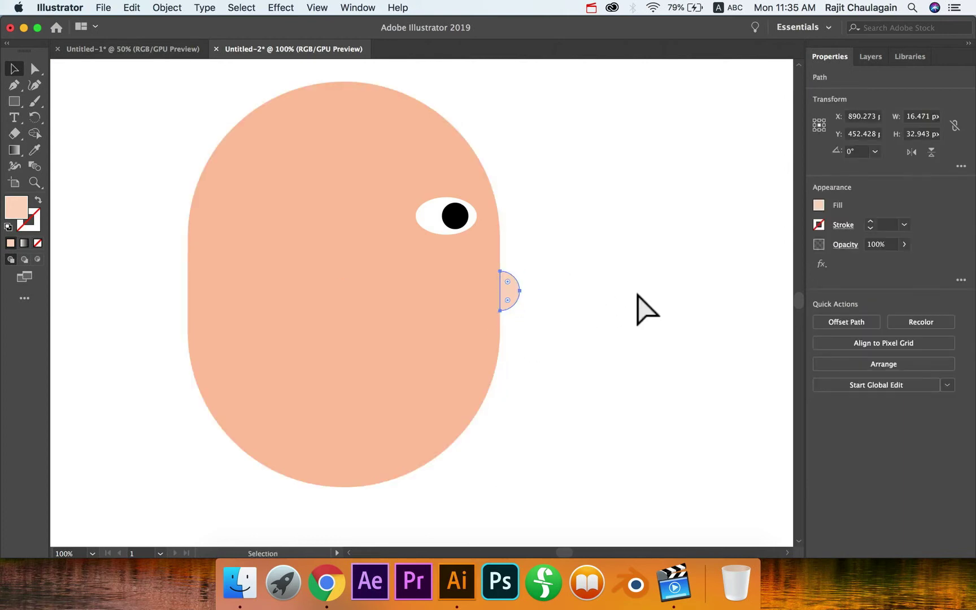
pyautogui.press('super+equal')
pyautogui.press('a')
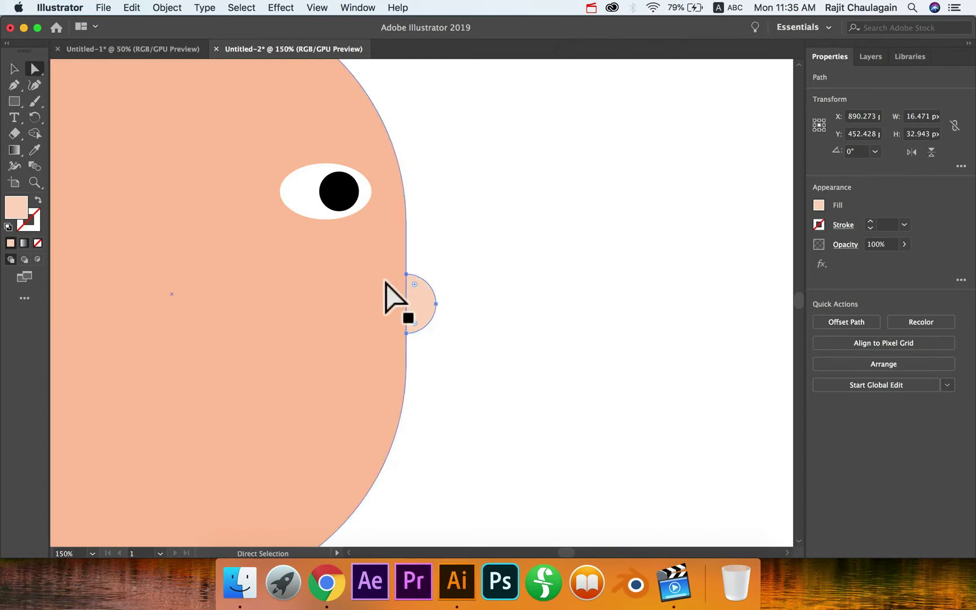
pyautogui.click(407, 274)
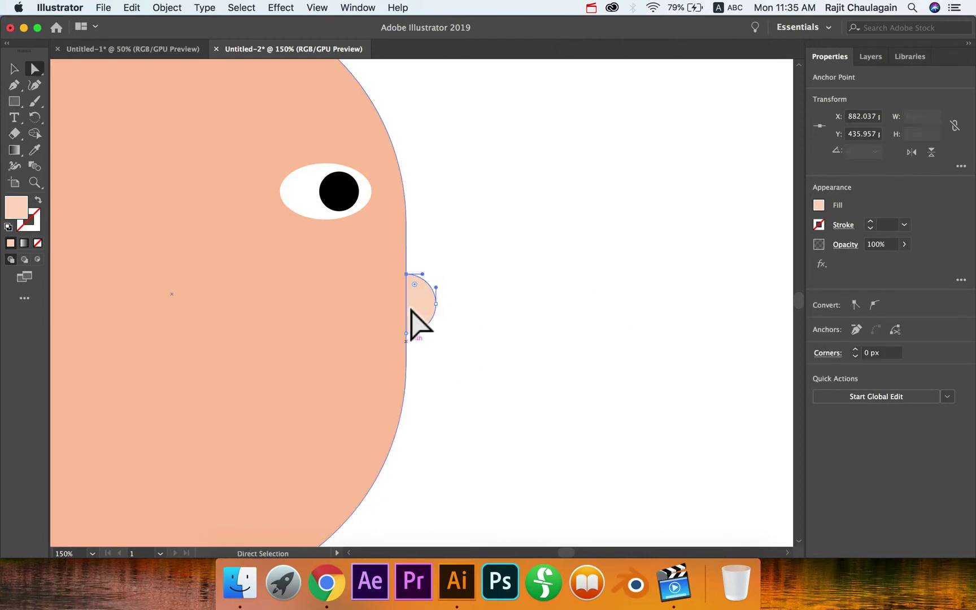
pyautogui.moveTo(405, 274); pyautogui.dragTo(428, 276)
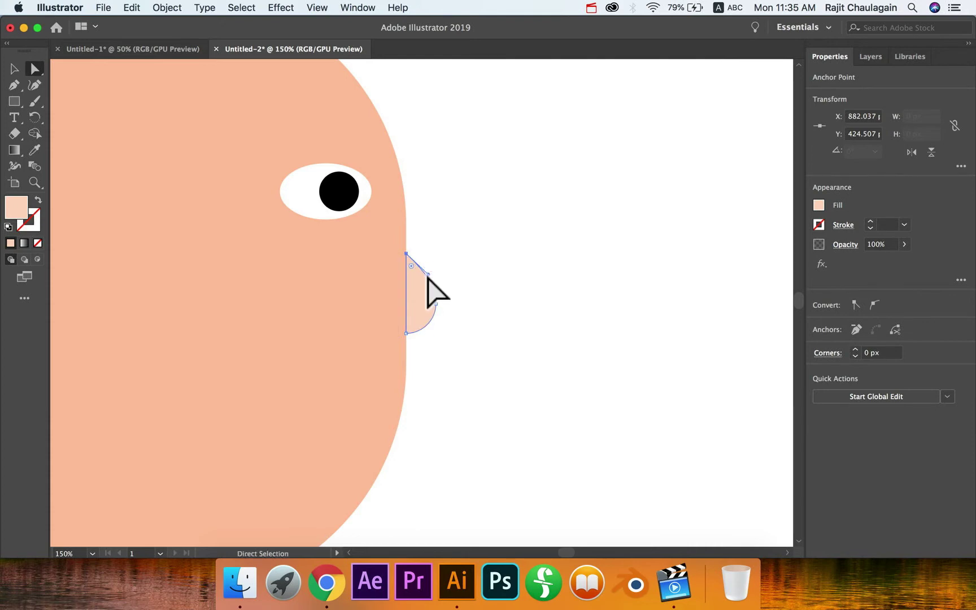
pyautogui.press('v')
pyautogui.click(517, 279)
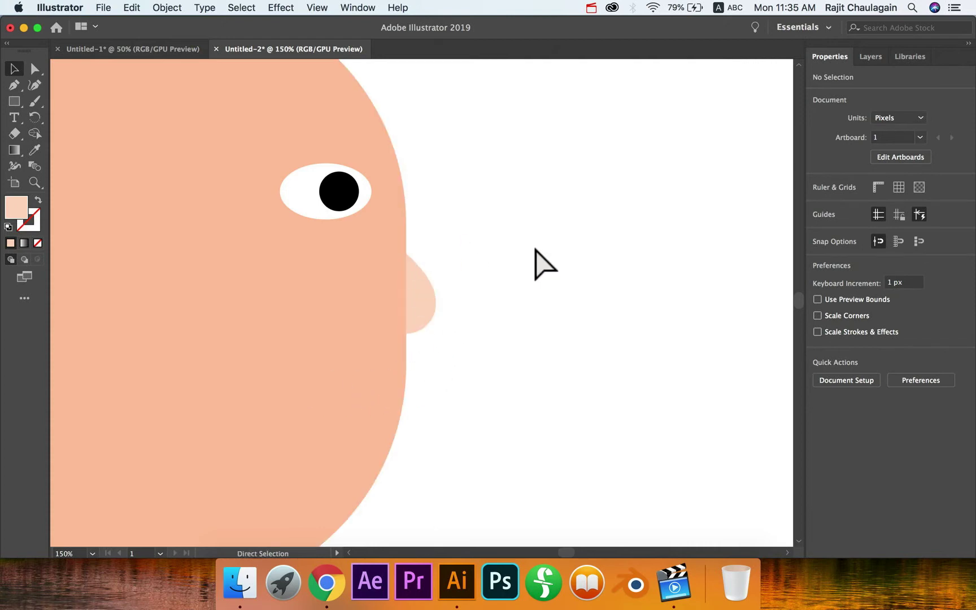
# Shift the nose slightly down along the head's right edge.
pyautogui.press('super+minus')
pyautogui.press('super+minus')
pyautogui.press('space')
pyautogui.moveTo(501, 296); pyautogui.dragTo(534, 303)
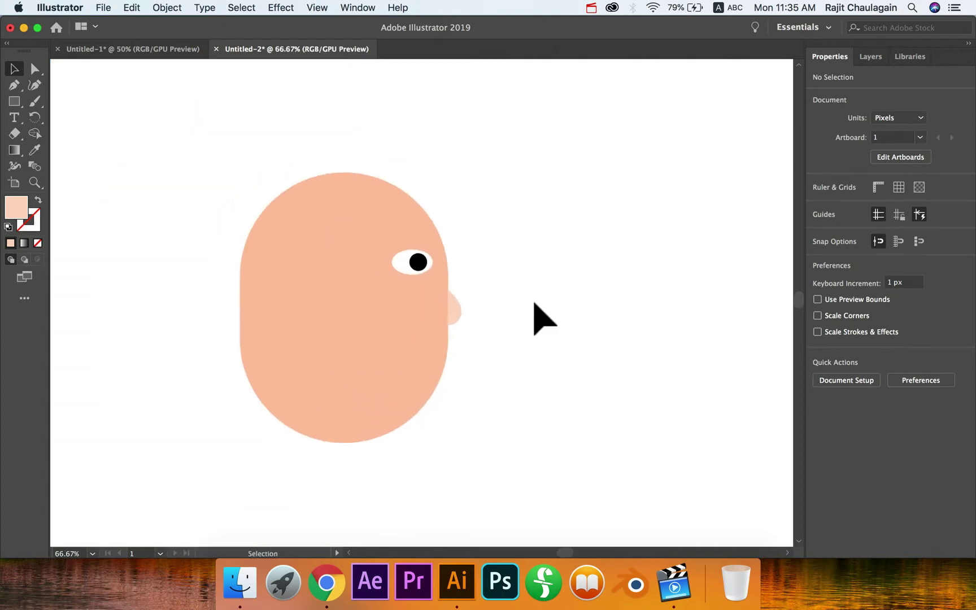
pyautogui.click(458, 309)
pyautogui.moveTo(455, 314); pyautogui.dragTo(453, 320)
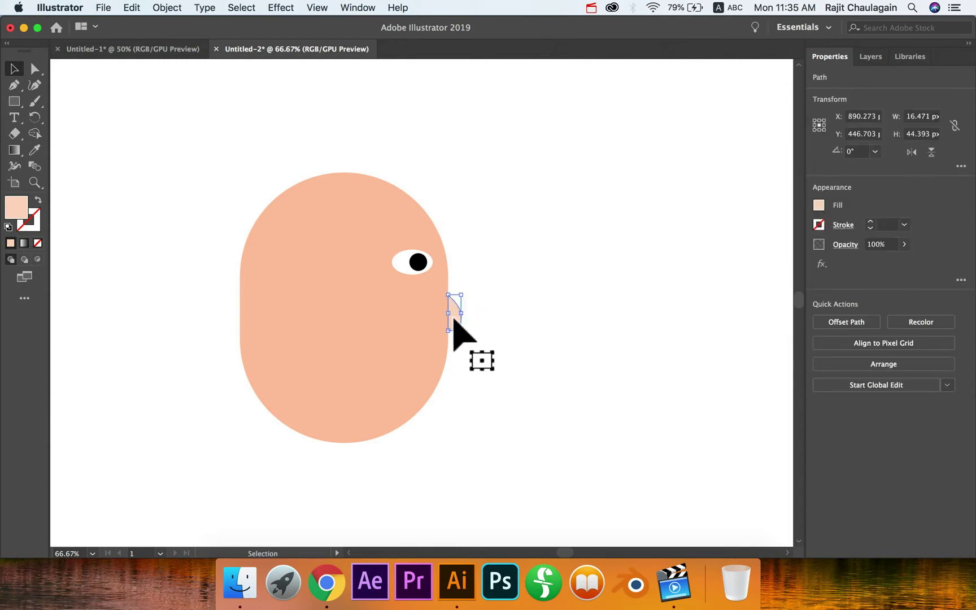
# Scale the eye and pupil down together and place them slightly lower and nearer the head's right edge.
pyautogui.click(418, 262)
pyautogui.keyDown('shift'); pyautogui.click(394, 265); pyautogui.keyUp('shift')
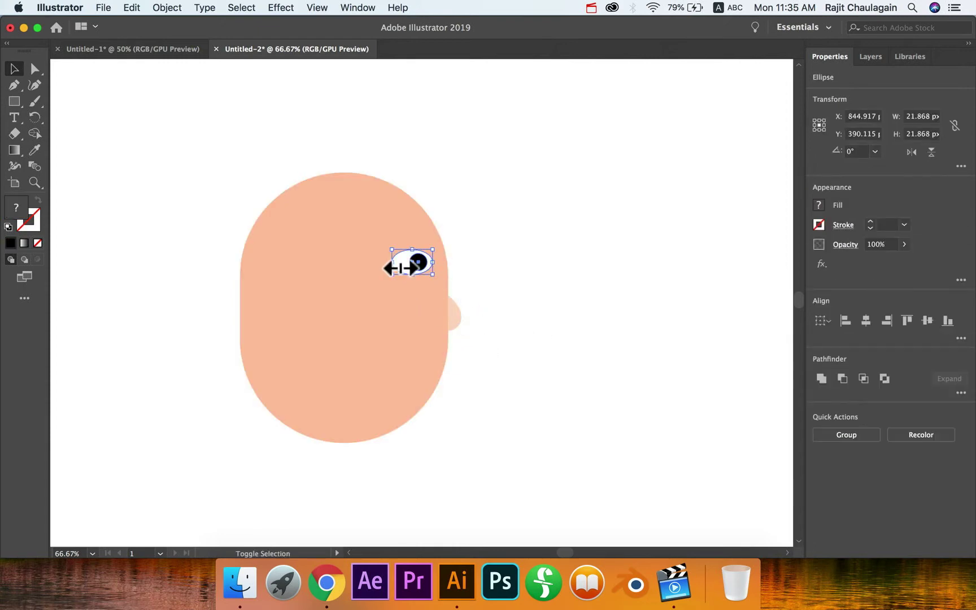
pyautogui.moveTo(434, 275); pyautogui.dragTo(423, 266)
pyautogui.click(539, 294)
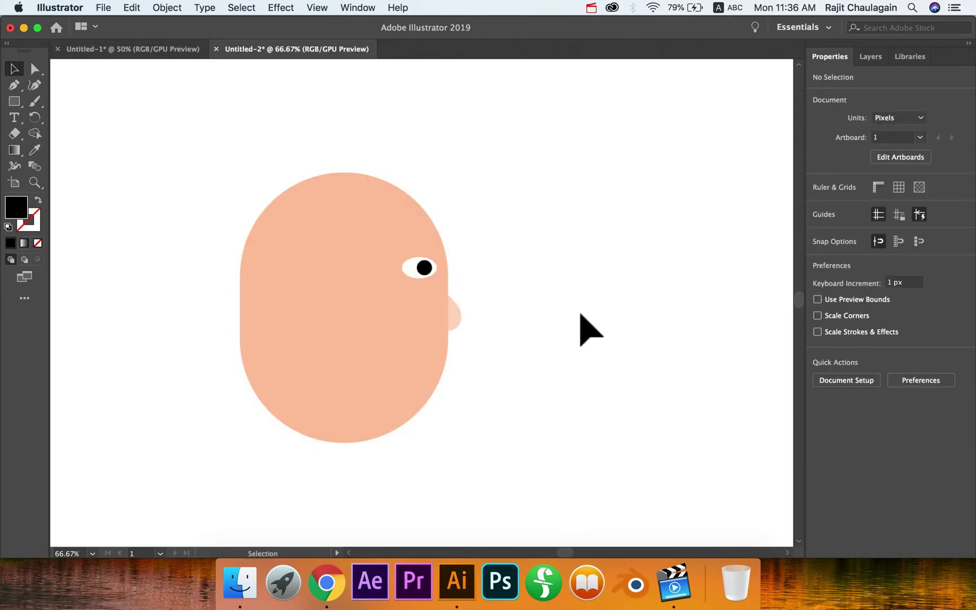
# Draw a black ellipse about 220 × 207 px on the empty area right of the head.
pyautogui.click(18, 102)
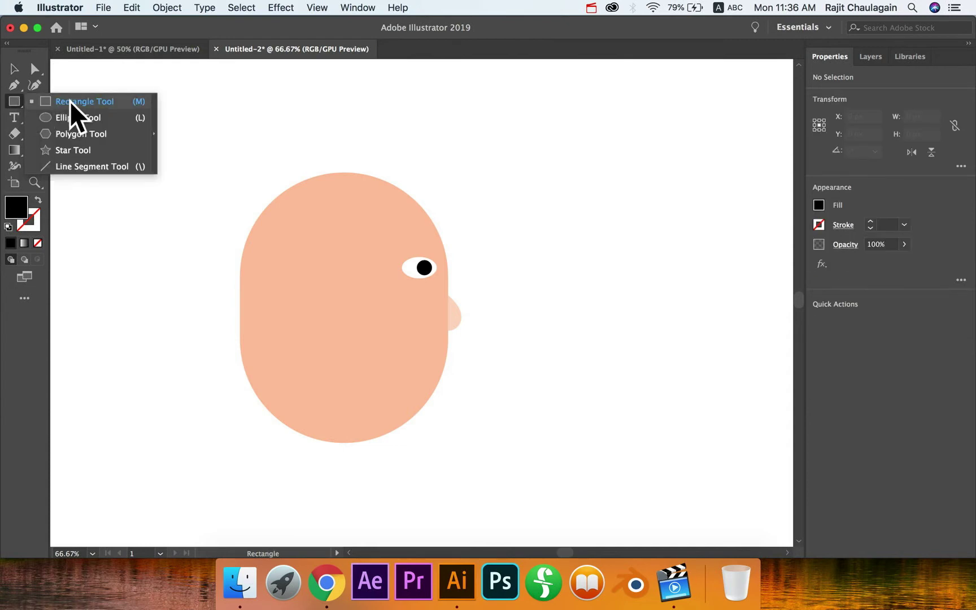
pyautogui.click(70, 101)
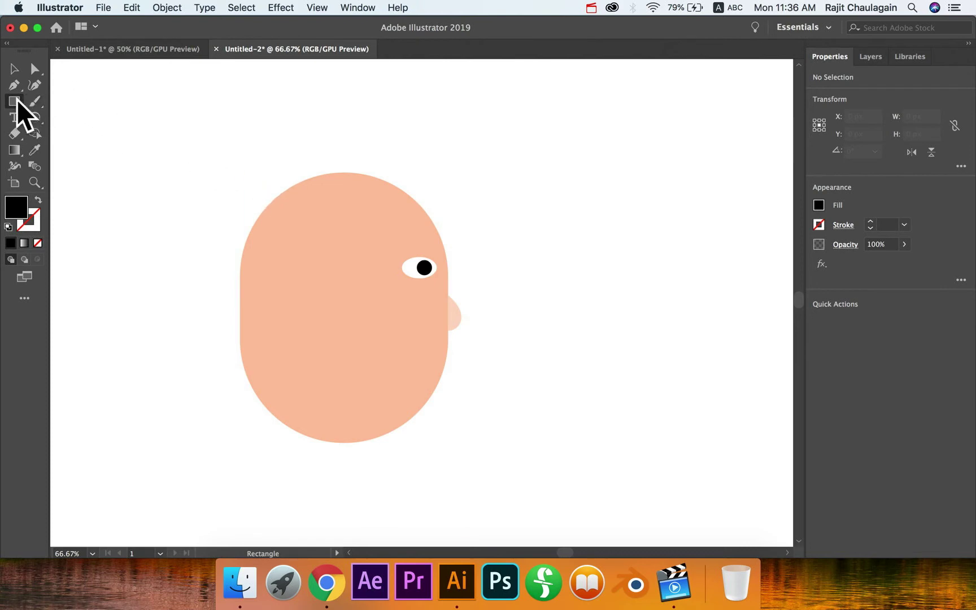
pyautogui.moveTo(17, 101); pyautogui.dragTo(66, 116)
pyautogui.moveTo(539, 147); pyautogui.dragTo(716, 313)
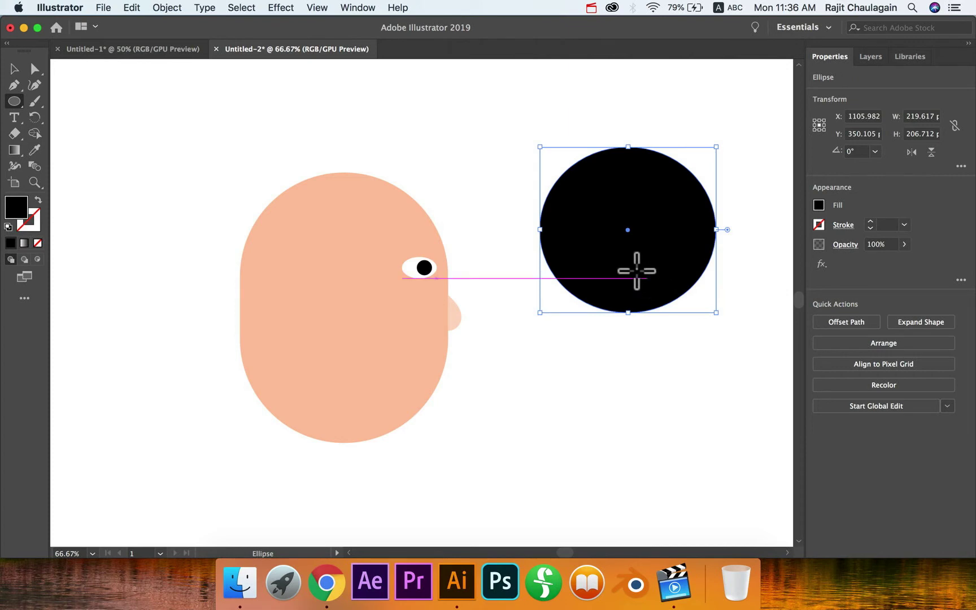
# Duplicate the black ellipse about 53 px lower and subtract the copy with Minus Front to leave an arched crescent.
pyautogui.press('v')
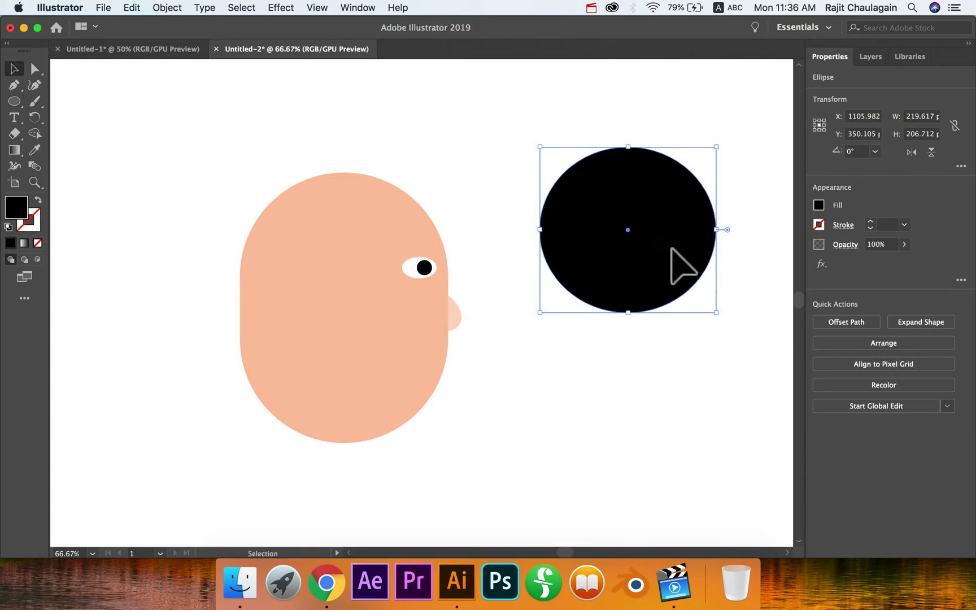
pyautogui.moveTo(671, 247); pyautogui.dragTo(629, 230)
pyautogui.press('super+c')
pyautogui.press('super+f')
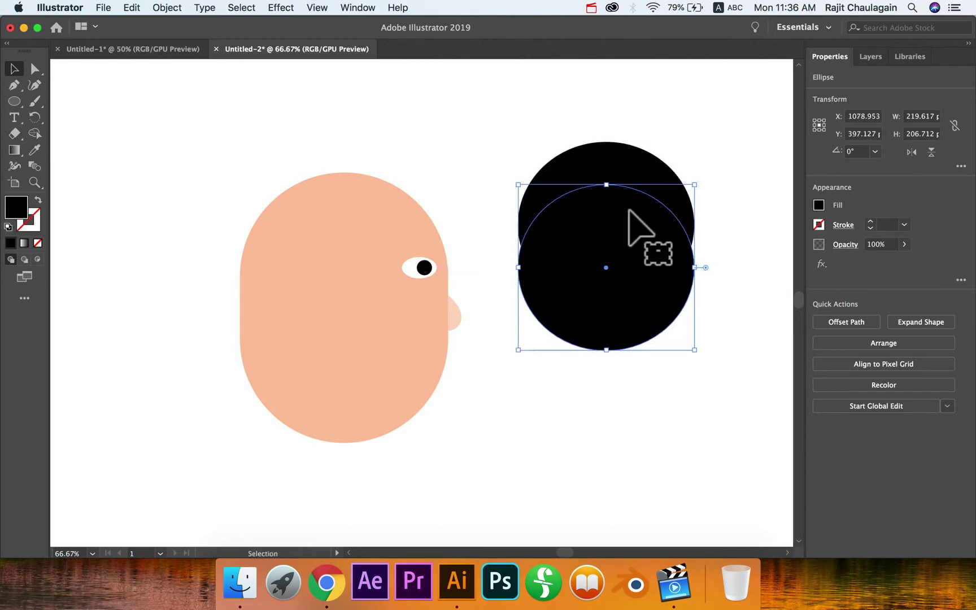
pyautogui.click(621, 177)
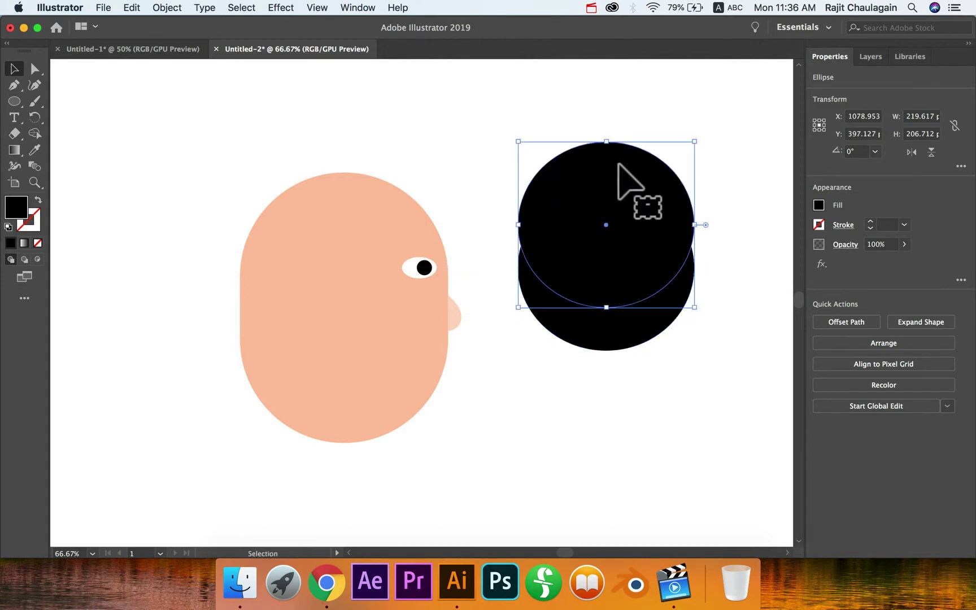
pyautogui.keyDown('shift'); pyautogui.click(638, 324); pyautogui.keyUp('shift')
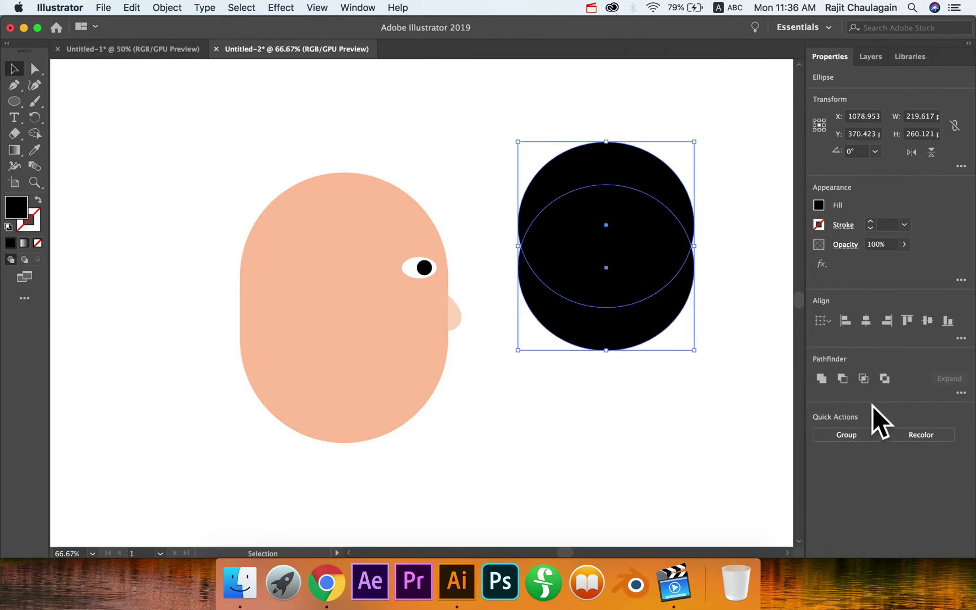
pyautogui.click(842, 378)
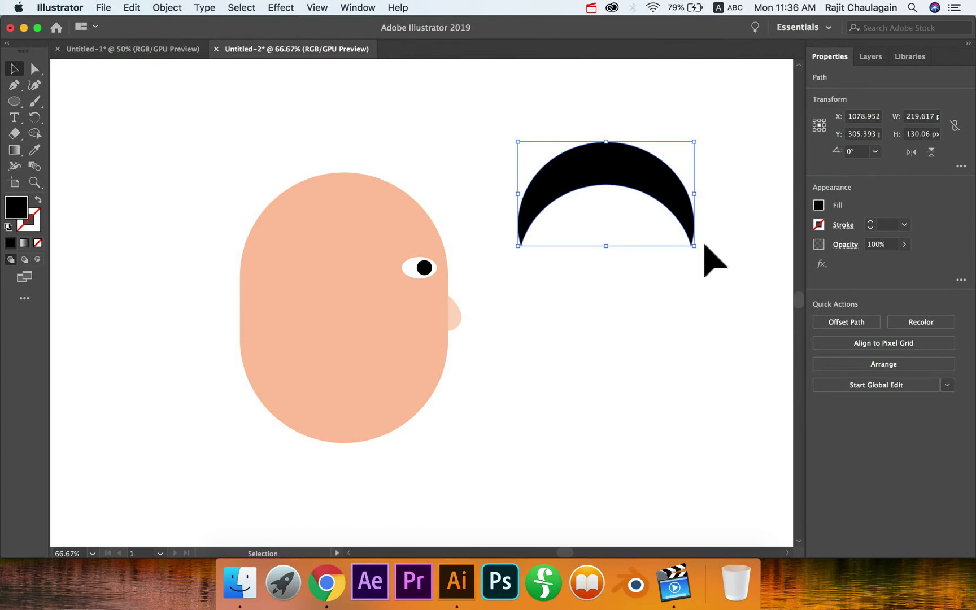
# Place the black crescent on top of the head as hair and widen it to about 249 px.
pyautogui.moveTo(637, 179); pyautogui.dragTo(388, 194)
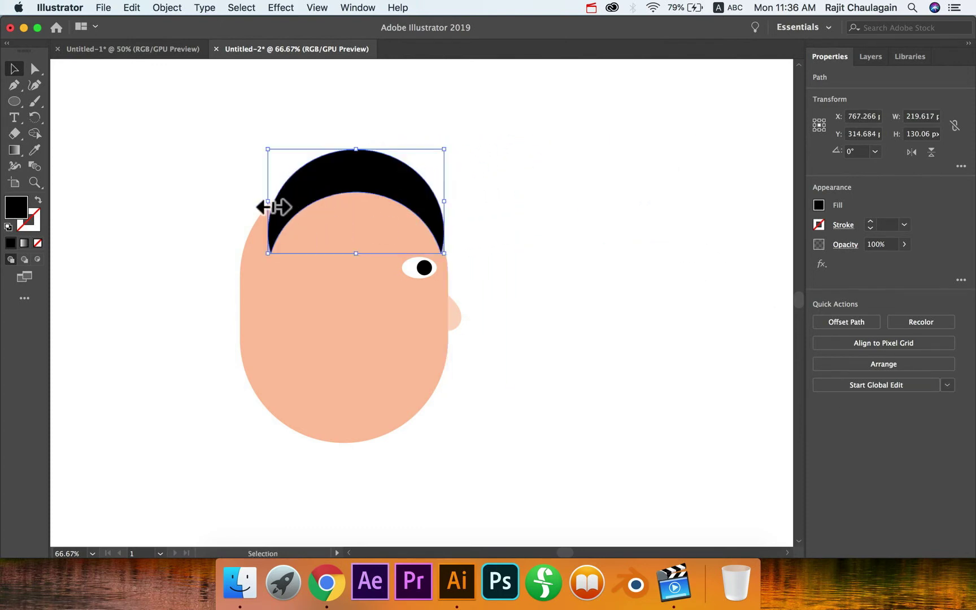
pyautogui.moveTo(271, 207); pyautogui.dragTo(244, 209)
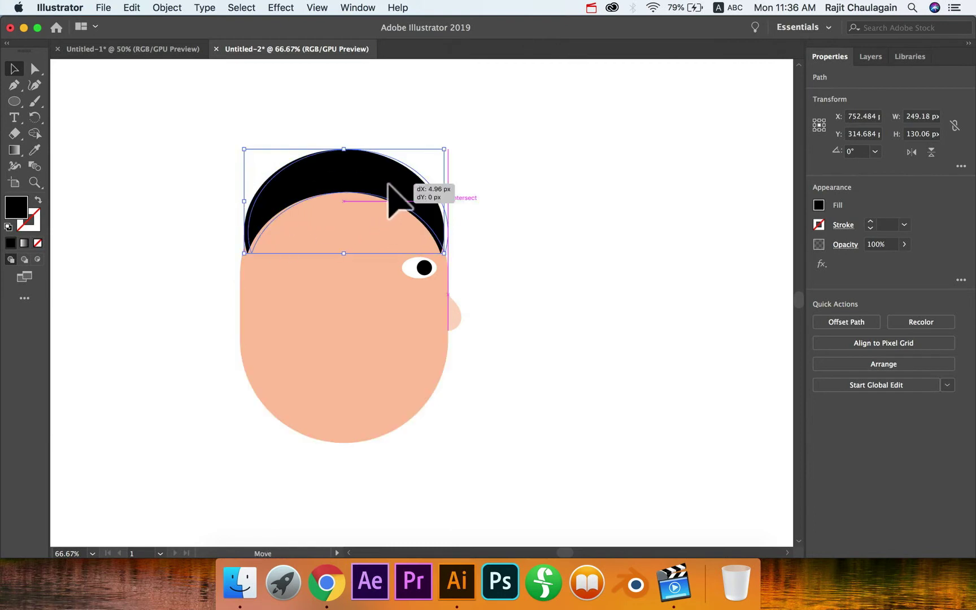
pyautogui.moveTo(318, 174); pyautogui.dragTo(311, 177)
pyautogui.moveTo(426, 213); pyautogui.dragTo(446, 230)
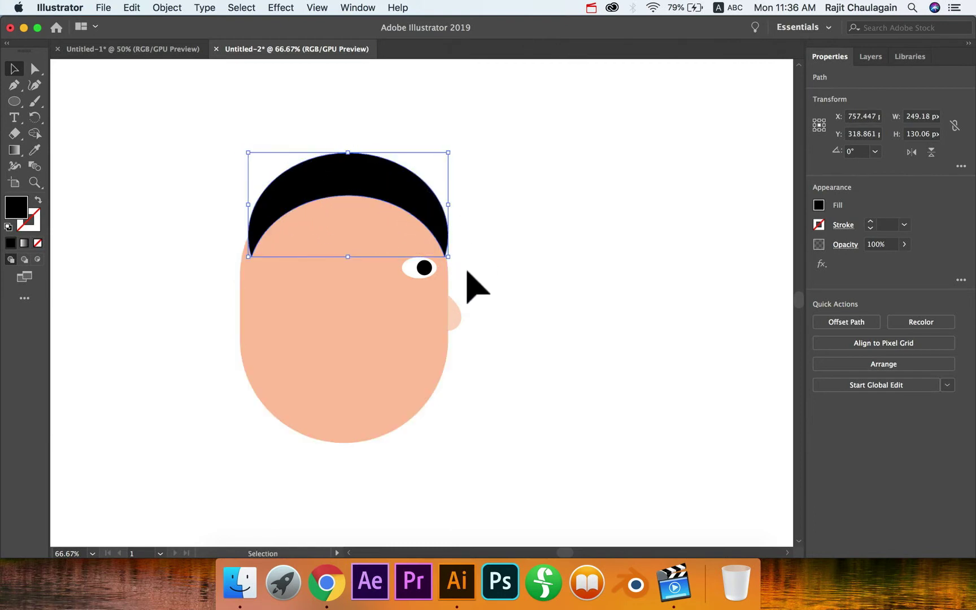
# Reshape the hair's front end by moving its tip up over the forehead and its outer anchor point up and forward.
pyautogui.press('a')
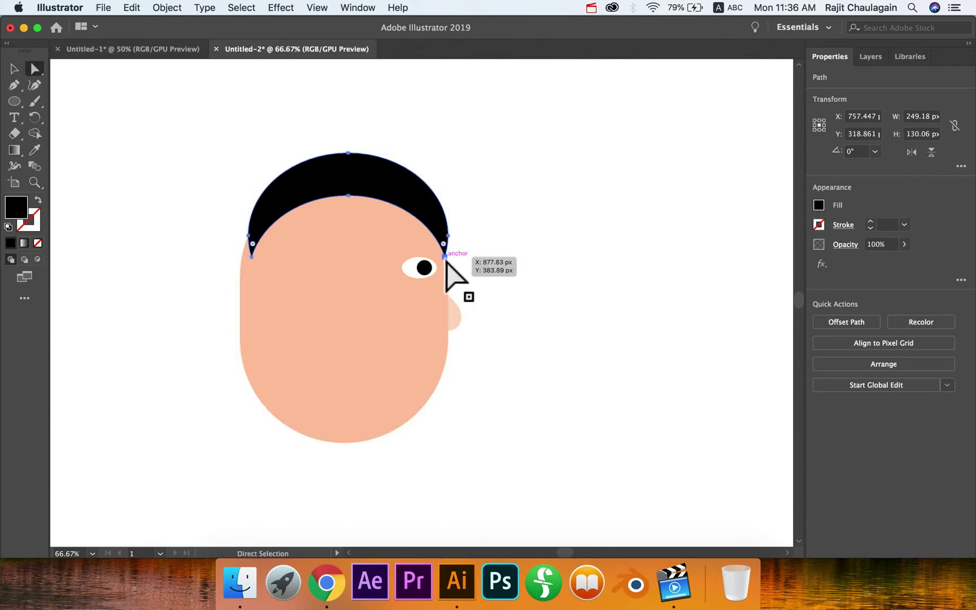
pyautogui.click(444, 257)
pyautogui.moveTo(445, 257); pyautogui.dragTo(458, 182)
pyautogui.click(448, 236)
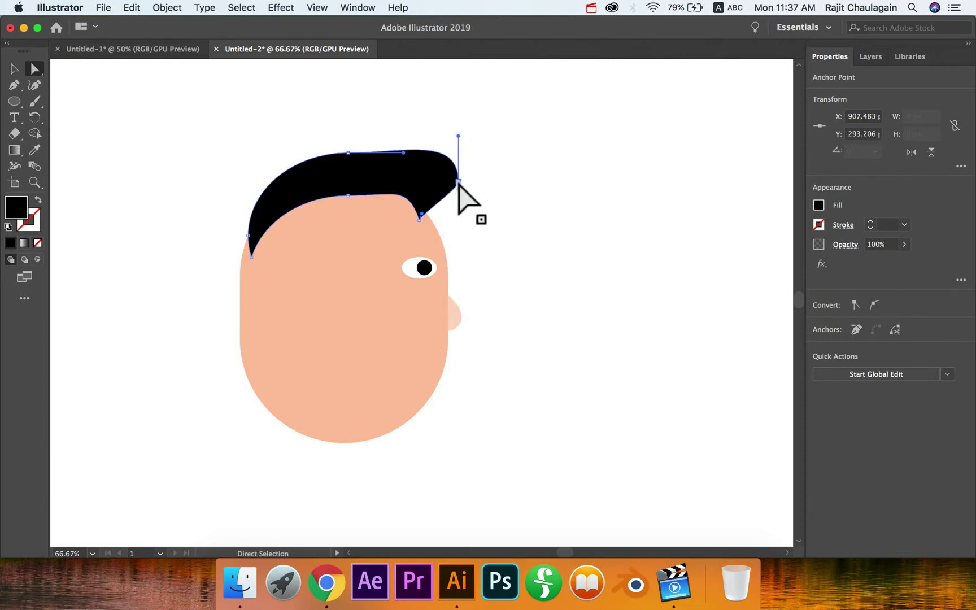
# Extend the hair's rear tip down the back of the head and bulge its outer rear anchor point past the head.
pyautogui.moveTo(348, 196); pyautogui.dragTo(335, 203)
pyautogui.moveTo(252, 257); pyautogui.dragTo(241, 325)
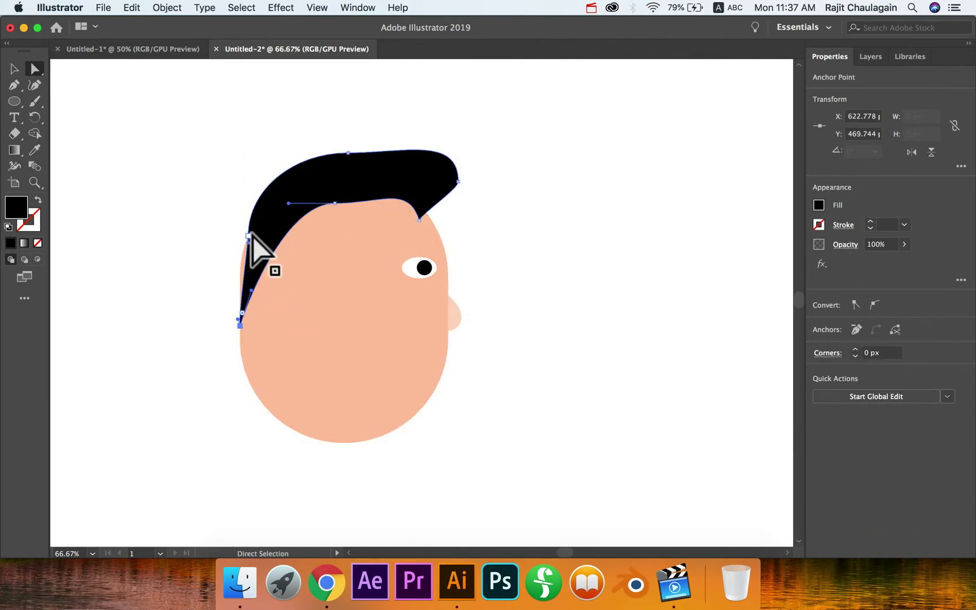
pyautogui.moveTo(252, 235); pyautogui.dragTo(235, 247)
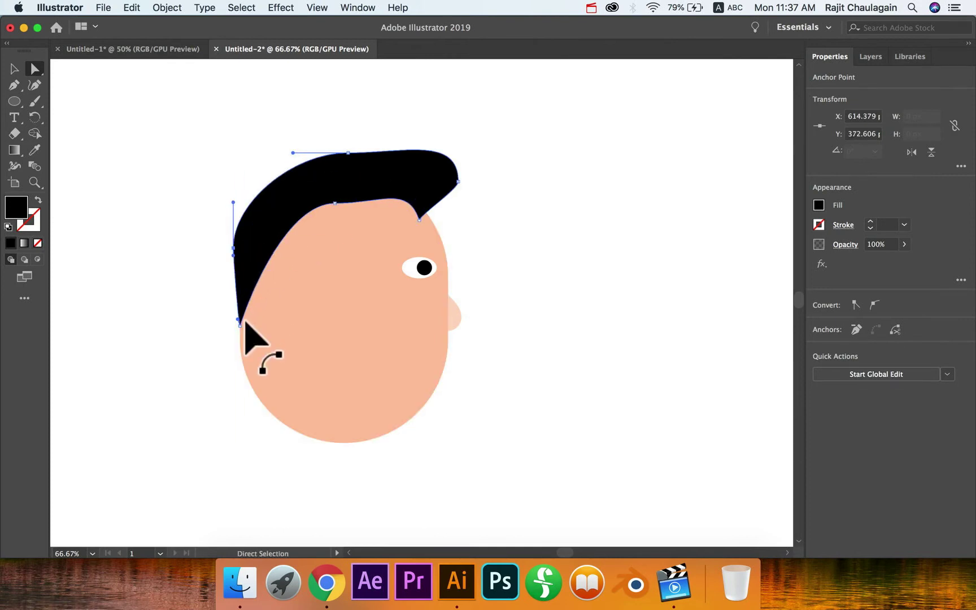
pyautogui.click(241, 327)
pyautogui.moveTo(241, 328); pyautogui.dragTo(240, 343)
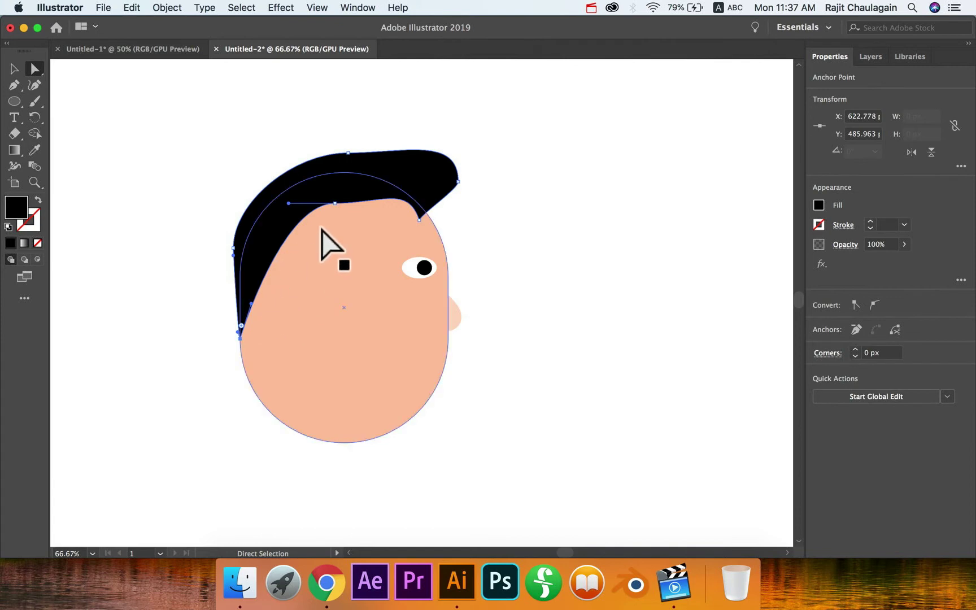
# Smooth the hairline by moving and rotating its middle anchor point and shifting the front tip slightly back.
pyautogui.moveTo(337, 204); pyautogui.dragTo(263, 230)
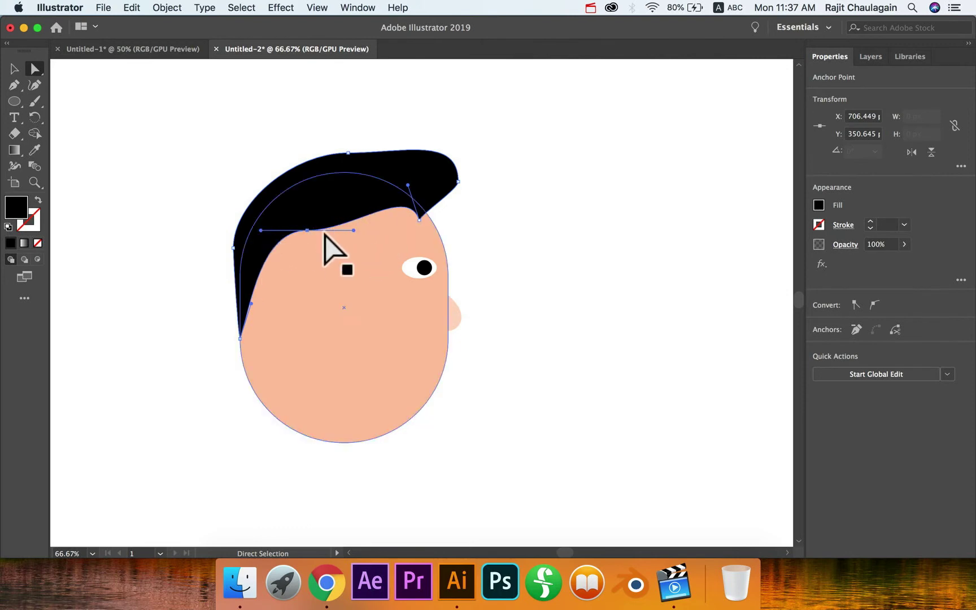
pyautogui.moveTo(260, 230); pyautogui.dragTo(252, 265)
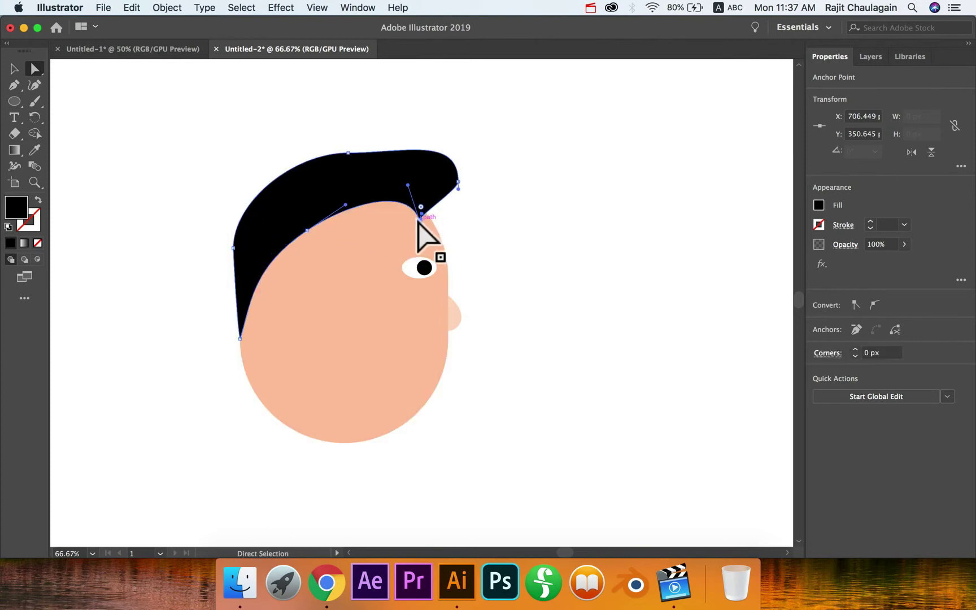
pyautogui.moveTo(425, 217); pyautogui.dragTo(409, 223)
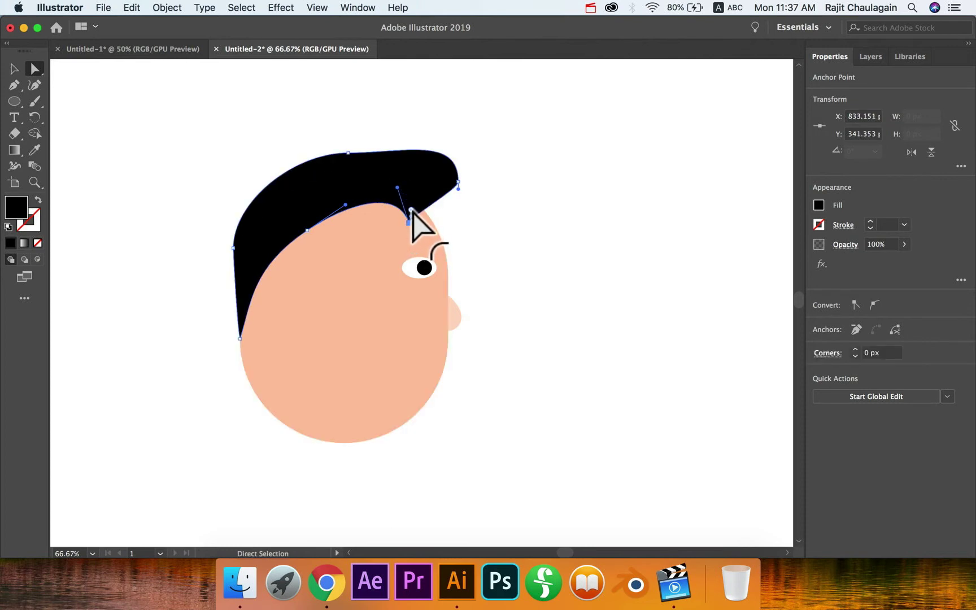
# Round the hair's front into a quiff and adjust the curve handles along its upper edge.
pyautogui.moveTo(412, 210); pyautogui.dragTo(450, 171)
pyautogui.moveTo(450, 123); pyautogui.dragTo(414, 136)
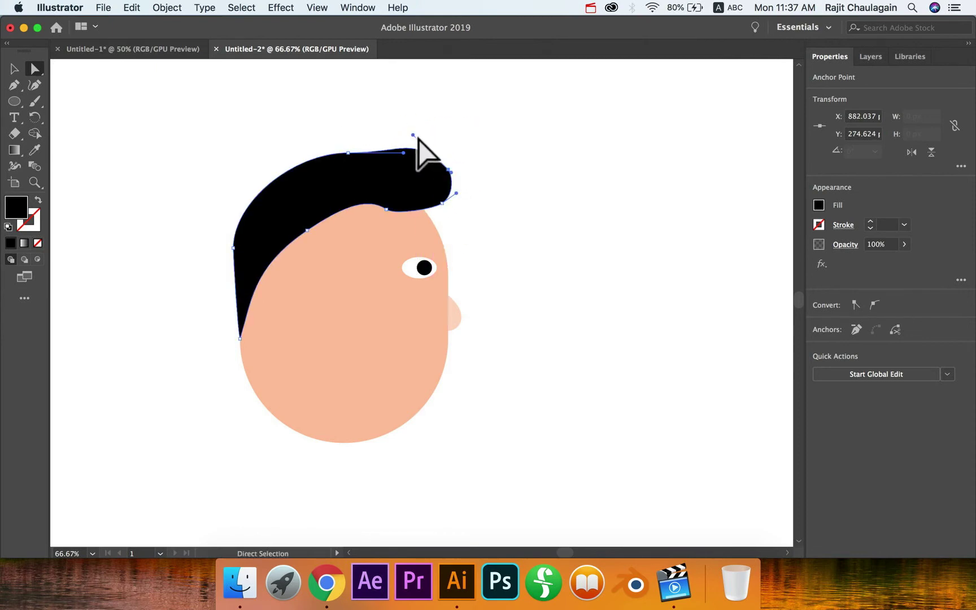
pyautogui.moveTo(413, 135); pyautogui.dragTo(271, 153)
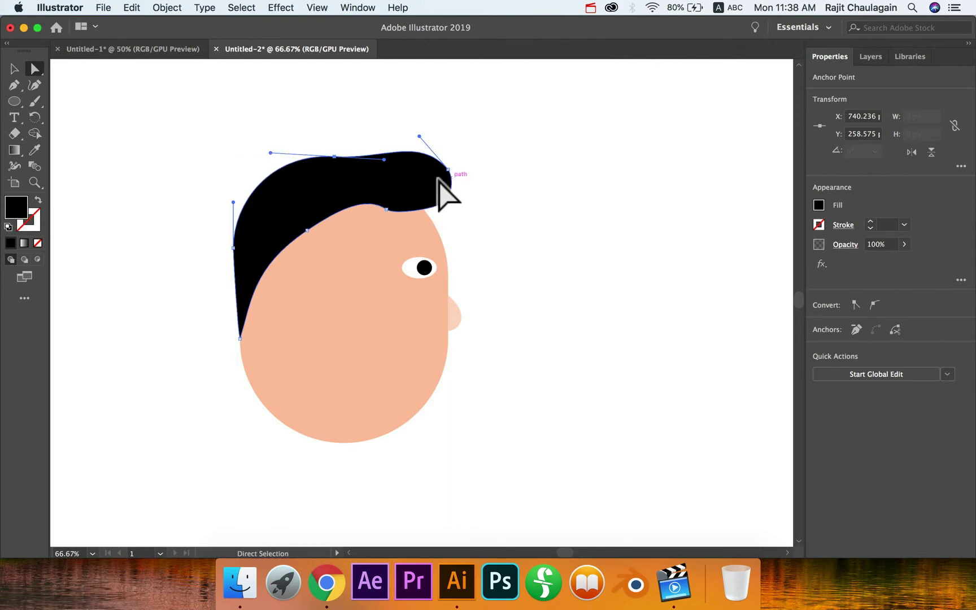
pyautogui.moveTo(447, 169); pyautogui.dragTo(429, 165)
pyautogui.moveTo(404, 131); pyautogui.dragTo(388, 132)
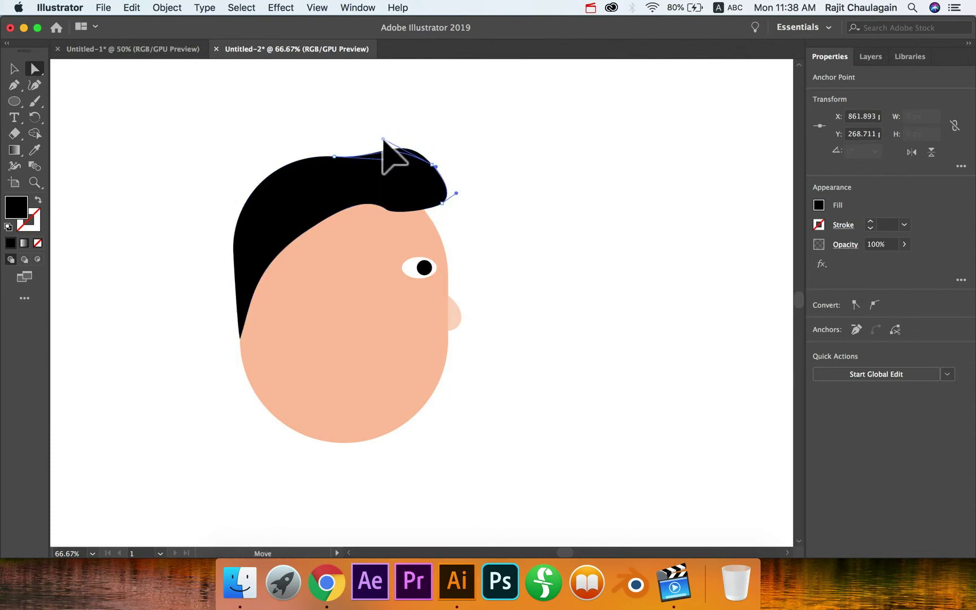
# Add three closely spaced anchor points to the face's front edge, just below the nose.
pyautogui.press('v')
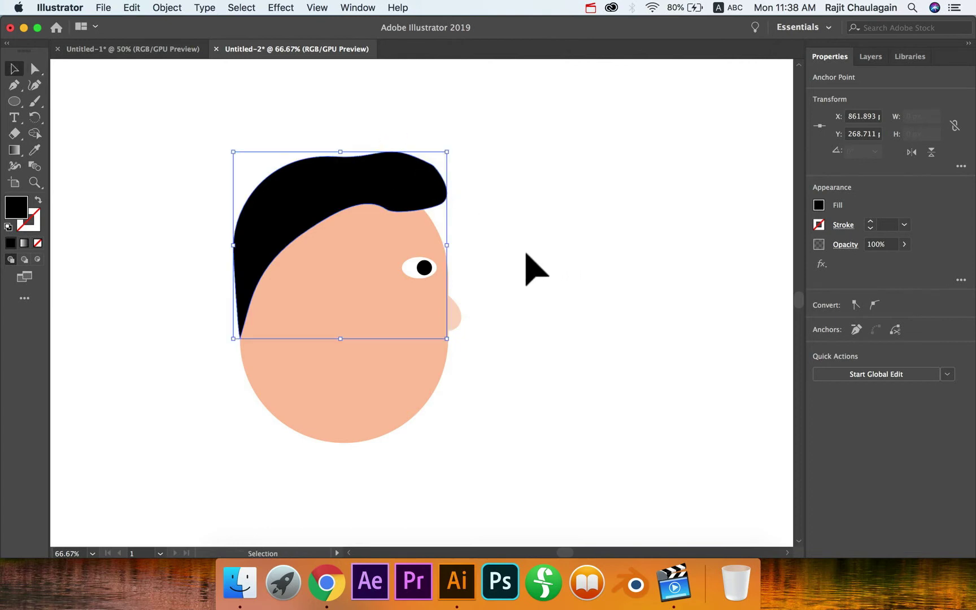
pyautogui.click(534, 270)
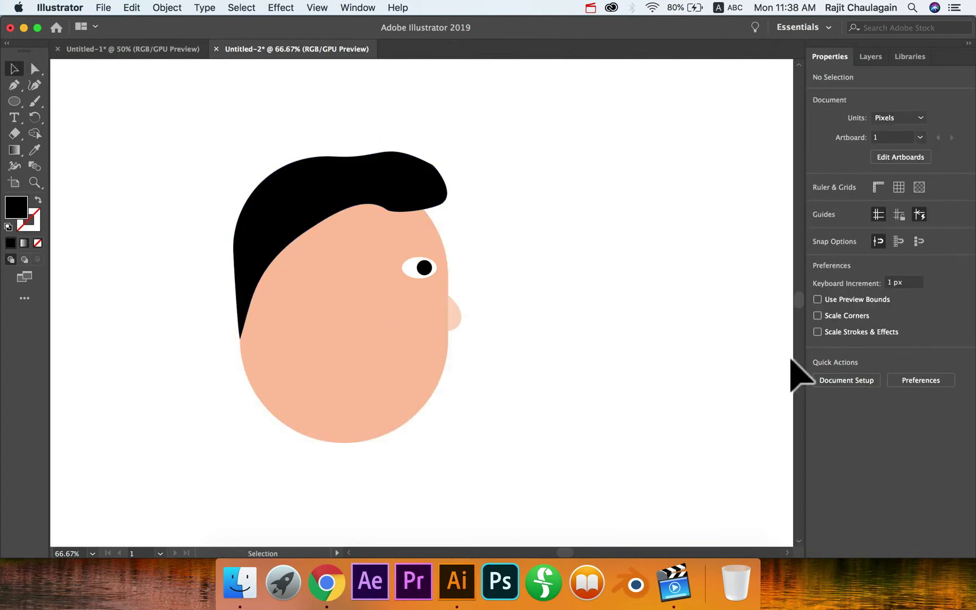
pyautogui.click(423, 361)
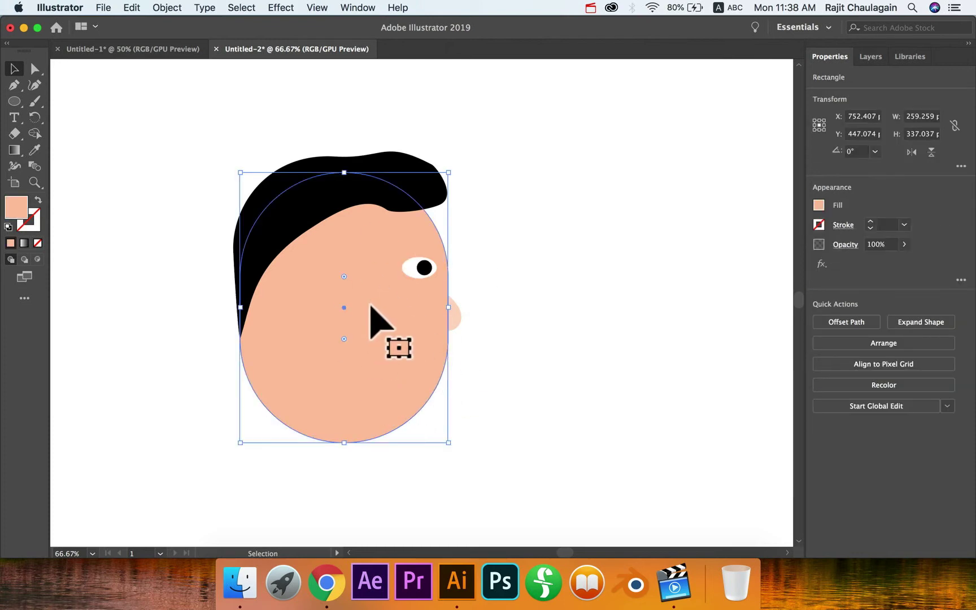
pyautogui.press('a')
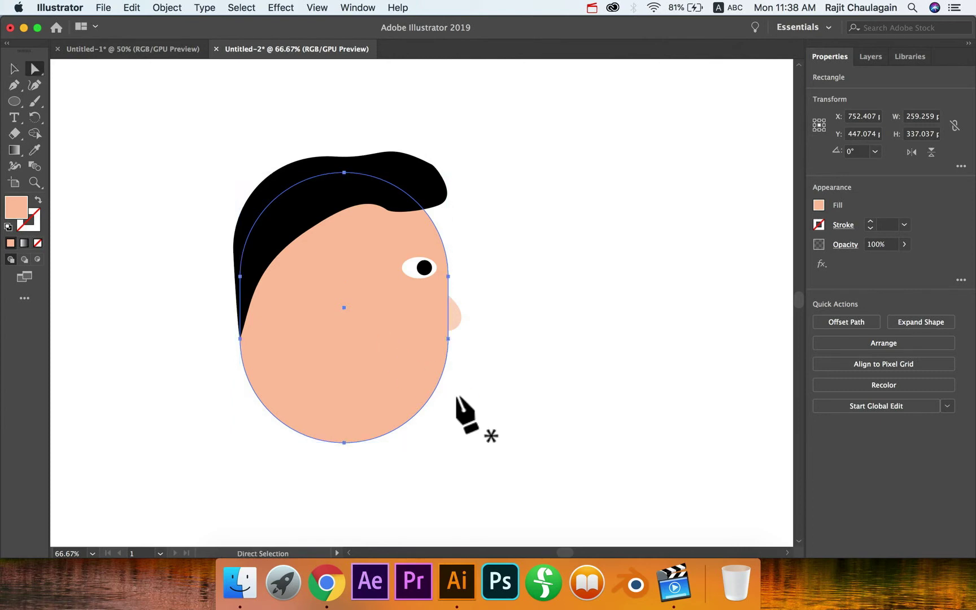
pyautogui.press('p')
pyautogui.click(447, 359)
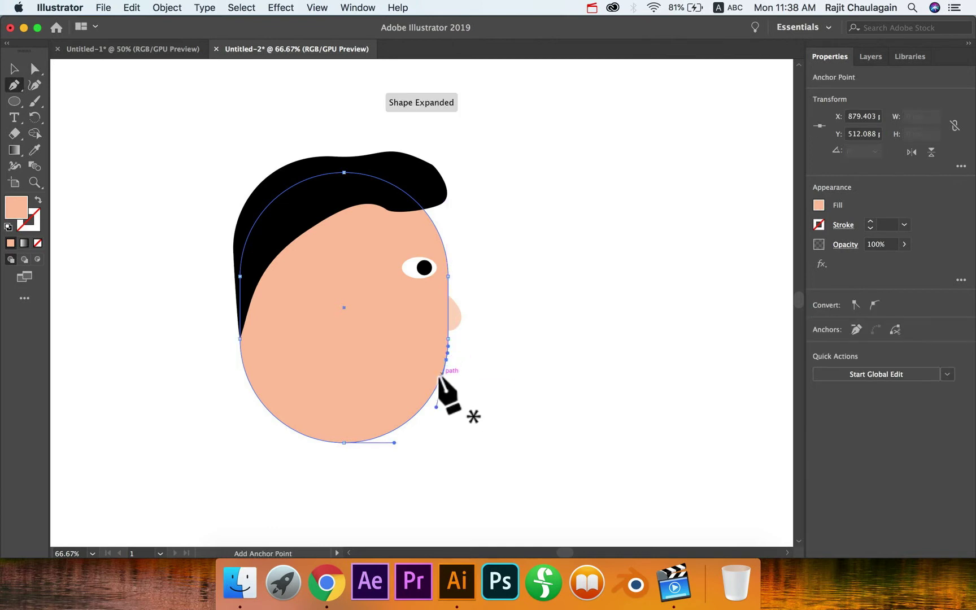
pyautogui.click(443, 371)
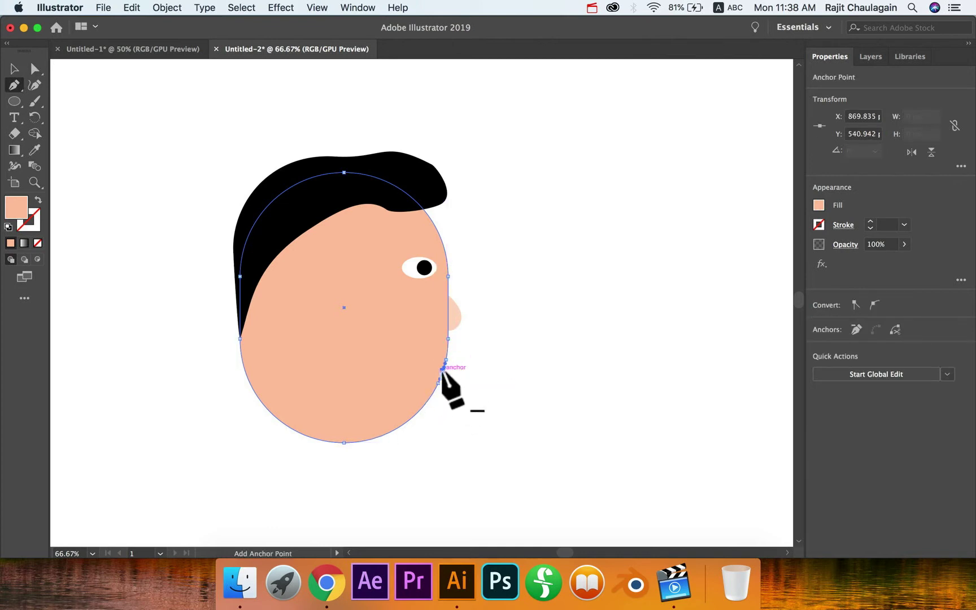
# Pull the middle of the three new anchor points back into the face to cut an open mouth notch.
pyautogui.press('super+equal')
pyautogui.press('super+equal')
pyautogui.press('super+equal')
pyautogui.press('super+equal')
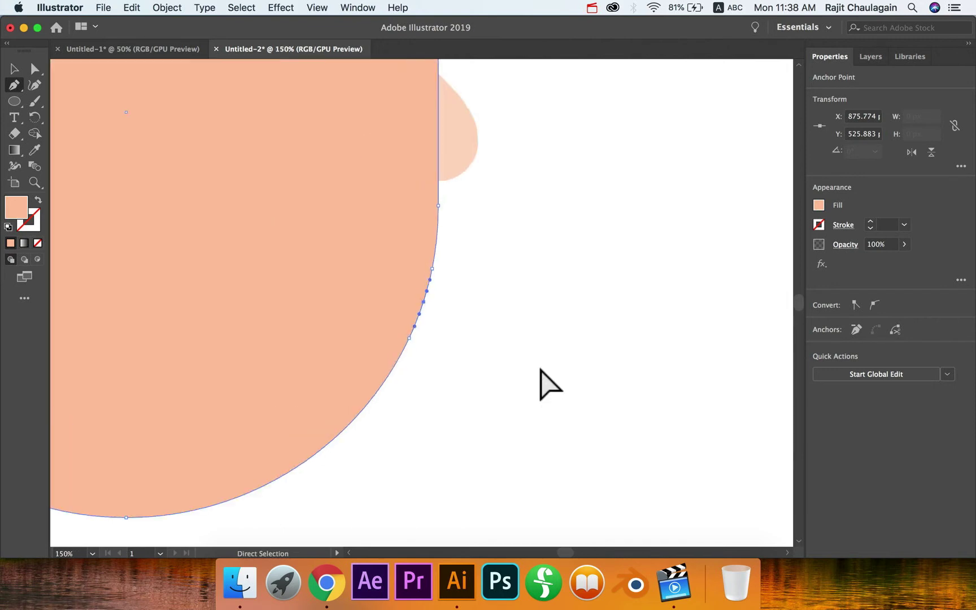
pyautogui.press('a')
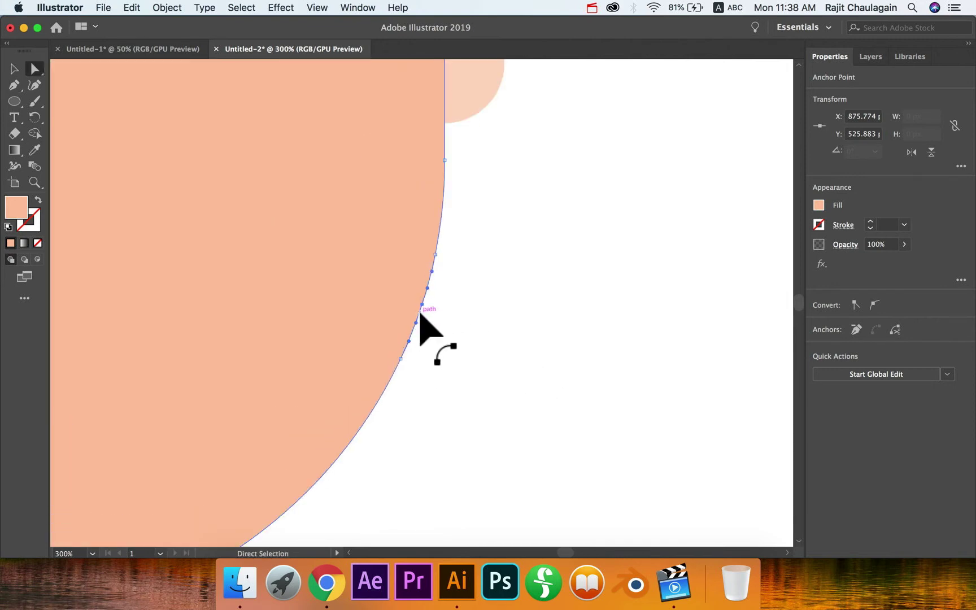
pyautogui.moveTo(422, 305); pyautogui.dragTo(298, 286)
pyautogui.click(584, 314)
pyautogui.press('v')
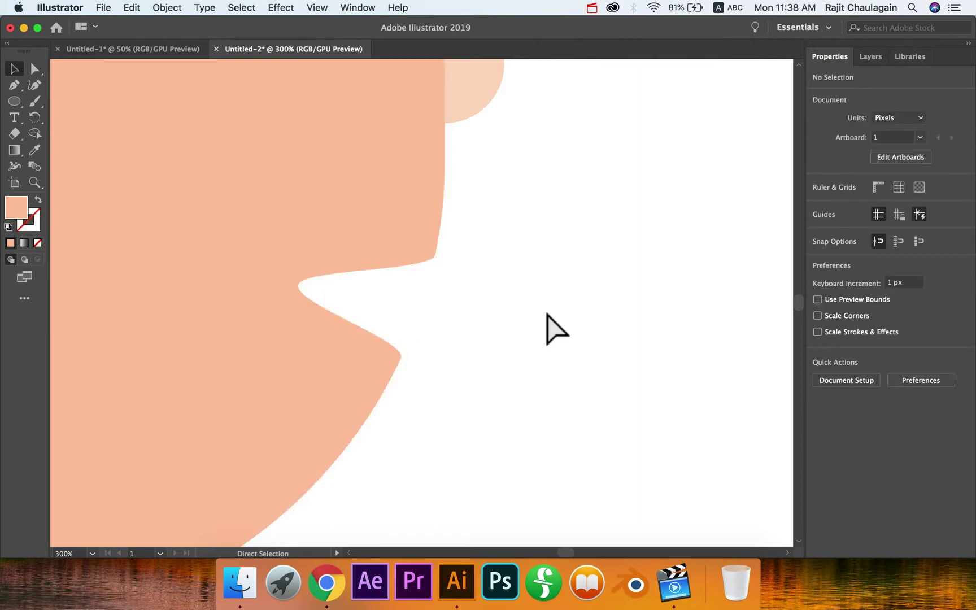
# Deepen the mouth by moving its inner corner anchor point further back into the face and slightly down.
pyautogui.press('super+minus')
pyautogui.press('super+minus')
pyautogui.press('super+minus')
pyautogui.press('super+minus')
pyautogui.press('super+minus')
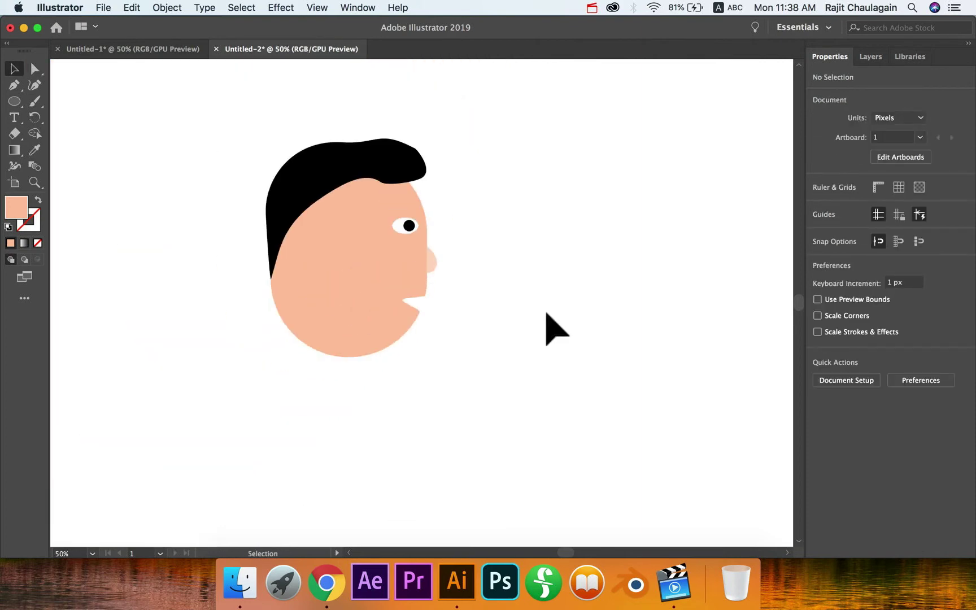
pyautogui.press('a')
pyautogui.click(378, 285)
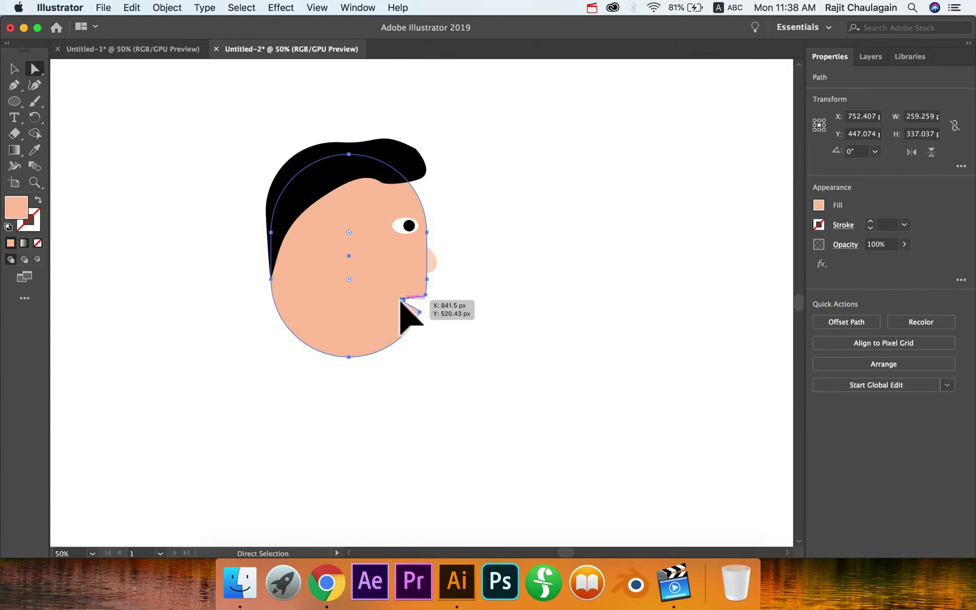
pyautogui.click(402, 299)
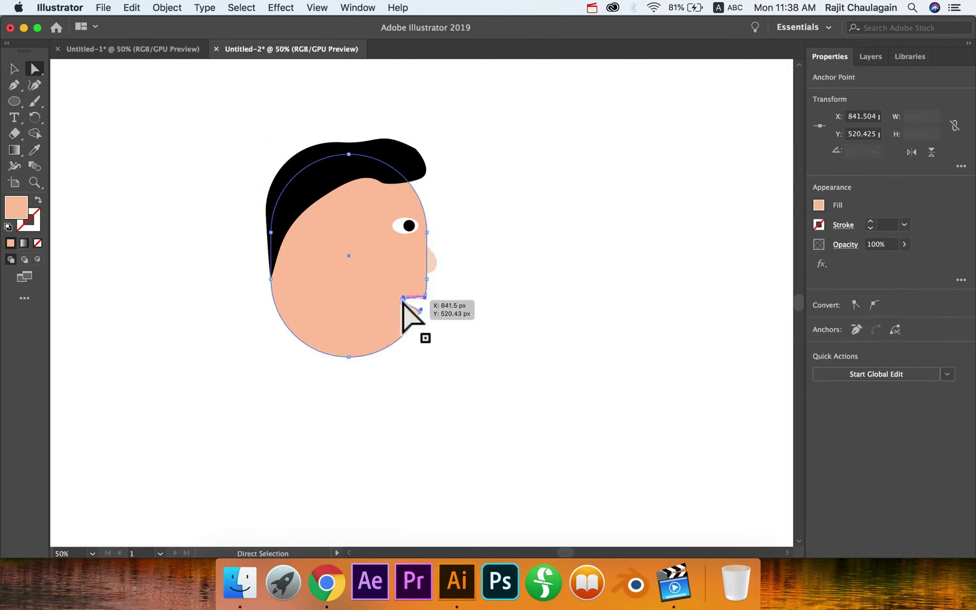
pyautogui.moveTo(402, 298); pyautogui.dragTo(464, 319)
pyautogui.press('v')
pyautogui.click(508, 320)
pyautogui.press('space')
pyautogui.press('super+equal')
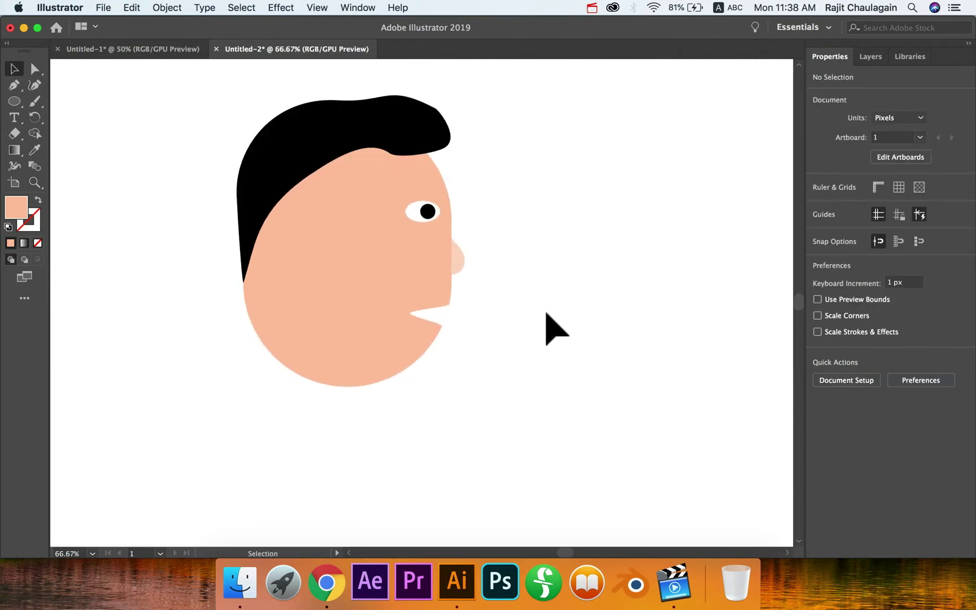
# Draw an eyebrow rectangle about 52 by 8 px just above the eye.
pyautogui.click(15, 100)
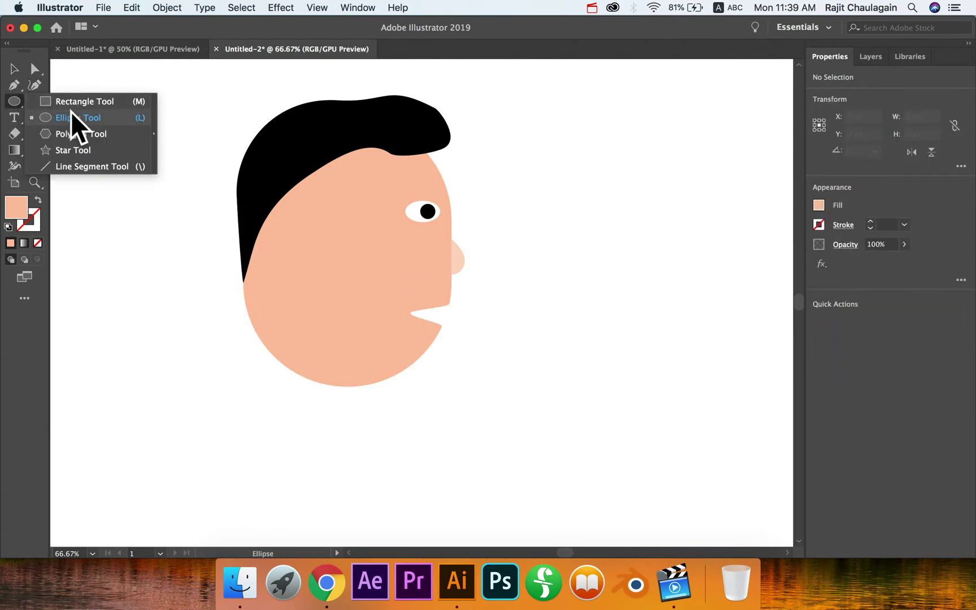
pyautogui.click(80, 101)
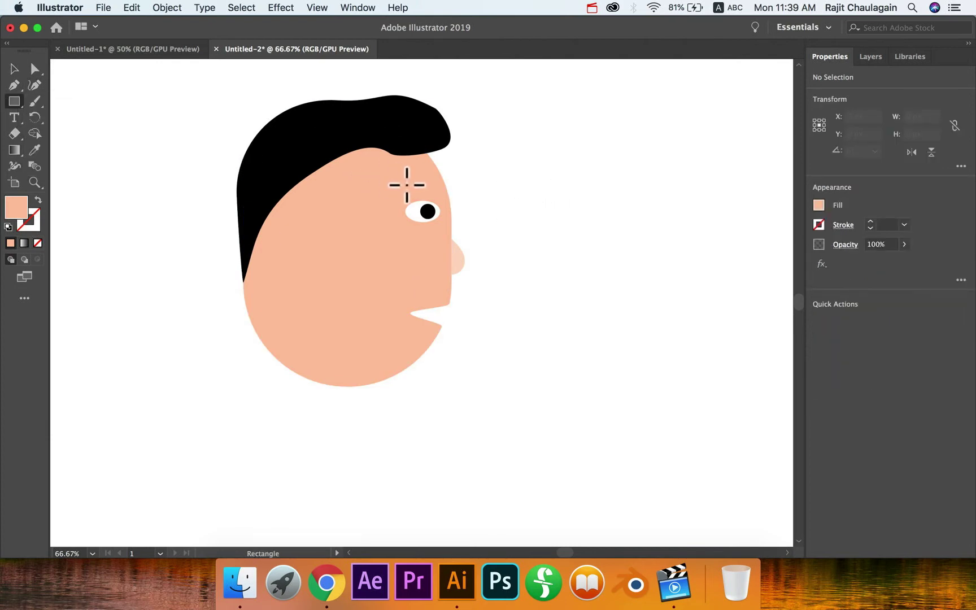
pyautogui.moveTo(399, 190); pyautogui.dragTo(444, 197)
pyautogui.press('super+equal')
pyautogui.press('super+equal')
pyautogui.press('super+equal')
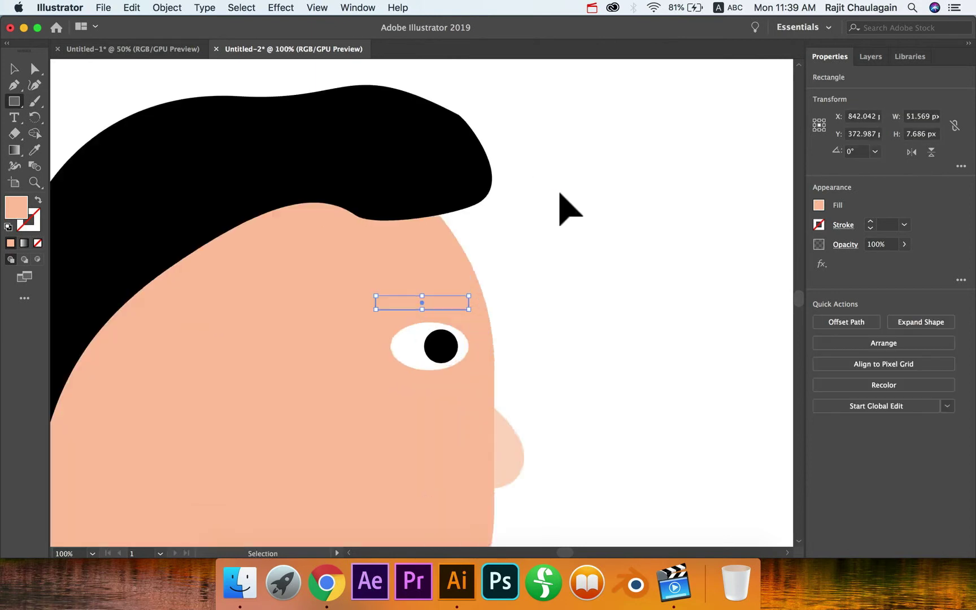
# Fill the eyebrow with the hair's black and fully round its corners.
pyautogui.press('i')
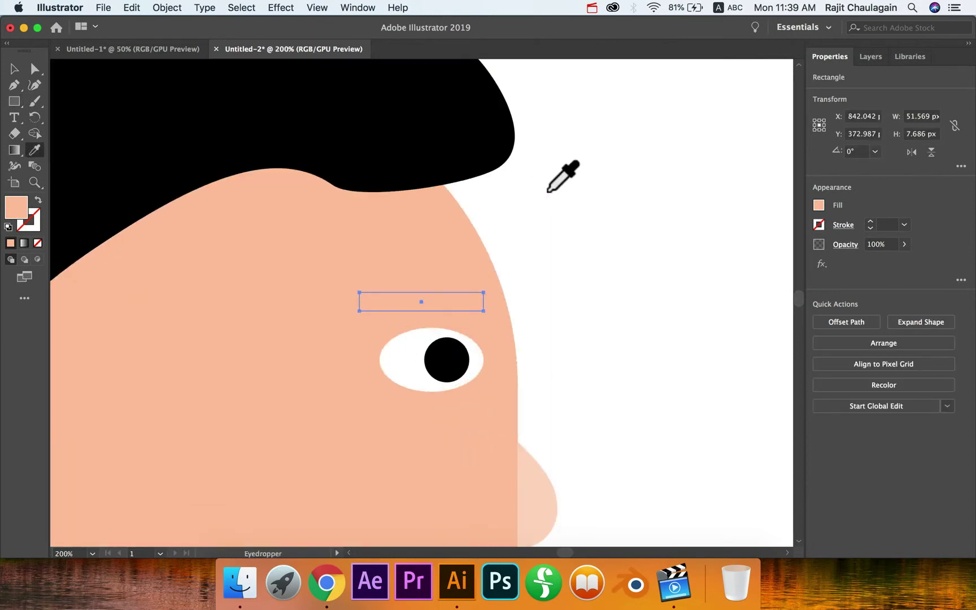
pyautogui.click(398, 122)
pyautogui.press('v')
pyautogui.moveTo(477, 299); pyautogui.dragTo(455, 303)
pyautogui.click(669, 327)
# Move the anchor point at the rear of the eyebrow's lower edge forward and slightly down.
pyautogui.press('super+equal')
pyautogui.press('super+equal')
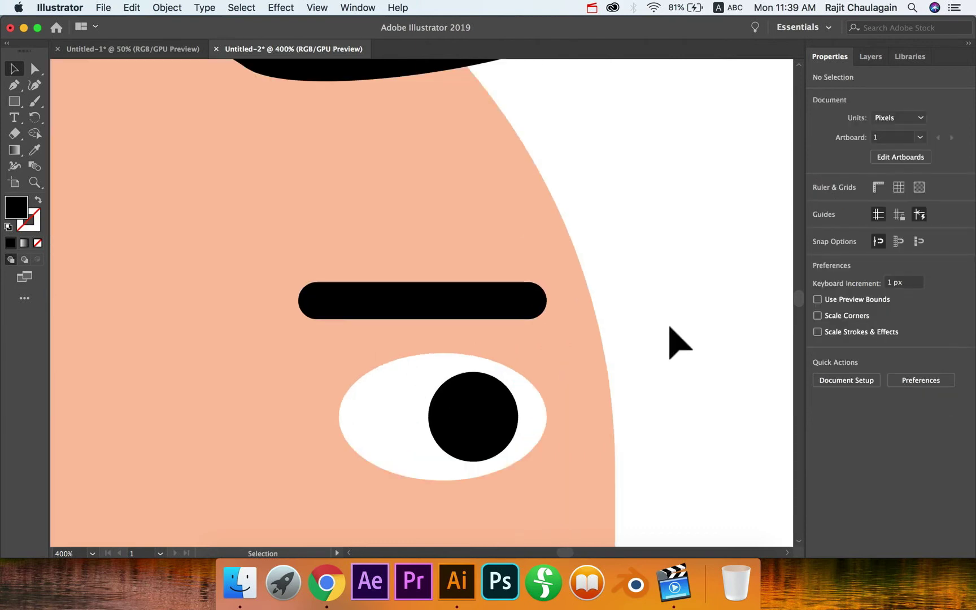
pyautogui.click(451, 310)
pyautogui.press('a')
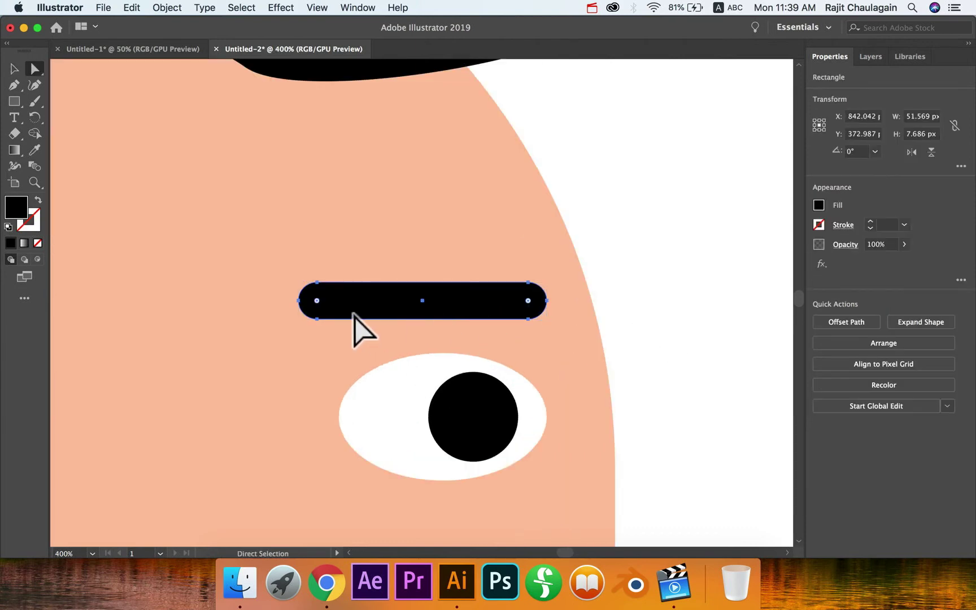
pyautogui.click(317, 320)
pyautogui.moveTo(344, 328); pyautogui.dragTo(349, 329)
pyautogui.moveTo(299, 301)
pyautogui.mouseDown()
pyautogui.moveTo(313, 315)
pyautogui.moveTo(317, 306)
pyautogui.moveTo(303, 305)
pyautogui.mouseUp()
# Delete the eyebrow's rearmost anchor point and reshape the rear end into a rounded taper.
pyautogui.press('p')
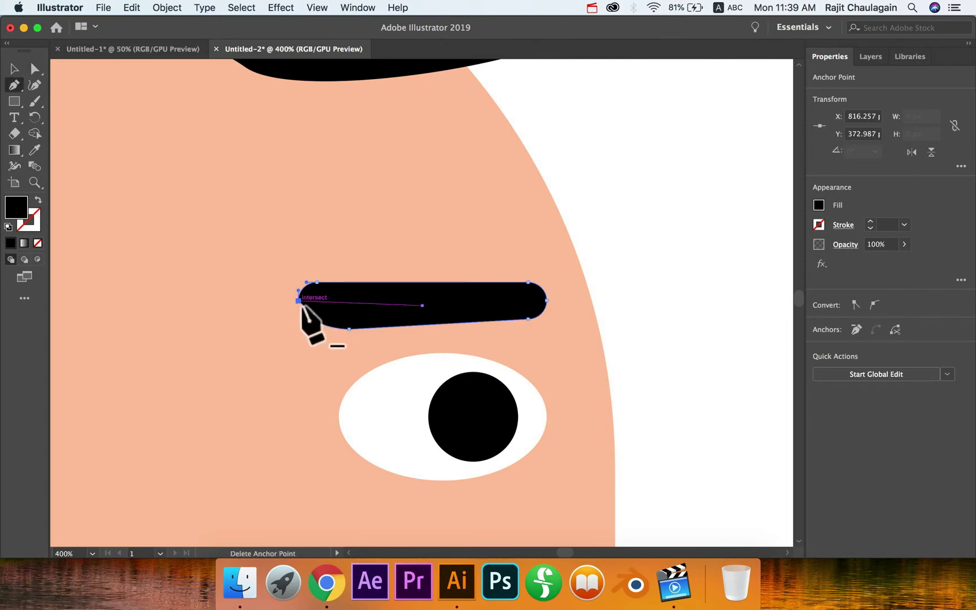
pyautogui.click(299, 302)
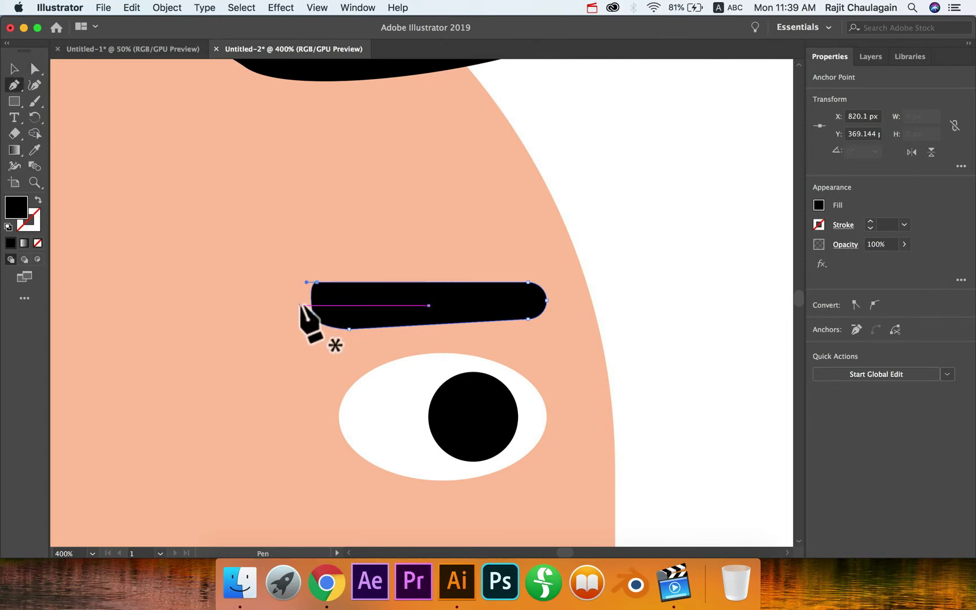
pyautogui.press('a')
pyautogui.moveTo(312, 315); pyautogui.dragTo(302, 296)
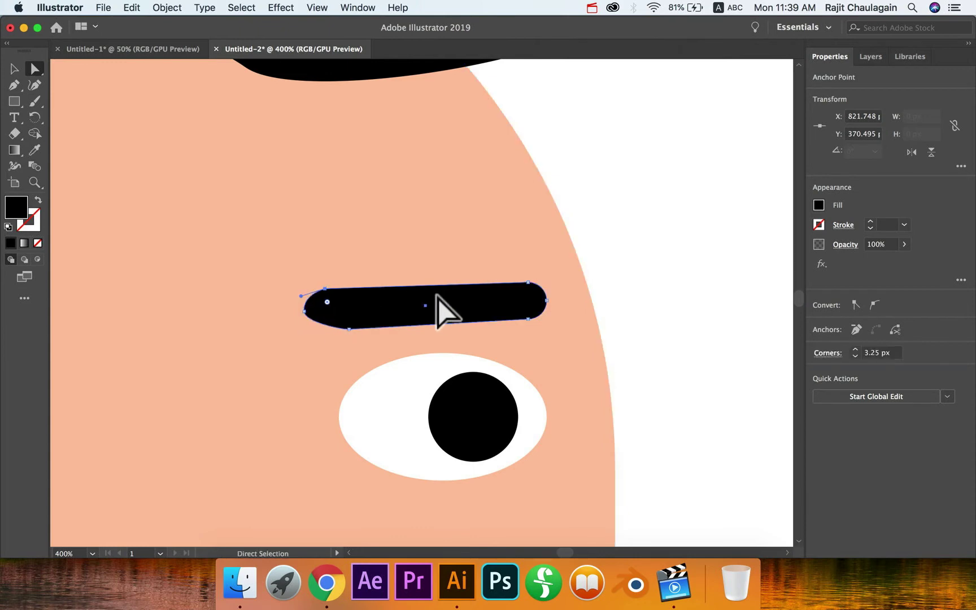
# Raise the eyebrow's upper front anchor point and add two anchor points along its upper edge.
pyautogui.moveTo(529, 283)
pyautogui.mouseDown()
pyautogui.moveTo(474, 269)
pyautogui.moveTo(514, 268)
pyautogui.mouseUp()
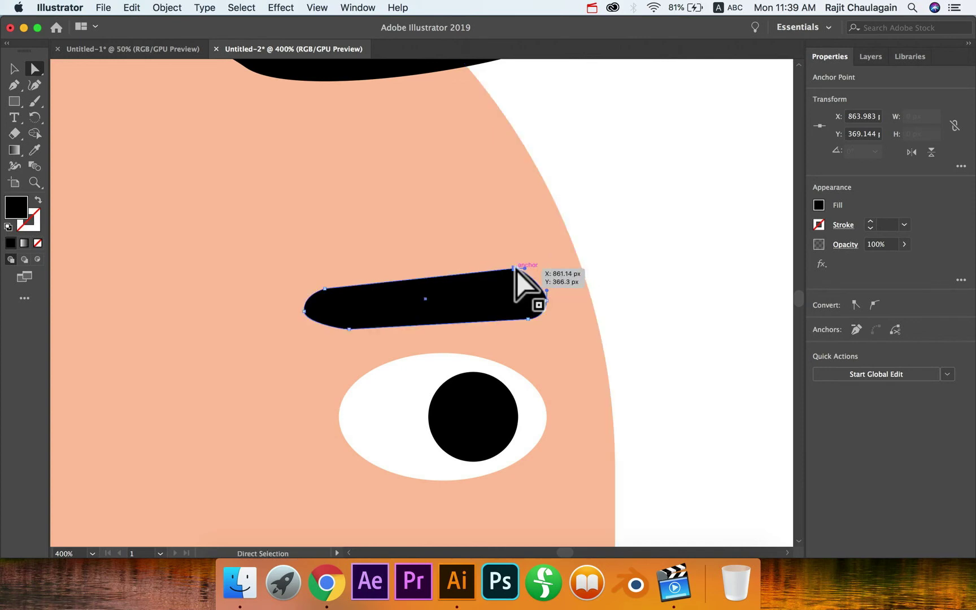
pyautogui.press('p')
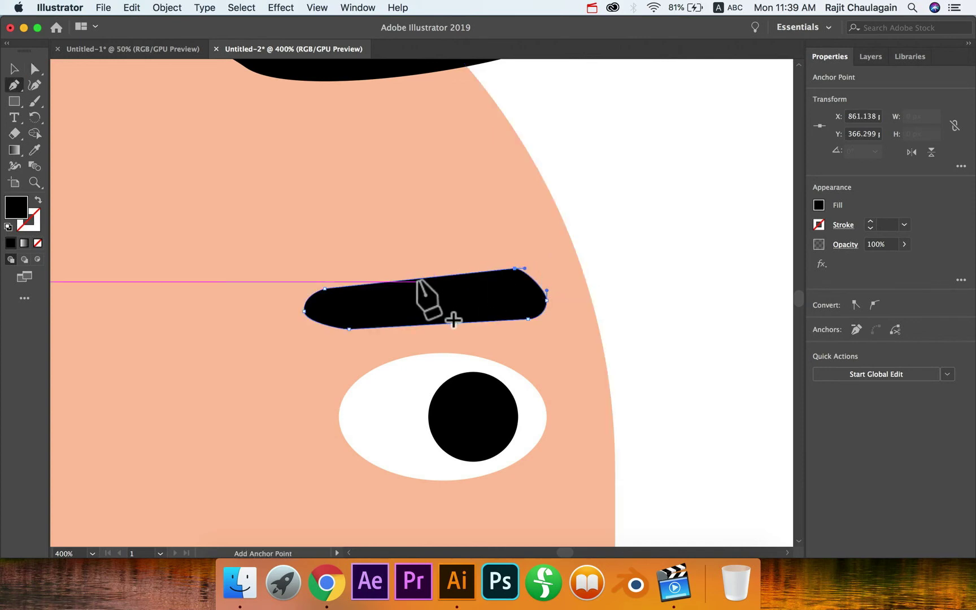
pyautogui.click(418, 278)
pyautogui.press('a')
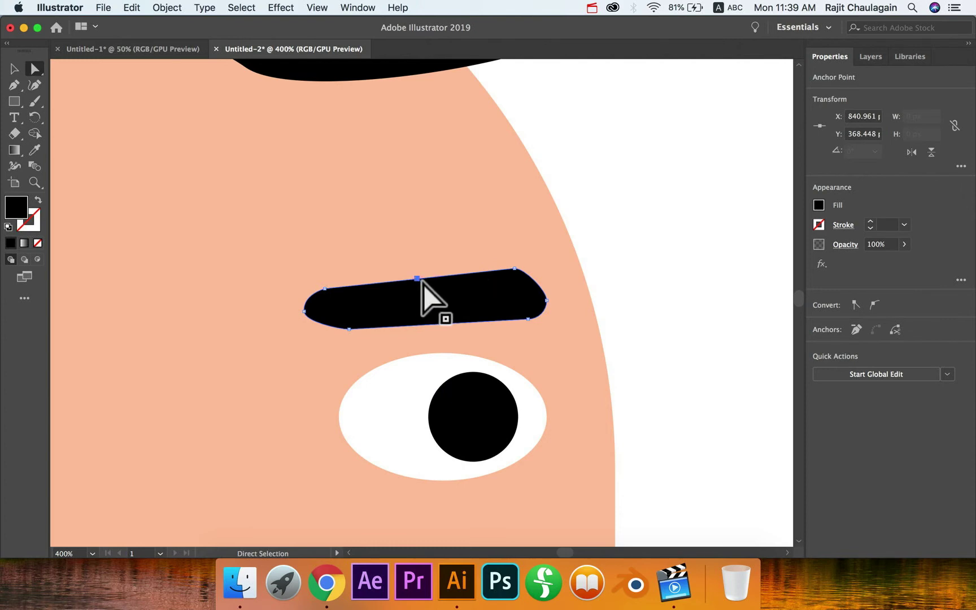
pyautogui.moveTo(417, 279); pyautogui.dragTo(446, 275)
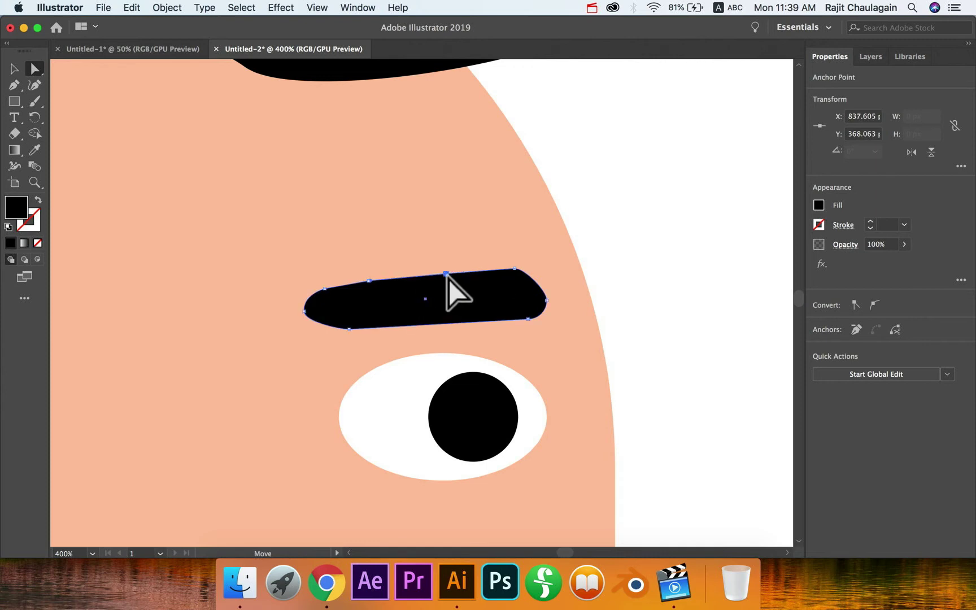
# Round the eyebrow's front end by shifting its upper and lower anchor points back, and move the lower rear point forward.
pyautogui.click(522, 270)
pyautogui.click(515, 269)
pyautogui.moveTo(514, 269)
pyautogui.mouseDown()
pyautogui.moveTo(536, 275)
pyautogui.moveTo(512, 316)
pyautogui.moveTo(508, 272)
pyautogui.moveTo(498, 269)
pyautogui.mouseUp()
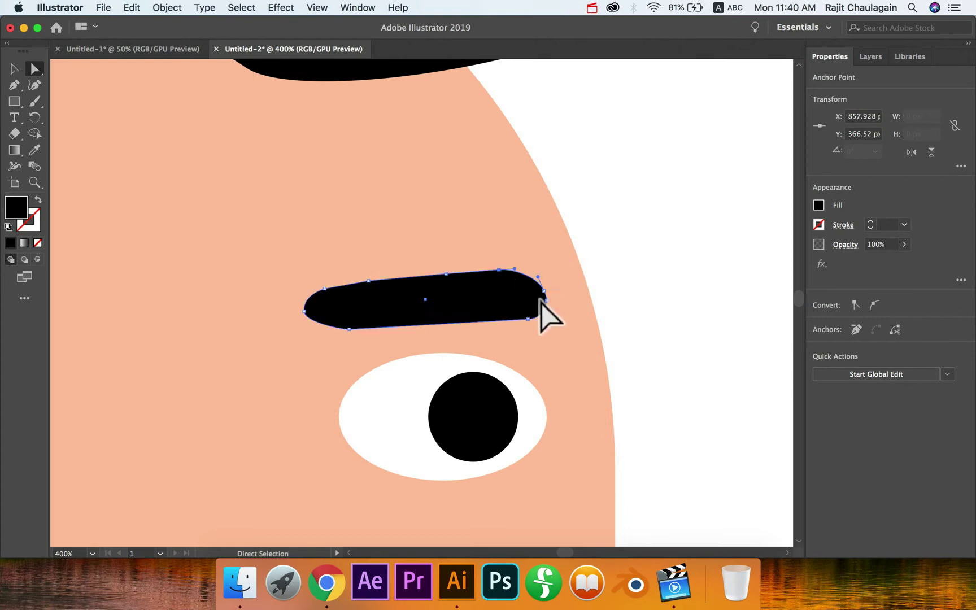
pyautogui.moveTo(526, 318); pyautogui.dragTo(503, 326)
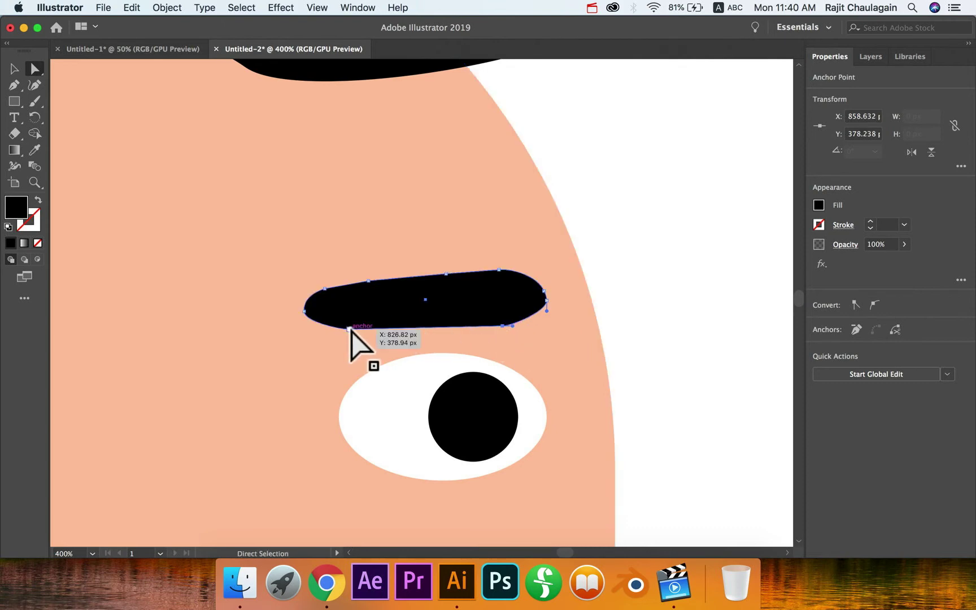
pyautogui.moveTo(349, 329); pyautogui.dragTo(371, 325)
pyautogui.press('v')
pyautogui.click(663, 274)
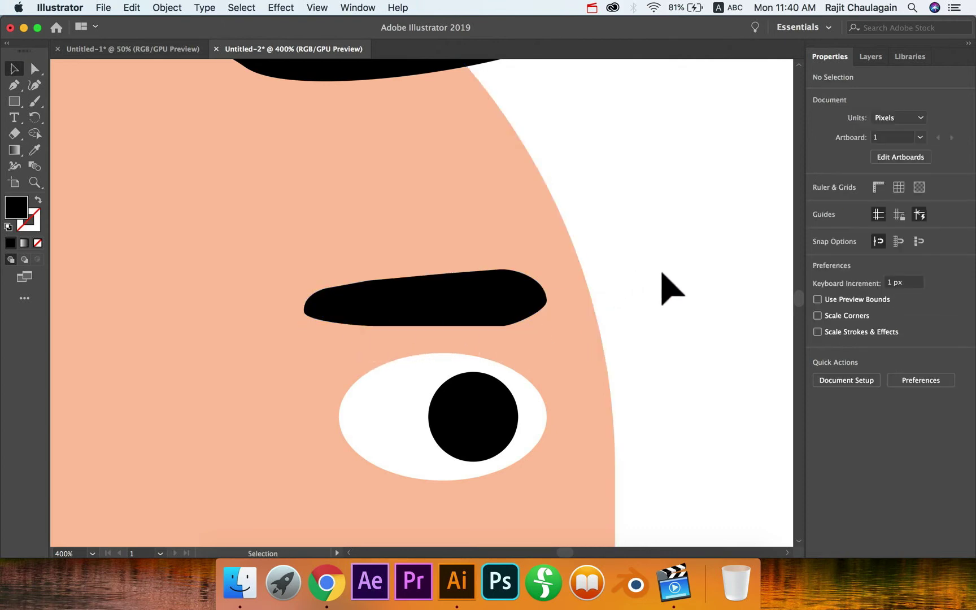
# Resize the eyebrow to about 44 by 12 px and place it just above the eye.
pyautogui.press('super+1')
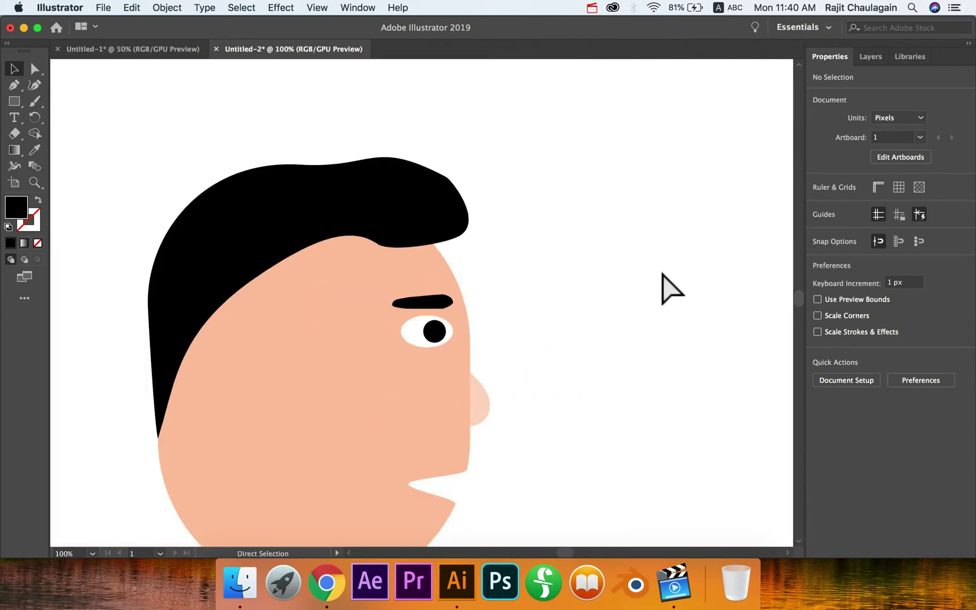
pyautogui.press('super+minus')
pyautogui.click(426, 303)
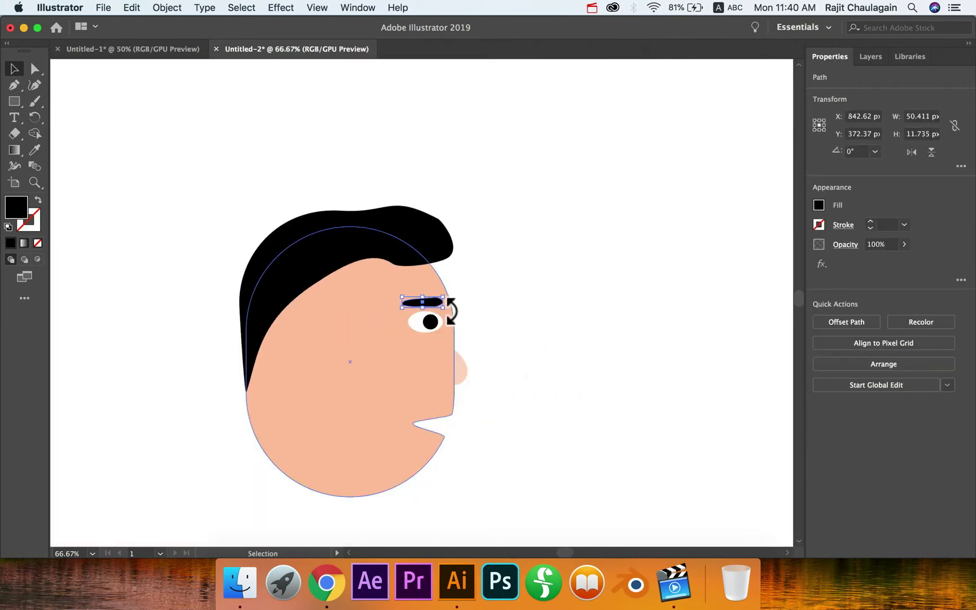
pyautogui.moveTo(441, 302)
pyautogui.mouseDown()
pyautogui.moveTo(455, 317)
pyautogui.moveTo(446, 313)
pyautogui.mouseUp()
pyautogui.press('super+equal')
pyautogui.press('super+equal')
pyautogui.press('super+equal')
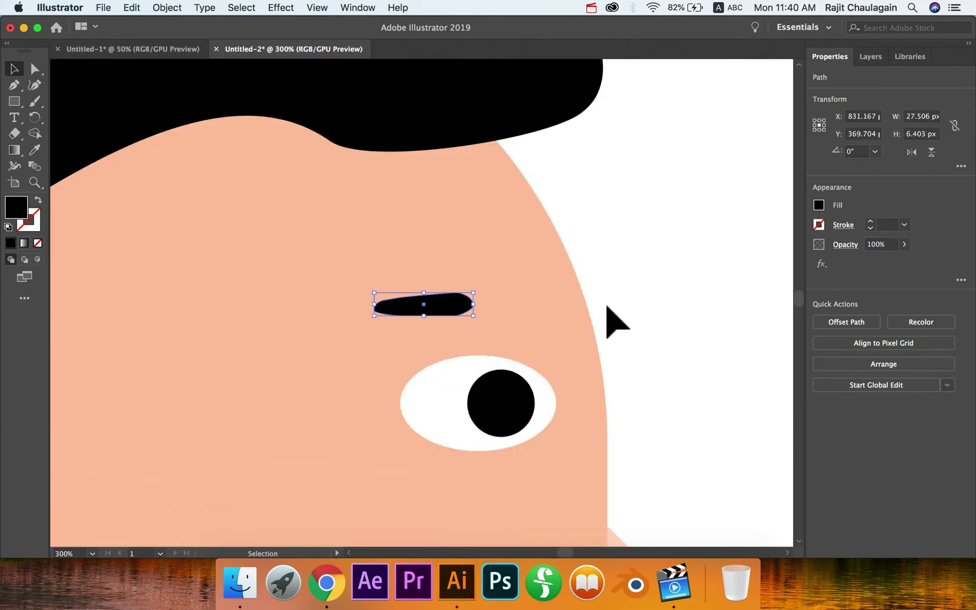
pyautogui.moveTo(477, 320); pyautogui.dragTo(470, 341)
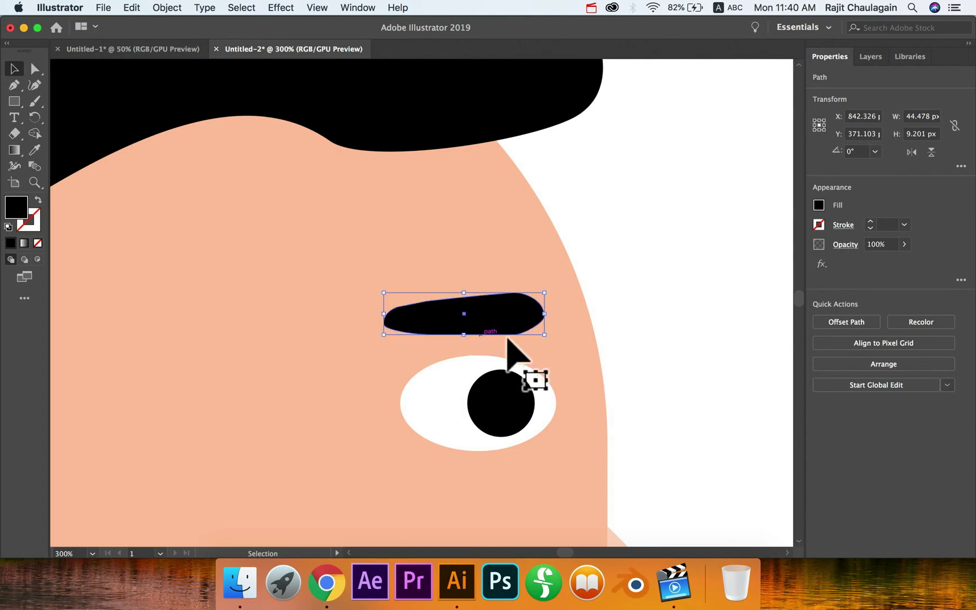
pyautogui.moveTo(544, 335)
pyautogui.mouseDown()
pyautogui.moveTo(593, 286)
pyautogui.moveTo(460, 267)
pyautogui.moveTo(652, 362)
pyautogui.moveTo(570, 451)
pyautogui.moveTo(603, 462)
pyautogui.moveTo(651, 412)
pyautogui.moveTo(701, 300)
pyautogui.mouseUp()
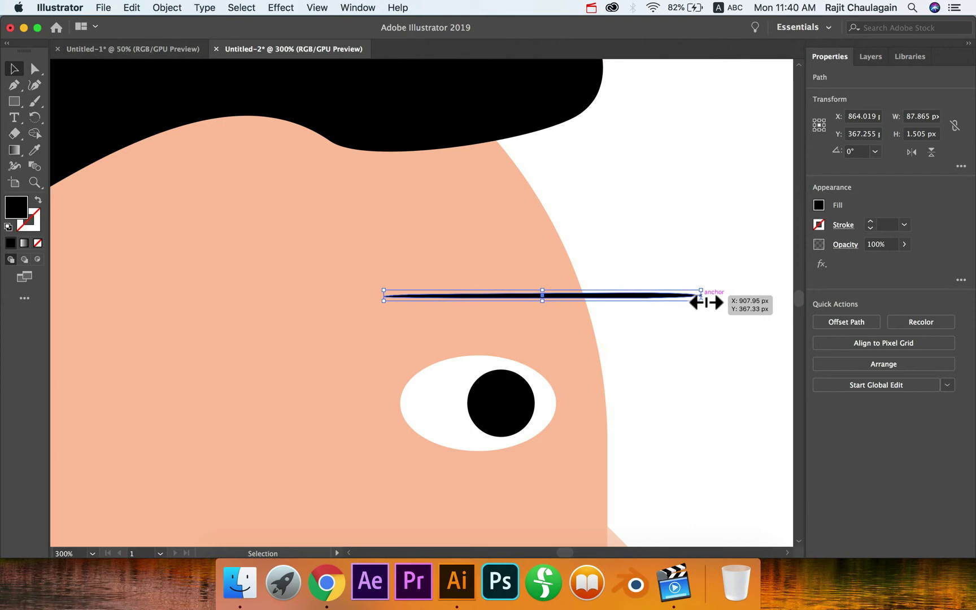
pyautogui.press('super+z')
pyautogui.press('super+z')
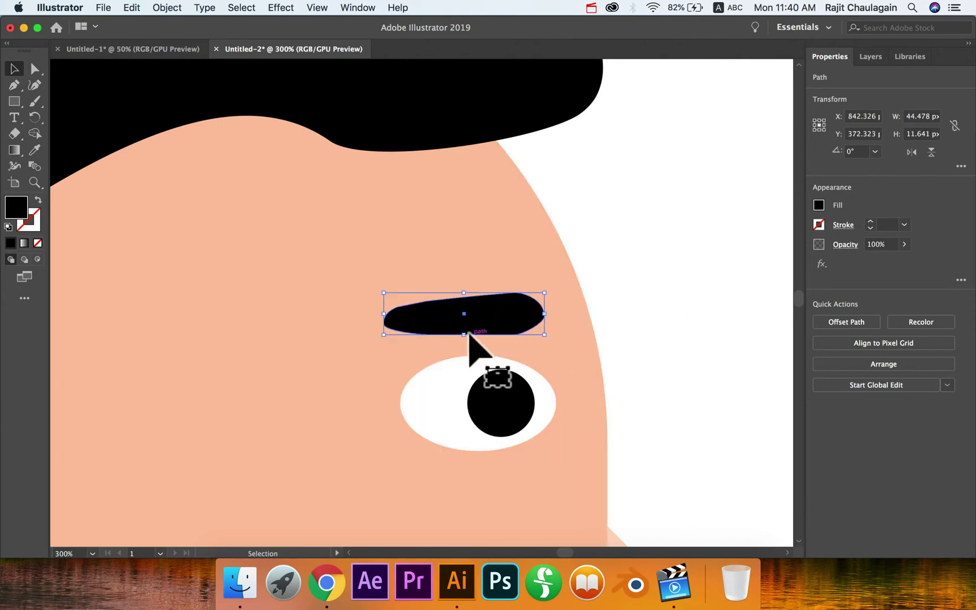
# Flatten the eyebrow, shift it slightly forward above the eye, and stretch its front end a little.
pyautogui.moveTo(469, 335); pyautogui.dragTo(510, 323)
pyautogui.click(680, 329)
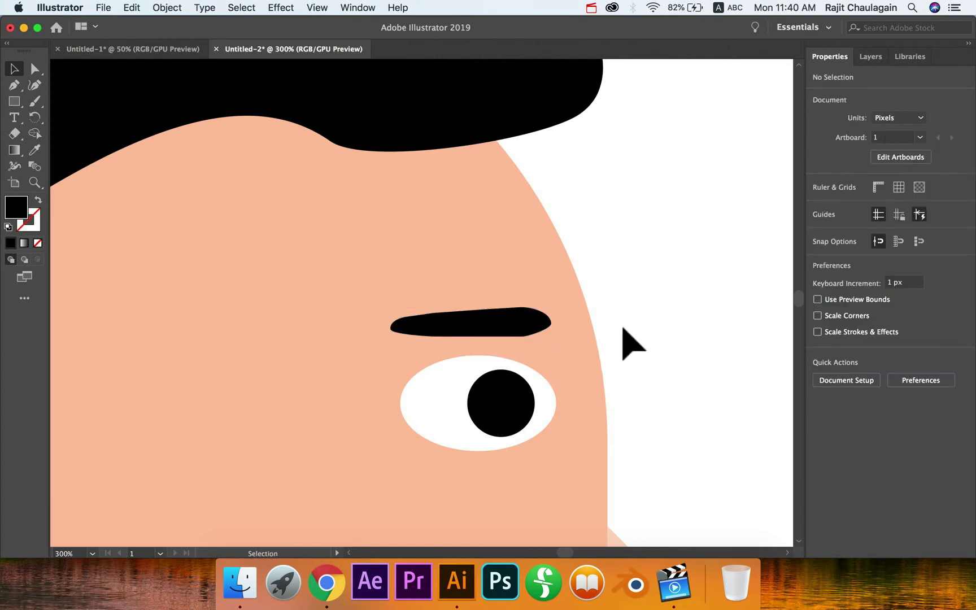
pyautogui.click(483, 322)
pyautogui.moveTo(556, 324); pyautogui.dragTo(566, 324)
pyautogui.click(642, 303)
# Reshape the hairline by moving its middle anchor point down and slightly forward on the side of the head.
pyautogui.press('super+minus')
pyautogui.press('super+minus')
pyautogui.press('super+minus')
pyautogui.press('super+minus')
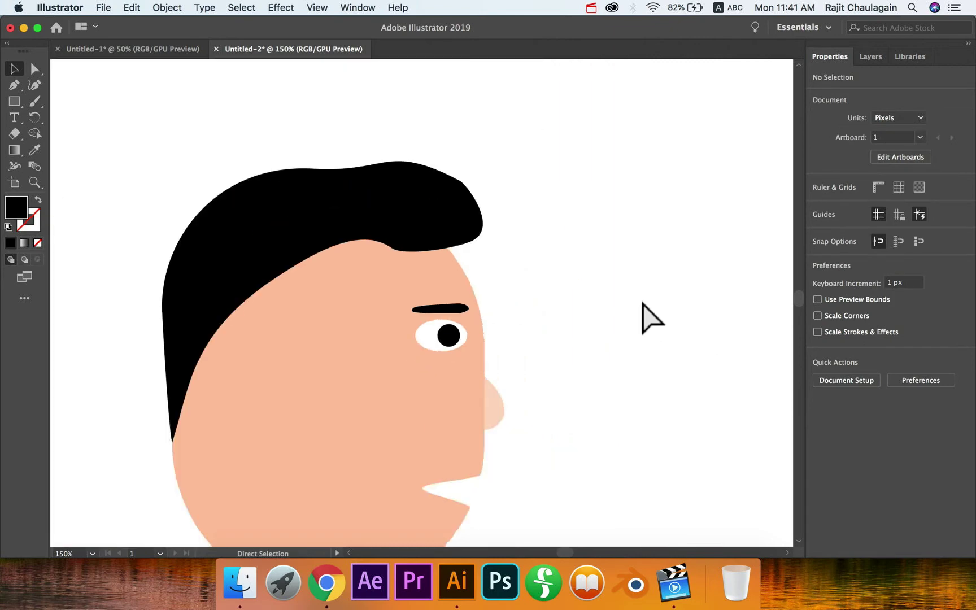
pyautogui.moveTo(501, 420); pyautogui.dragTo(530, 372)
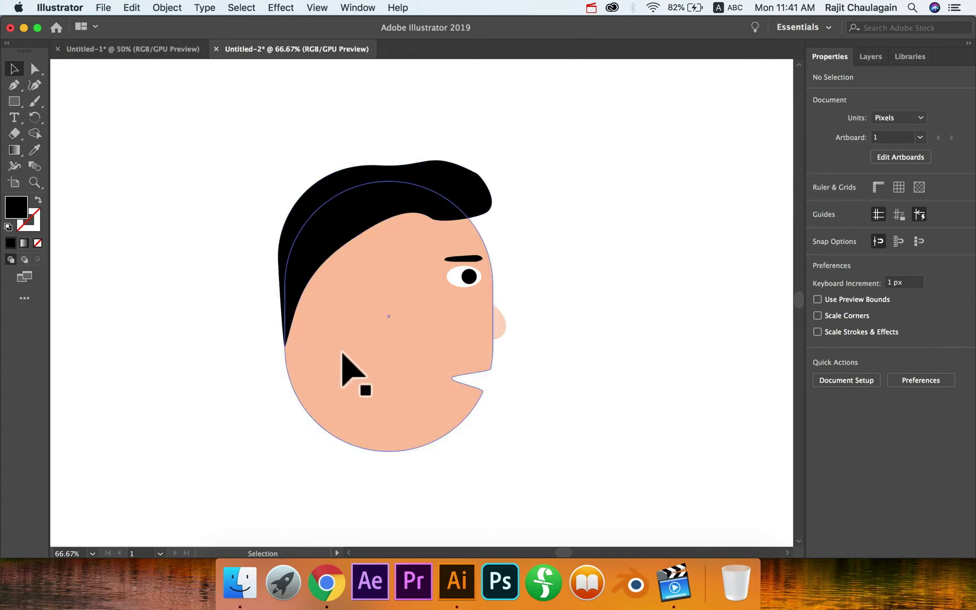
pyautogui.click(325, 262)
pyautogui.press('a')
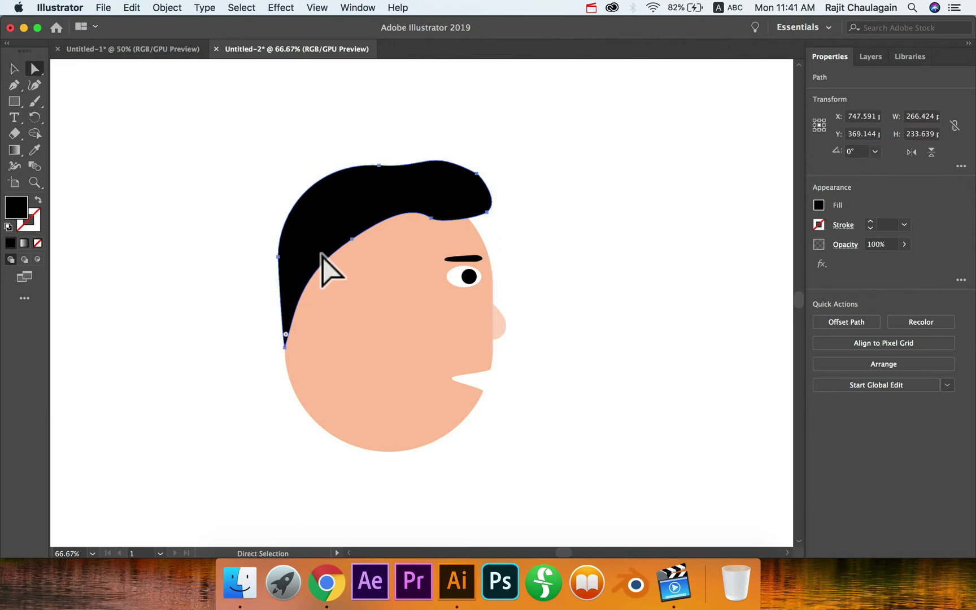
pyautogui.click(353, 240)
pyautogui.moveTo(353, 240); pyautogui.dragTo(361, 274)
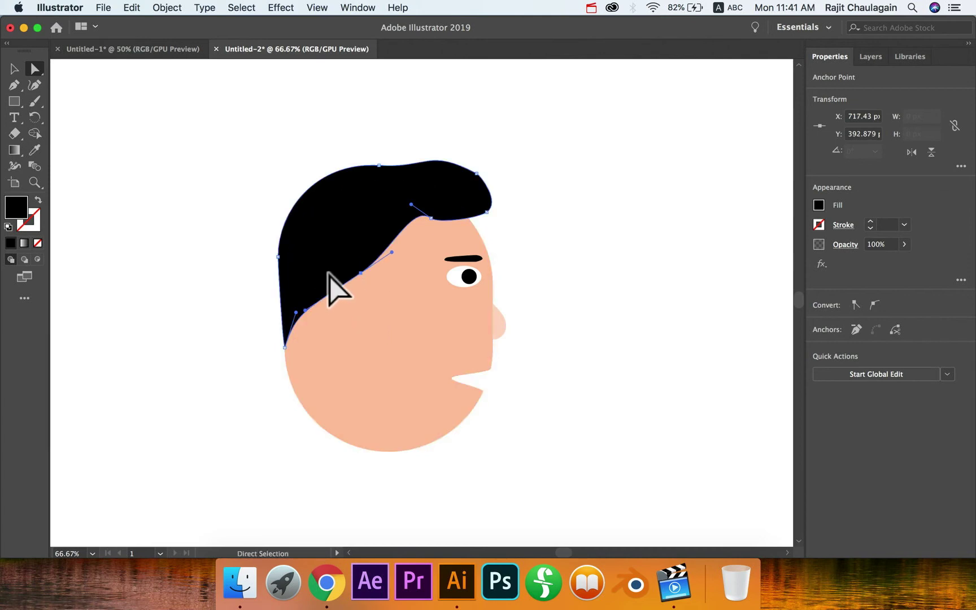
pyautogui.press('v')
pyautogui.click(606, 320)
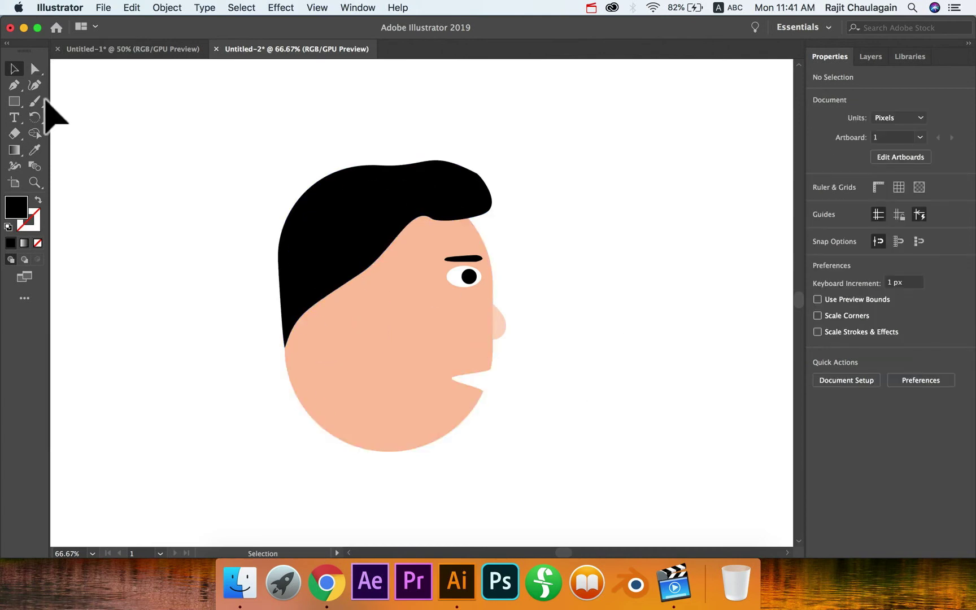
# Draw an upright ellipse about 69 by 93 px beside the face and fill it with the nose's lighter skin colour.
pyautogui.moveTo(18, 99); pyautogui.dragTo(64, 119)
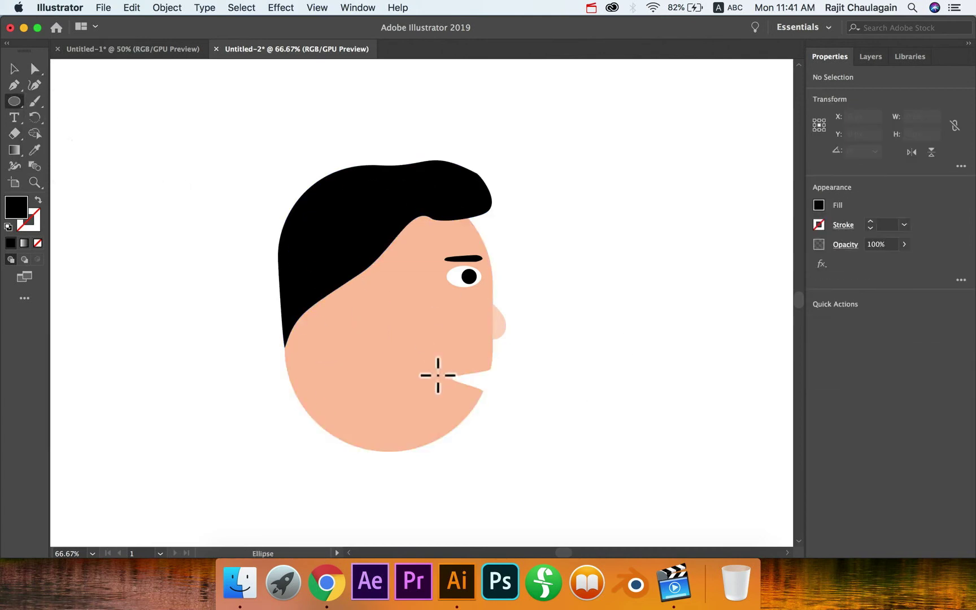
pyautogui.moveTo(571, 304); pyautogui.dragTo(627, 380)
pyautogui.press('i')
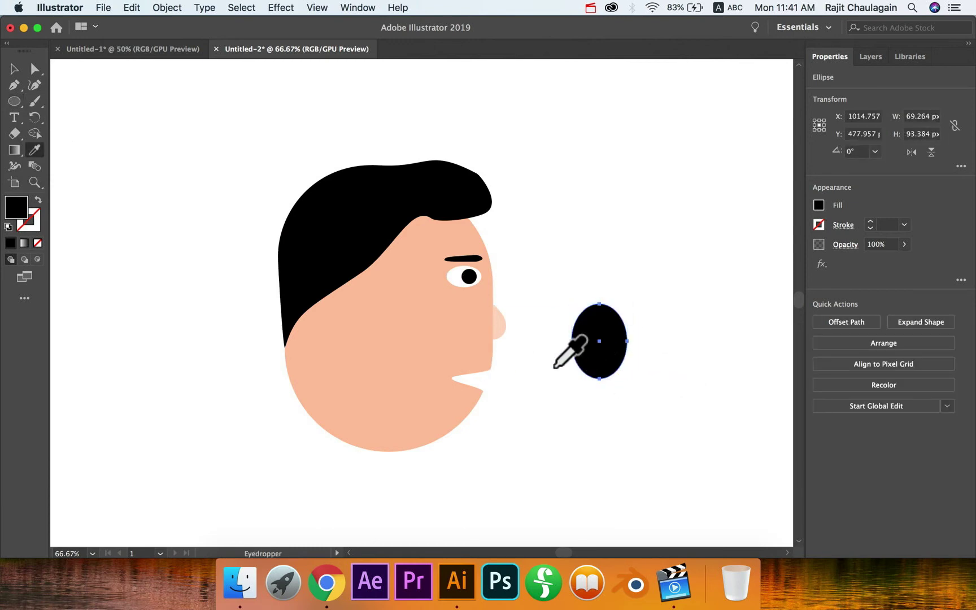
pyautogui.click(434, 347)
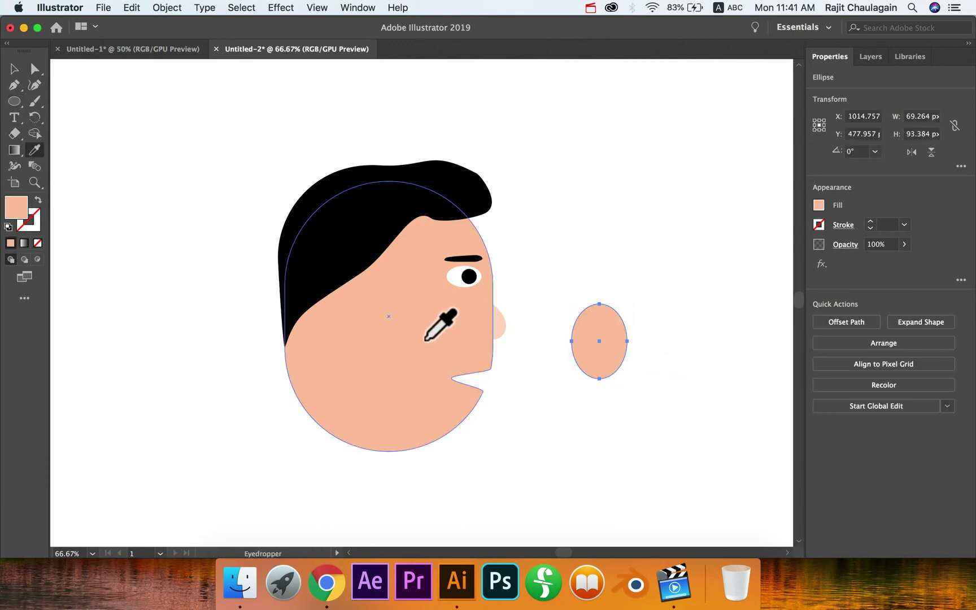
pyautogui.click(501, 325)
pyautogui.press('v')
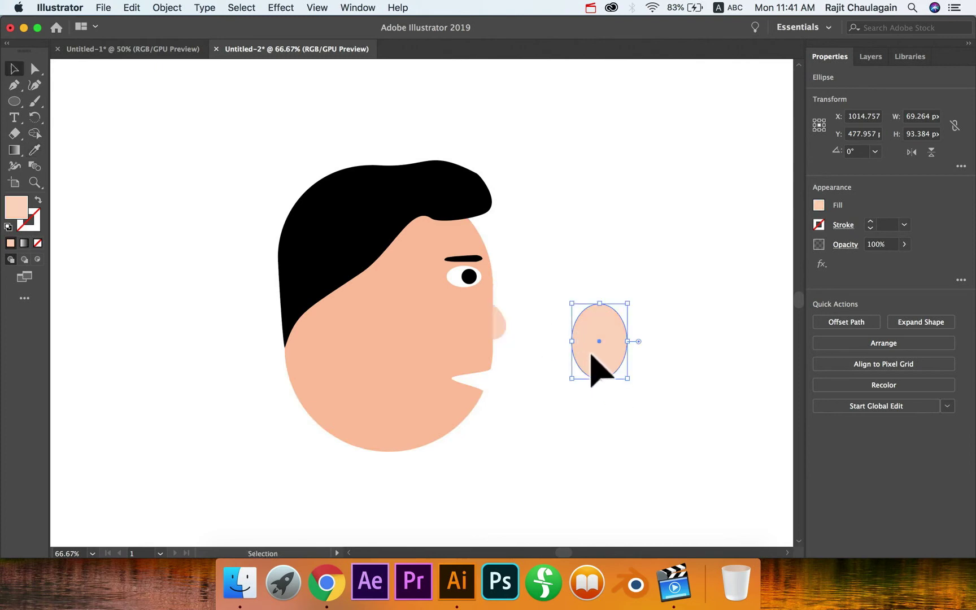
# Shrink the ellipse to about 60 by 79 px and place it over the side hairline as the ear.
pyautogui.moveTo(591, 355); pyautogui.dragTo(366, 322)
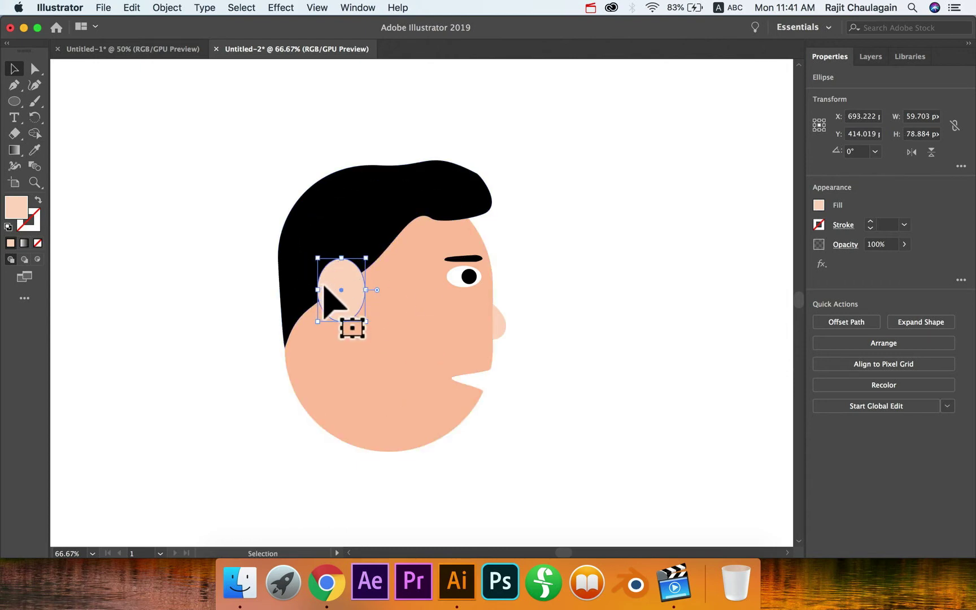
pyautogui.moveTo(349, 281); pyautogui.dragTo(355, 281)
pyautogui.click(864, 62)
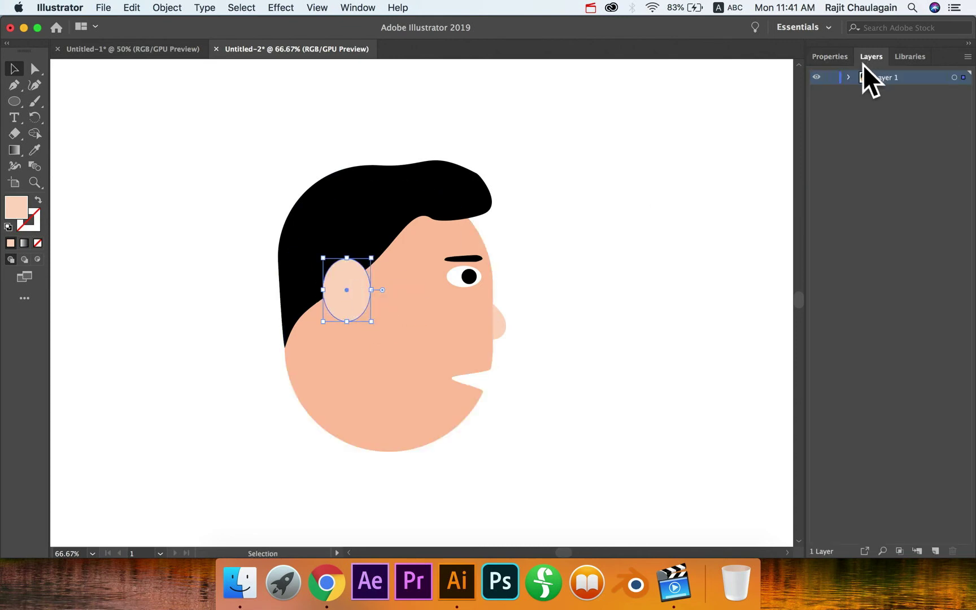
pyautogui.click(849, 77)
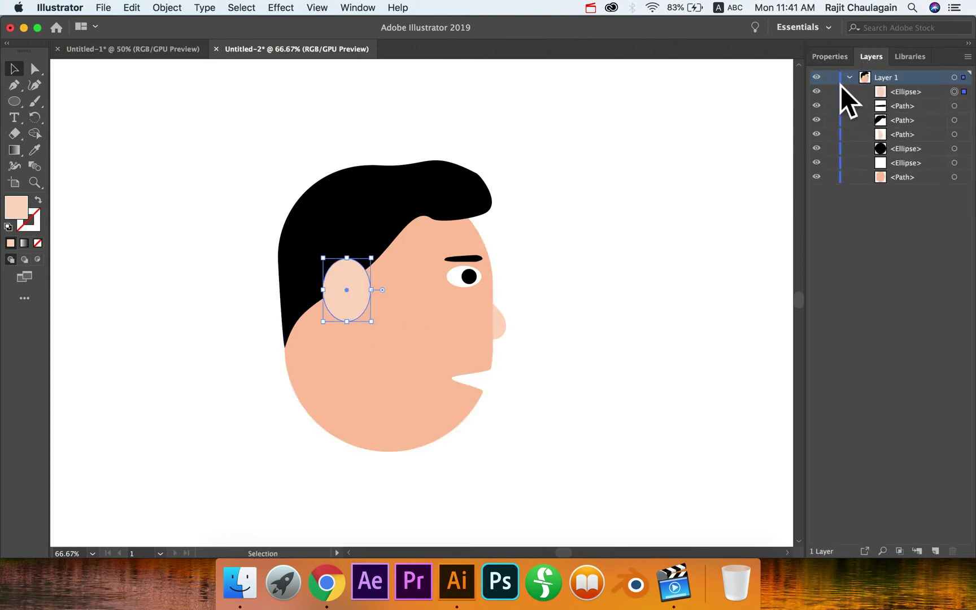
pyautogui.click(820, 92)
pyautogui.click(820, 92)
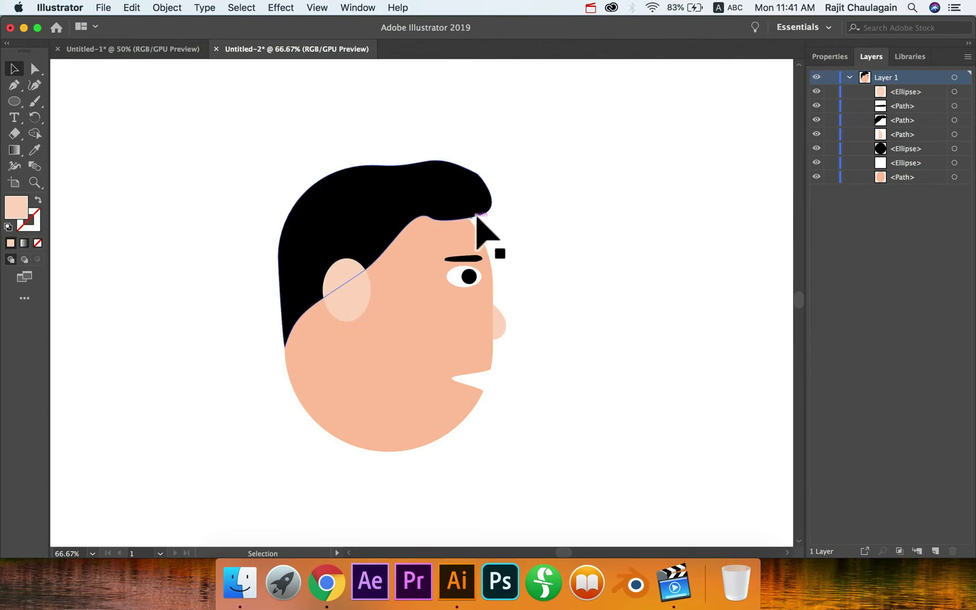
# Shift the ear ellipse slightly forward and subtract it from the black hair shape to cut an ear notch.
pyautogui.press('super+equal')
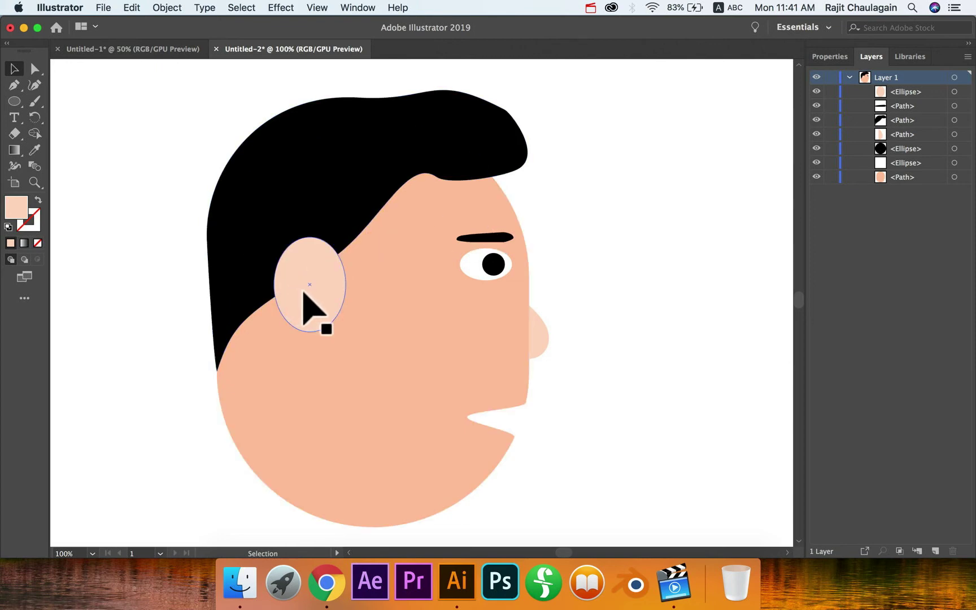
pyautogui.click(305, 298)
pyautogui.moveTo(307, 297); pyautogui.dragTo(314, 297)
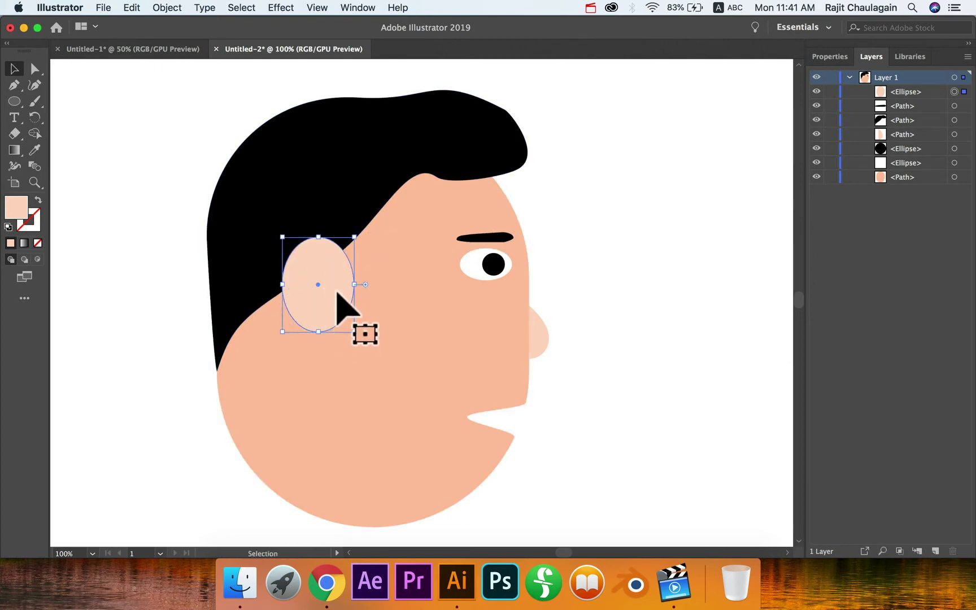
pyautogui.keyDown('shift'); pyautogui.click(339, 158); pyautogui.keyUp('shift')
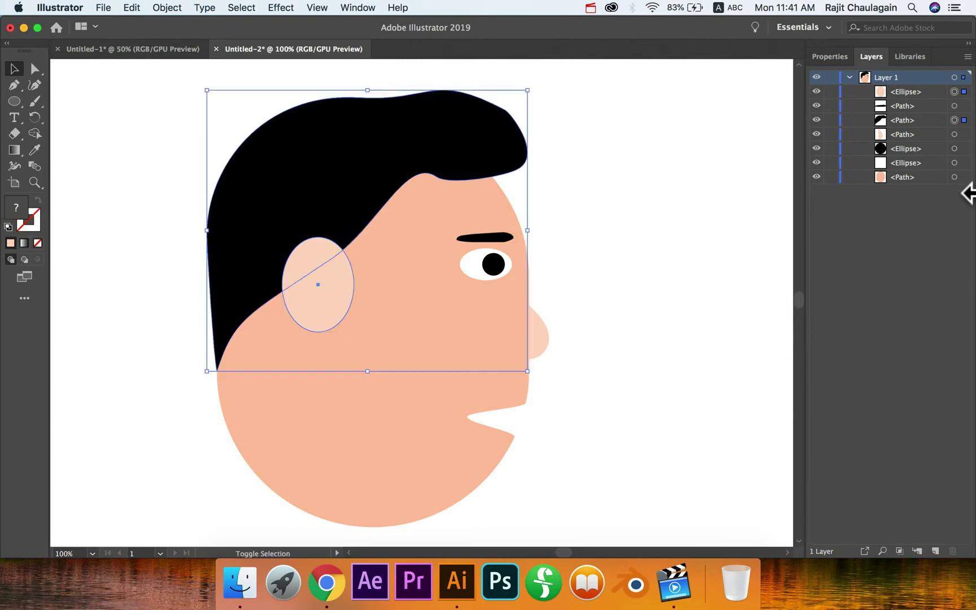
pyautogui.click(847, 57)
pyautogui.click(840, 378)
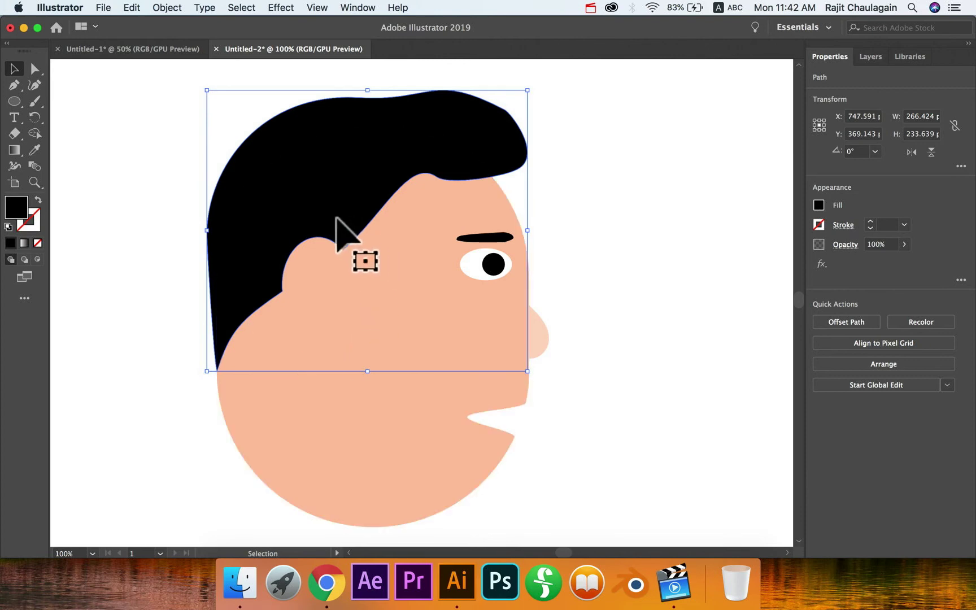
pyautogui.click(685, 301)
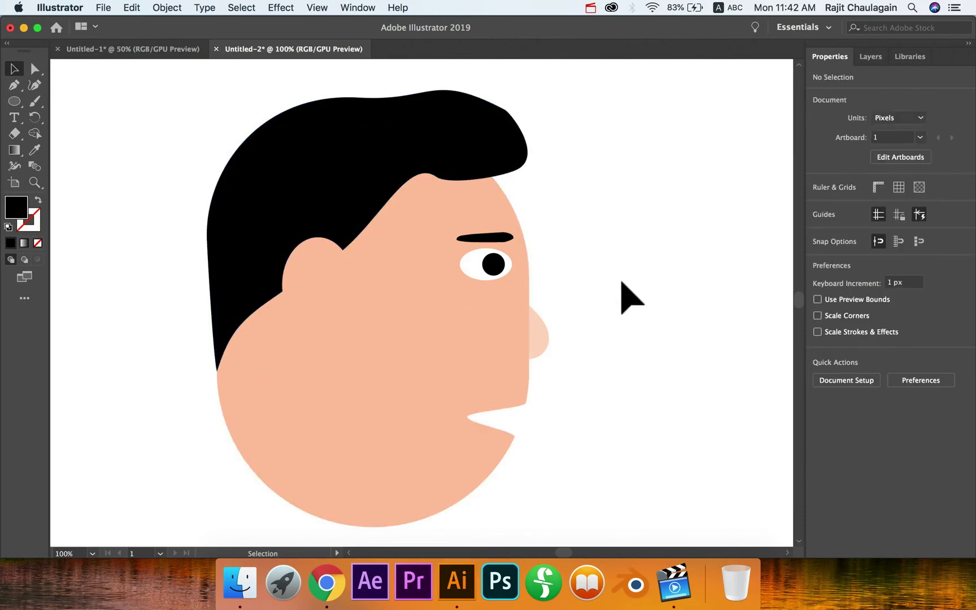
# Draw an ear ellipse about 51 by 78 px over the notch in the hair and adjust its position.
pyautogui.click(333, 200)
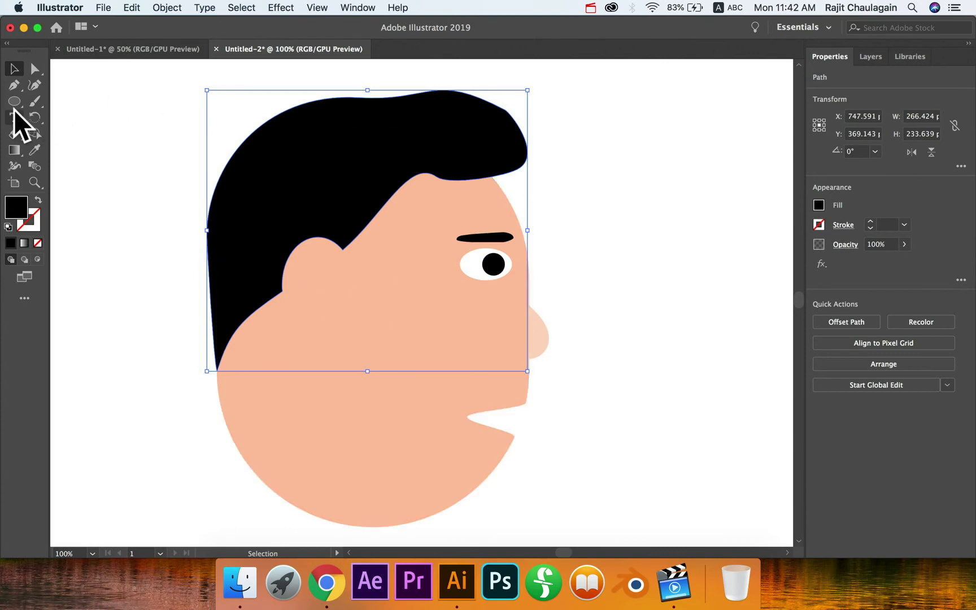
pyautogui.moveTo(14, 106); pyautogui.dragTo(71, 111)
pyautogui.moveTo(286, 248); pyautogui.dragTo(348, 342)
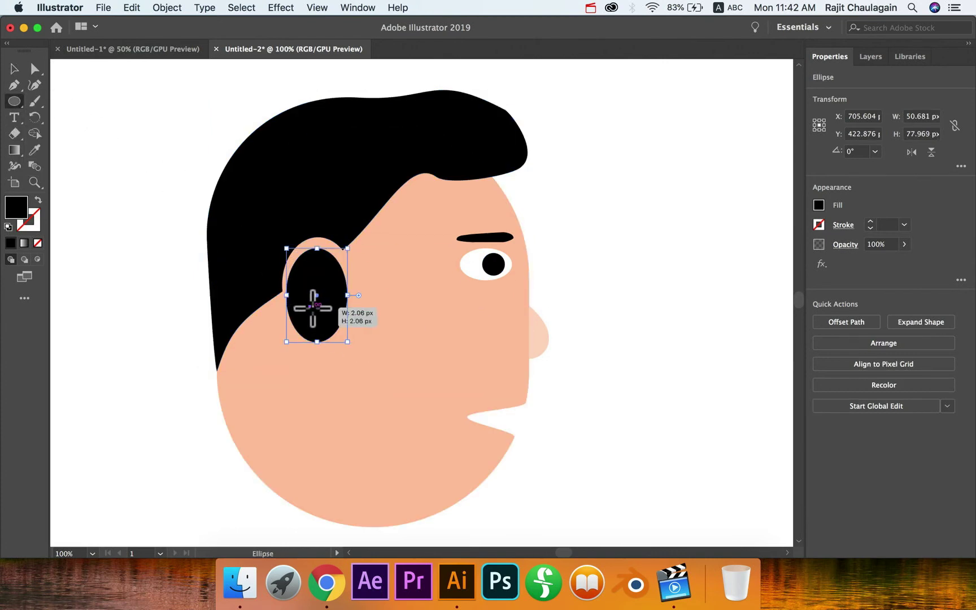
pyautogui.moveTo(309, 305); pyautogui.dragTo(336, 303)
pyautogui.press('v')
# Fill the ear ellipse with the nose's lighter skin colour and position it slightly inside the hair notch's edge.
pyautogui.press('i')
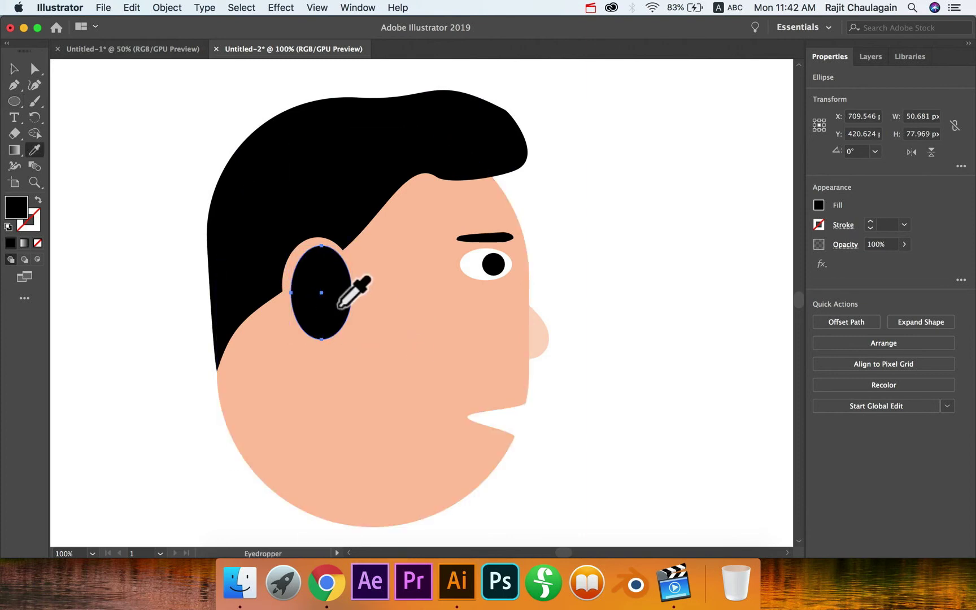
pyautogui.click(534, 339)
pyautogui.press('v')
pyautogui.moveTo(321, 315); pyautogui.dragTo(316, 312)
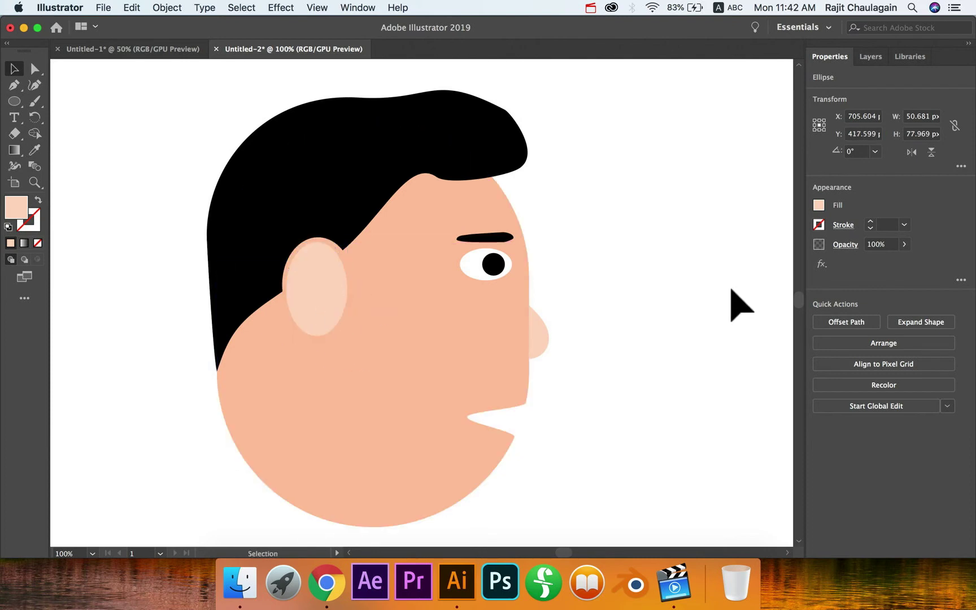
pyautogui.click(676, 293)
pyautogui.click(318, 285)
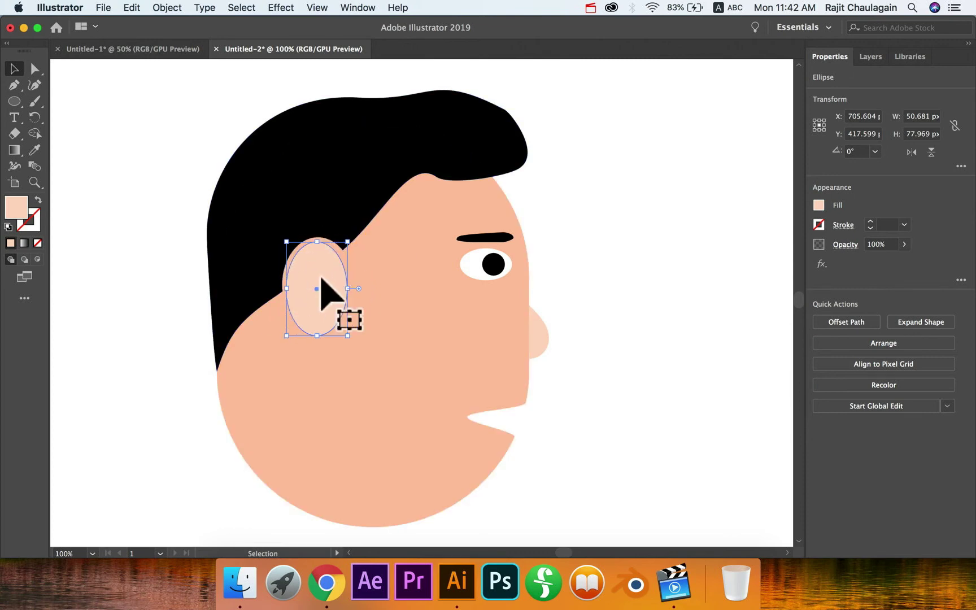
pyautogui.moveTo(330, 306); pyautogui.dragTo(333, 308)
# Widen the ear's front edge slightly and tilt the handles of its top anchor point so the top slopes down towards the face.
pyautogui.press('super+equal')
pyautogui.press('super+equal')
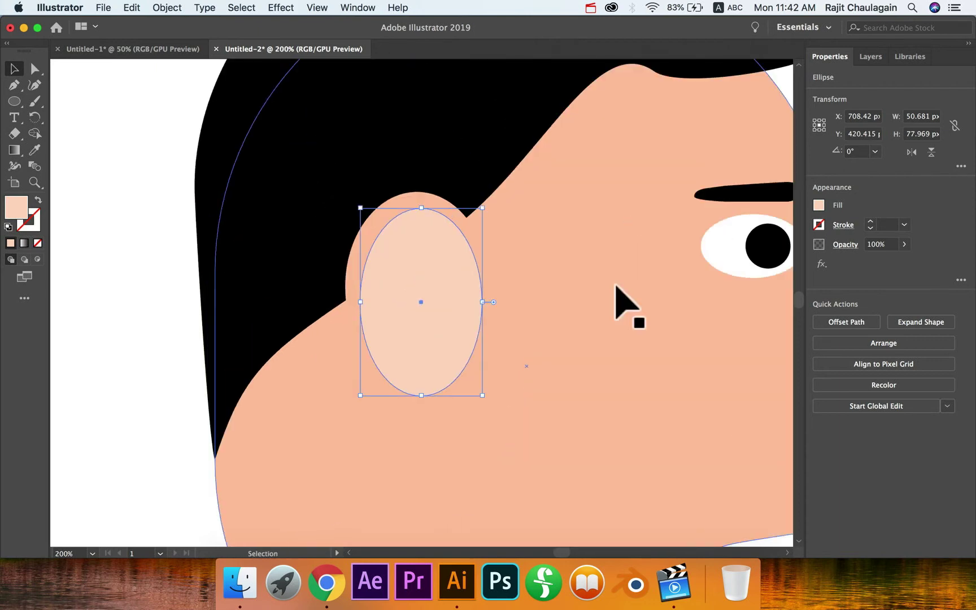
pyautogui.press('a')
pyautogui.moveTo(421, 209); pyautogui.dragTo(395, 209)
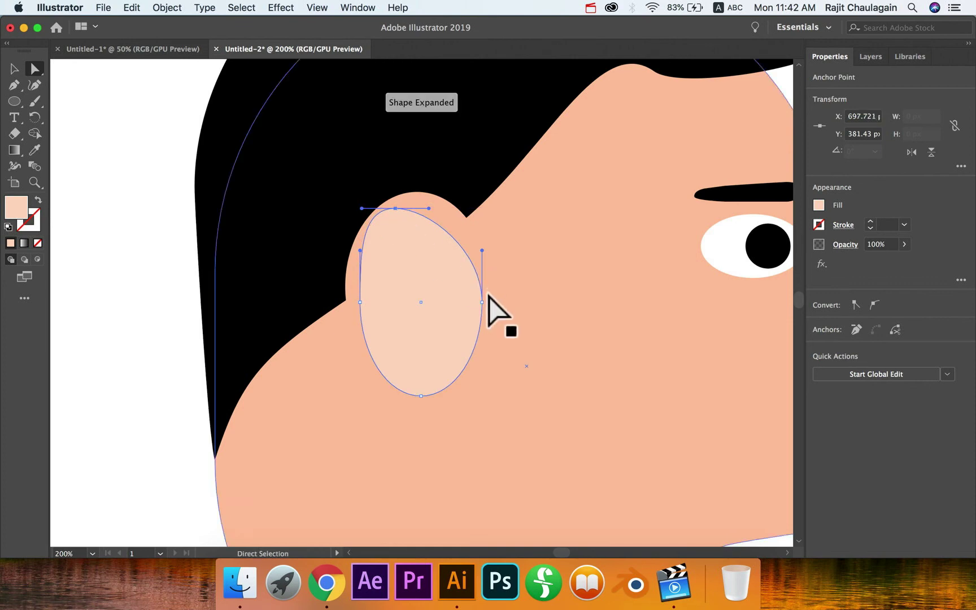
pyautogui.moveTo(482, 302); pyautogui.dragTo(490, 302)
pyautogui.moveTo(429, 202)
pyautogui.mouseDown()
pyautogui.moveTo(446, 209)
pyautogui.moveTo(428, 224)
pyautogui.mouseUp()
pyautogui.press('super+z')
pyautogui.click(423, 247)
pyautogui.click(394, 209)
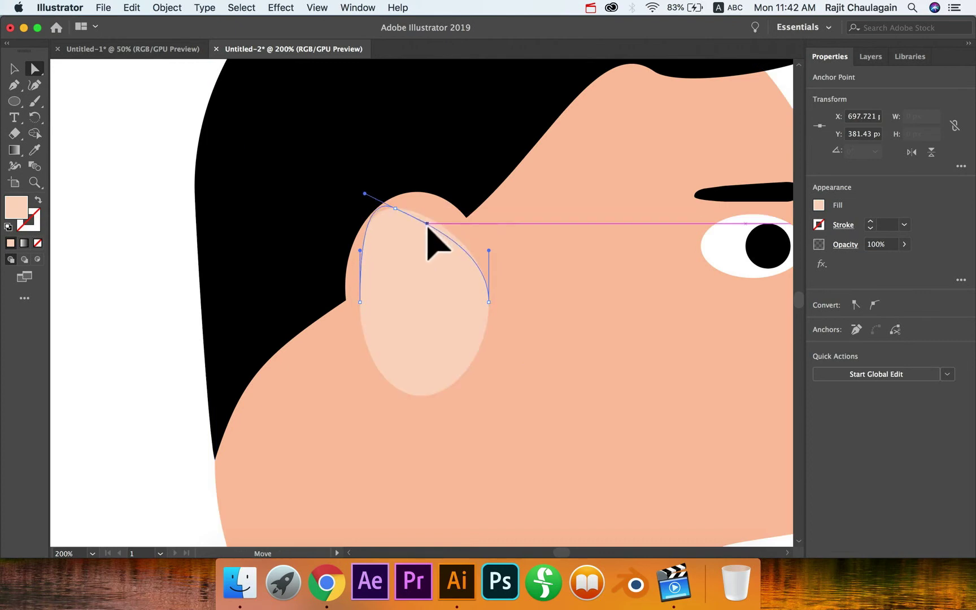
pyautogui.moveTo(392, 209); pyautogui.dragTo(419, 207)
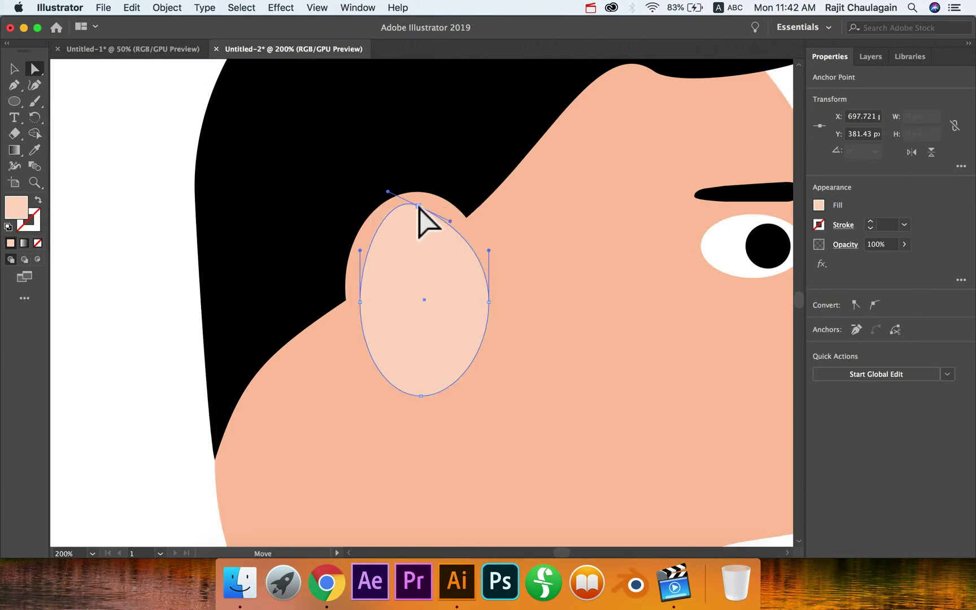
# Lower the ear's front anchor point and raise its rear anchor point to slant the ear shape.
pyautogui.moveTo(489, 302); pyautogui.dragTo(487, 338)
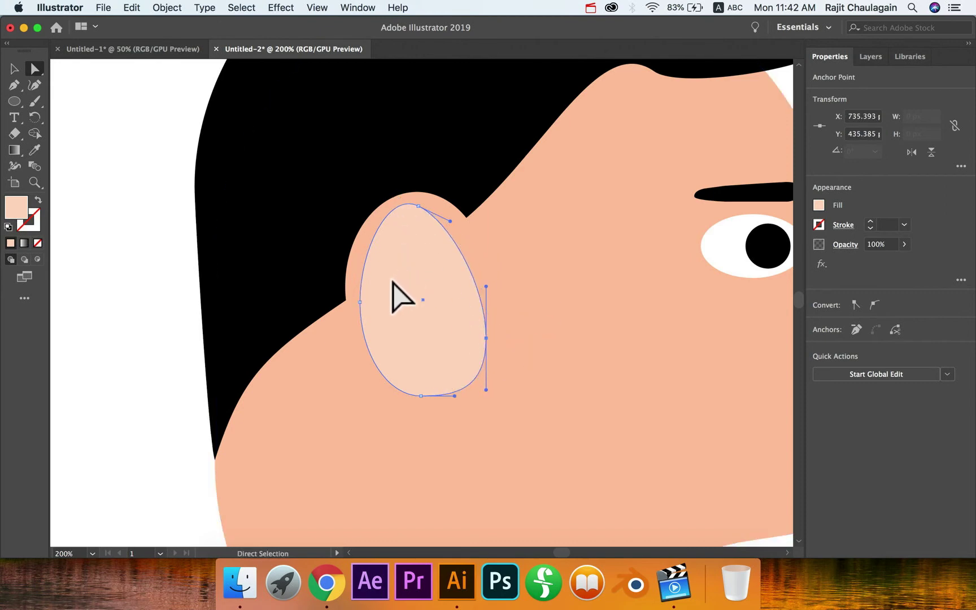
pyautogui.moveTo(361, 303); pyautogui.dragTo(363, 272)
pyautogui.moveTo(387, 190); pyautogui.dragTo(384, 193)
pyautogui.press('super+z')
pyautogui.click(410, 225)
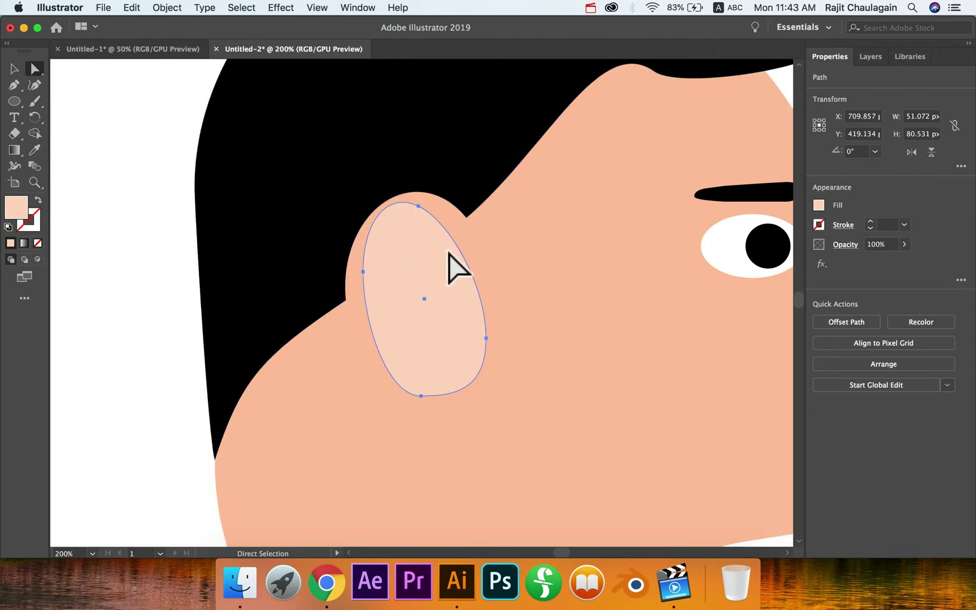
# Tilt the handles of the ear's bottom anchor point to round the lower end, and move the ear slightly forward and down.
pyautogui.click(420, 206)
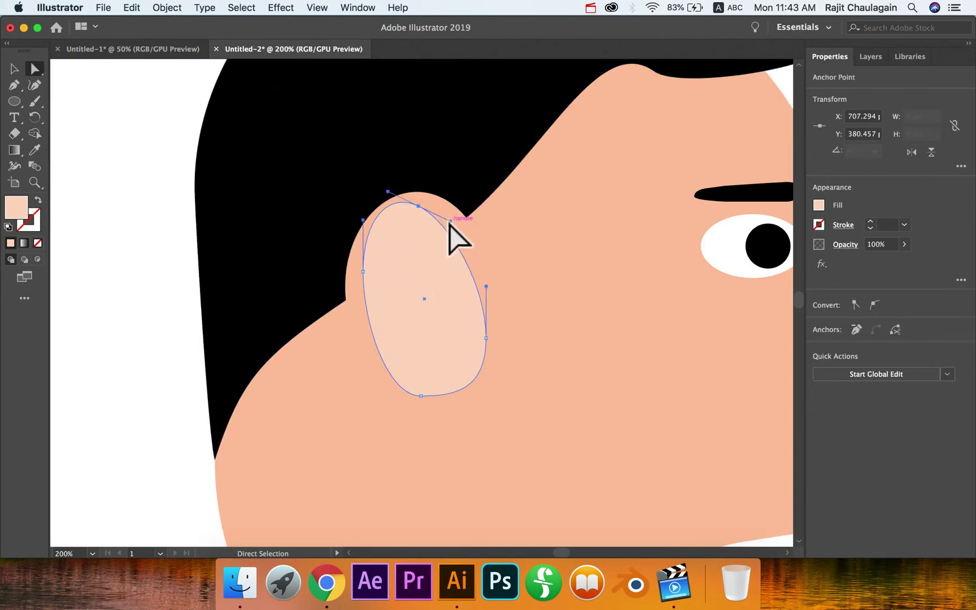
pyautogui.moveTo(450, 221); pyautogui.dragTo(451, 221)
pyautogui.click(421, 397)
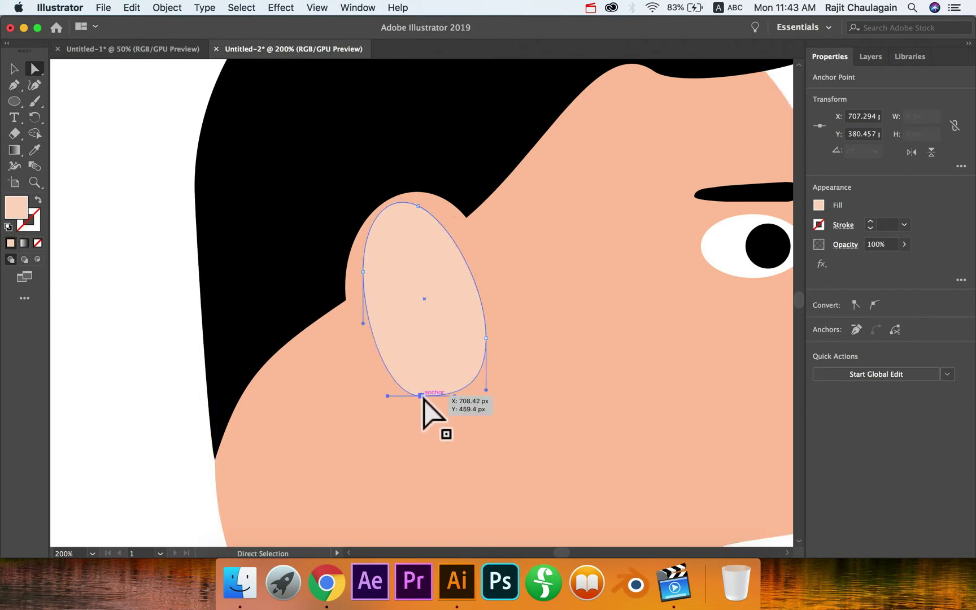
pyautogui.click(385, 392)
pyautogui.moveTo(385, 392); pyautogui.dragTo(386, 375)
pyautogui.press('v')
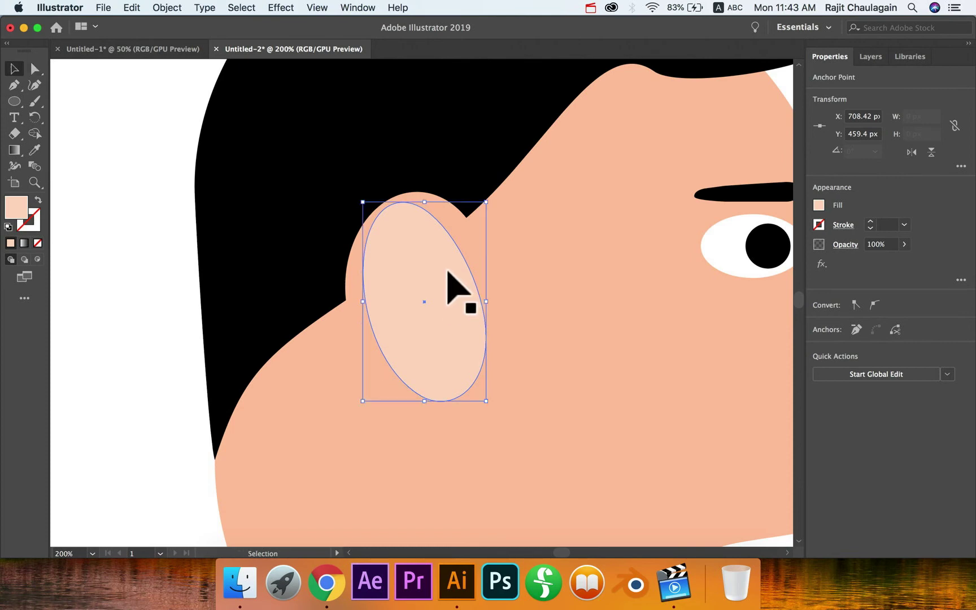
pyautogui.moveTo(419, 268); pyautogui.dragTo(424, 270)
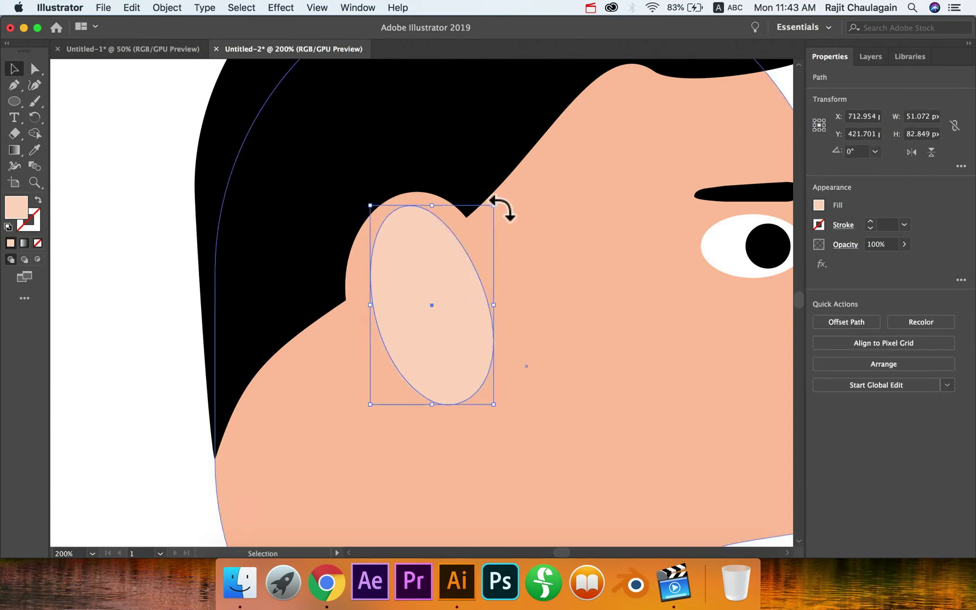
# Place a copy of the ear ellipse inside it, scaled to about 26 × 50 px, and fill it with the face's skin colour.
pyautogui.moveTo(498, 211); pyautogui.dragTo(450, 277)
pyautogui.moveTo(429, 333); pyautogui.dragTo(442, 294)
pyautogui.moveTo(464, 240)
pyautogui.mouseDown()
pyautogui.moveTo(457, 255)
pyautogui.moveTo(449, 249)
pyautogui.mouseUp()
pyautogui.moveTo(412, 277); pyautogui.dragTo(422, 277)
pyautogui.press('i')
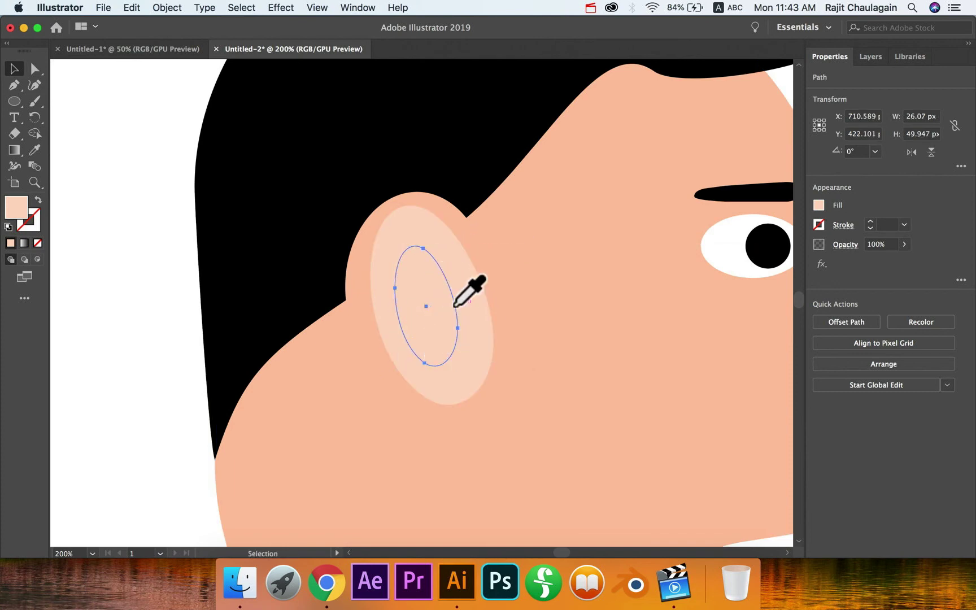
pyautogui.click(601, 231)
pyautogui.press('v')
pyautogui.click(161, 236)
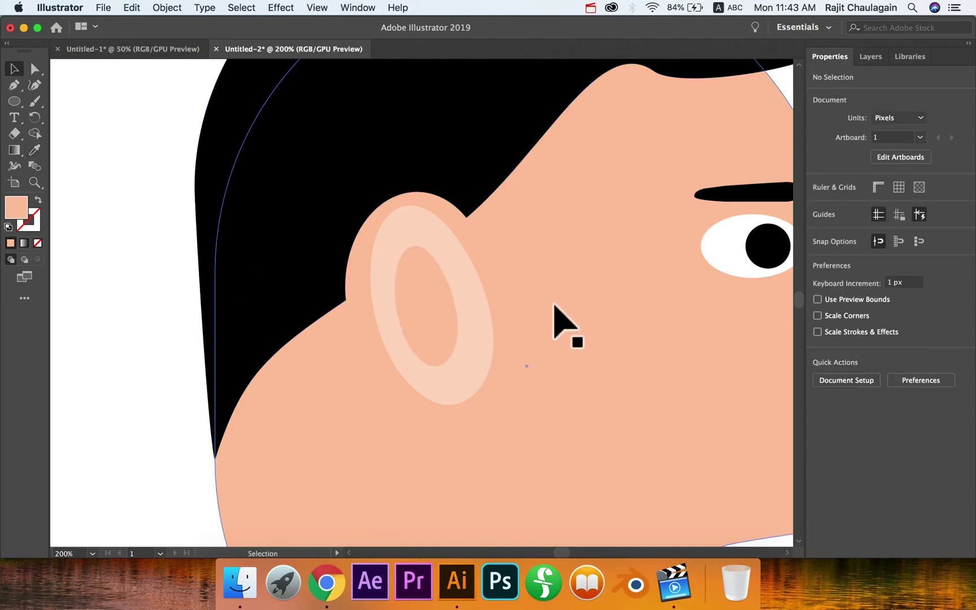
# Move the inner ear shape slightly forward so it is horizontally centred within the lighter ear ellipse.
pyautogui.click(449, 305)
pyautogui.moveTo(438, 315); pyautogui.dragTo(444, 315)
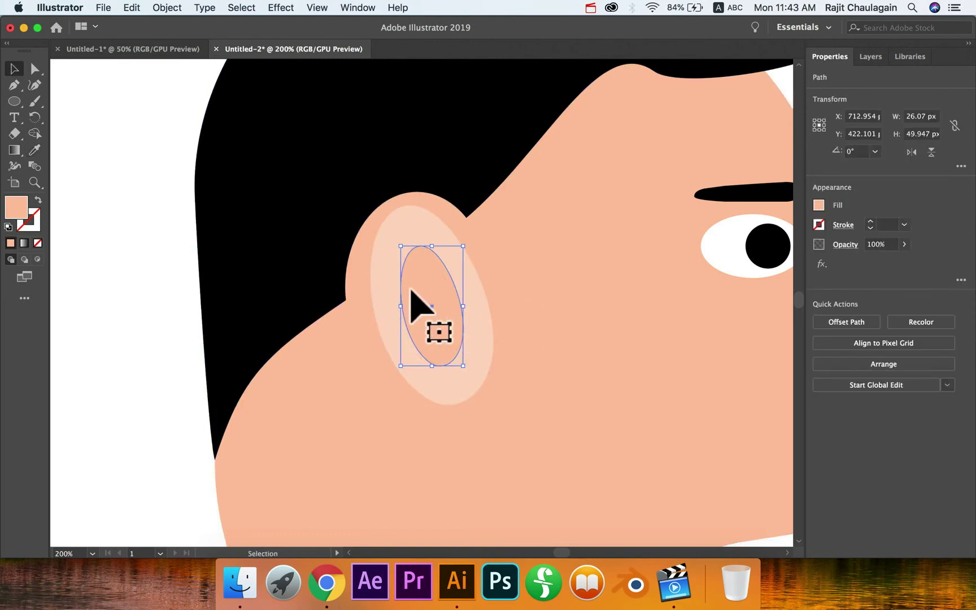
pyautogui.click(131, 266)
pyautogui.press('super+minus')
pyautogui.press('super+minus')
pyautogui.press('super+minus')
pyautogui.press('super+minus')
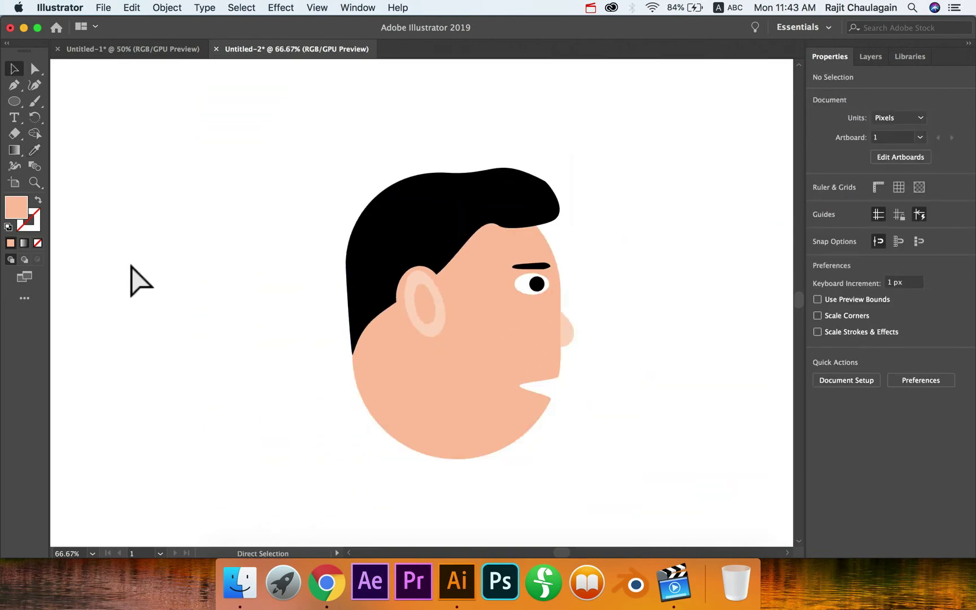
pyautogui.press('space')
pyautogui.moveTo(602, 422); pyautogui.dragTo(577, 392)
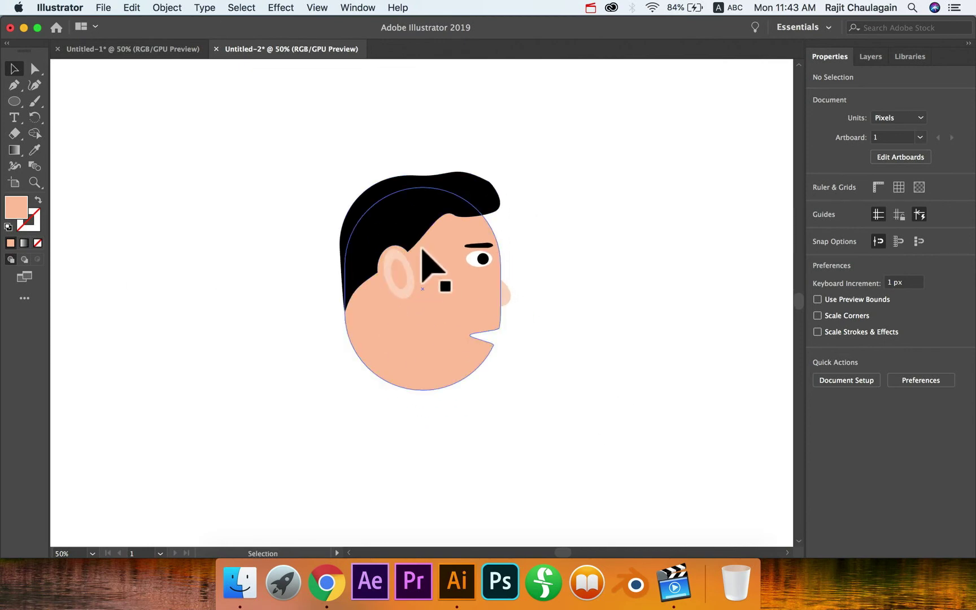
pyautogui.click(401, 276)
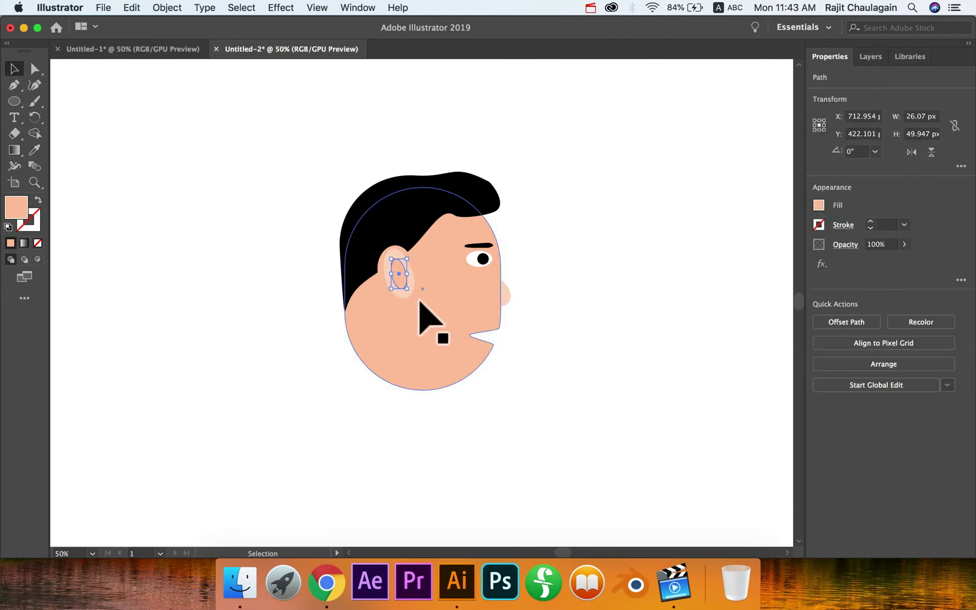
pyautogui.click(594, 325)
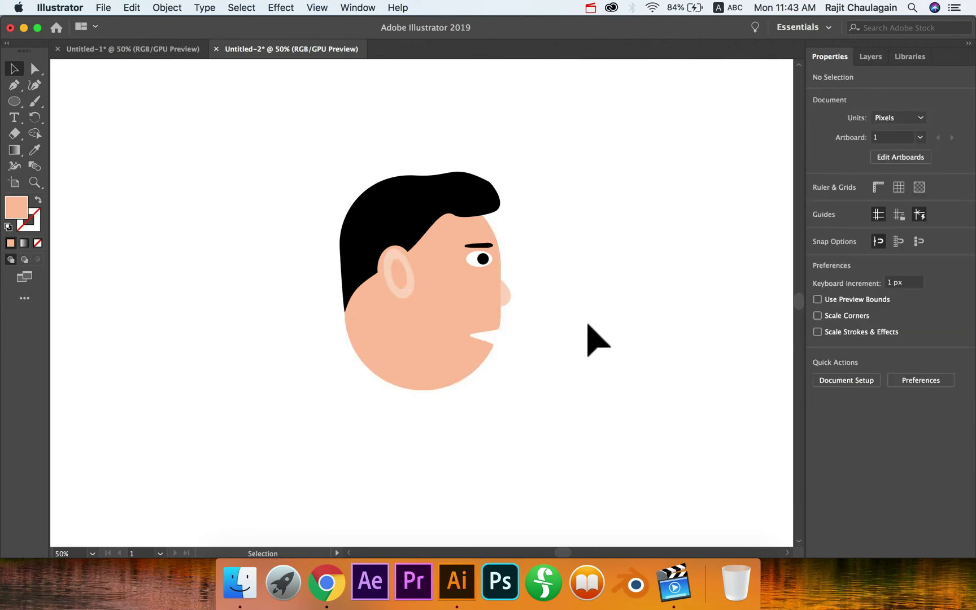
pyautogui.click(479, 245)
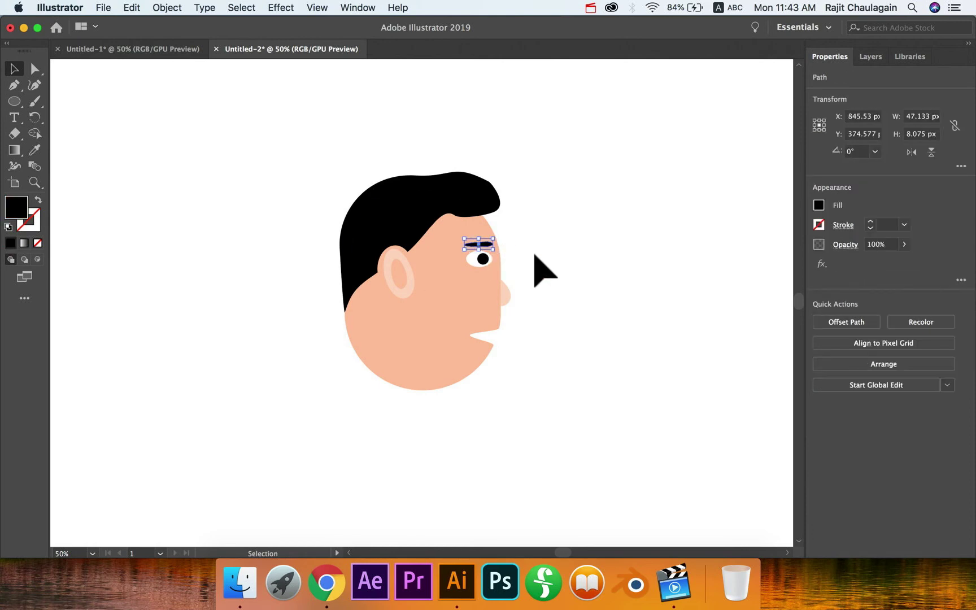
pyautogui.click(552, 292)
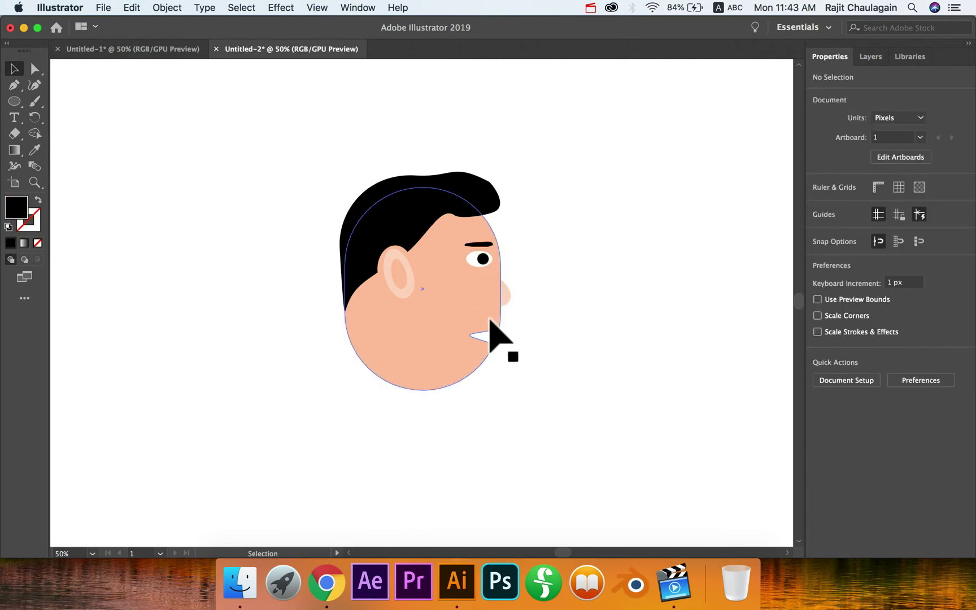
# Place a copy of the eyebrow straight below it, just above the mouth, as a moustache.
pyautogui.click(482, 243)
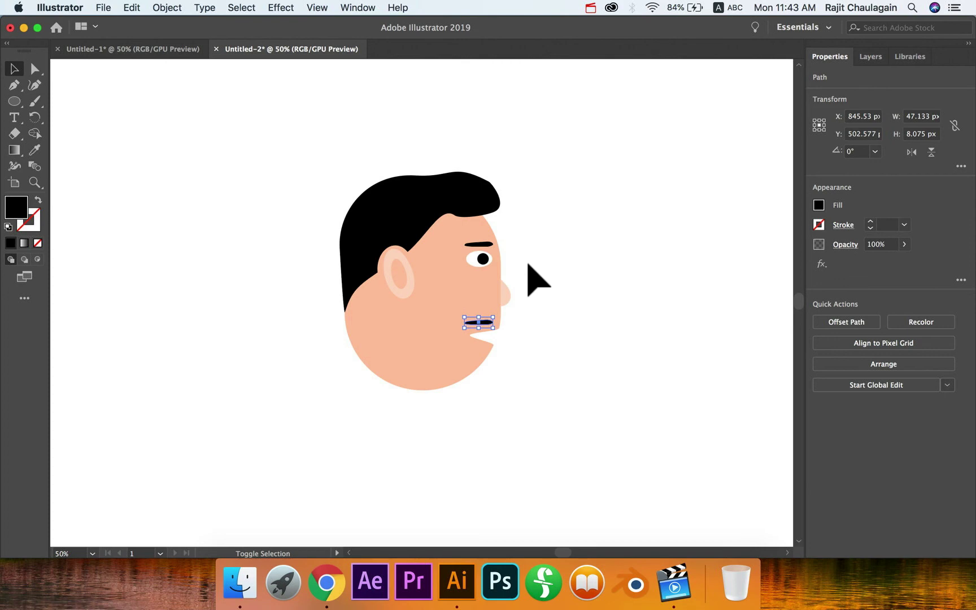
pyautogui.press('super+equal')
pyautogui.press('super+equal')
pyautogui.press('super+equal')
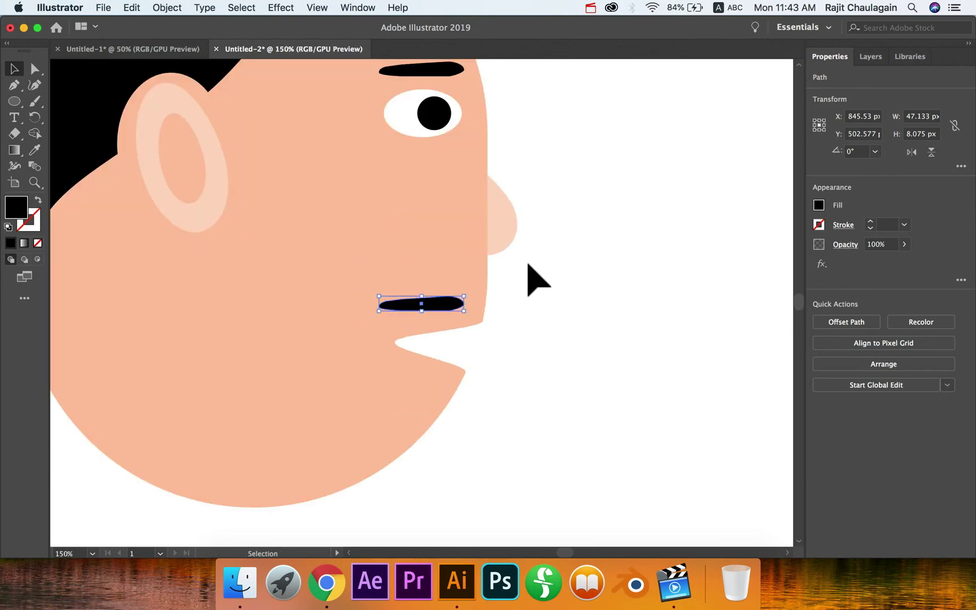
# Flatten the moustache's upper edge and pull an anchor point at its front end outward.
pyautogui.press('a')
pyautogui.click(435, 298)
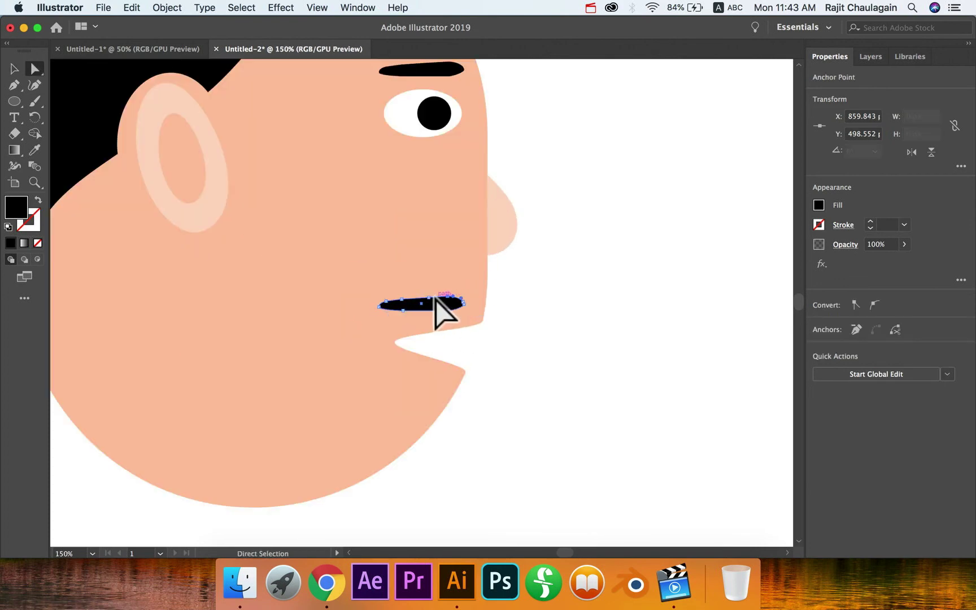
pyautogui.moveTo(435, 298); pyautogui.dragTo(475, 311)
pyautogui.click(445, 297)
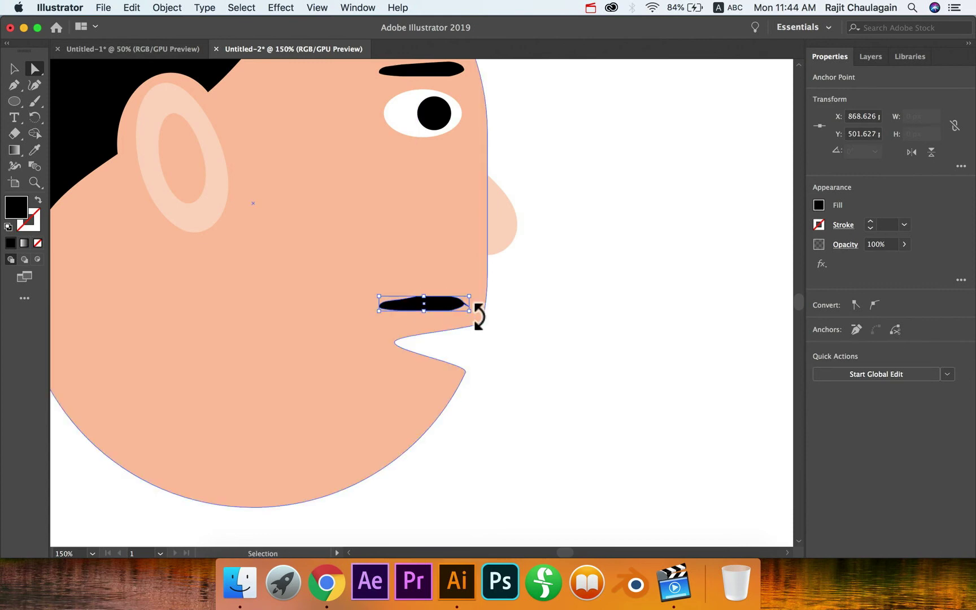
pyautogui.press('super+plus')
pyautogui.press('super+plus')
pyautogui.press('super+plus')
pyautogui.press('super+plus')
pyautogui.press('space')
pyautogui.moveTo(466, 378); pyautogui.dragTo(565, 375)
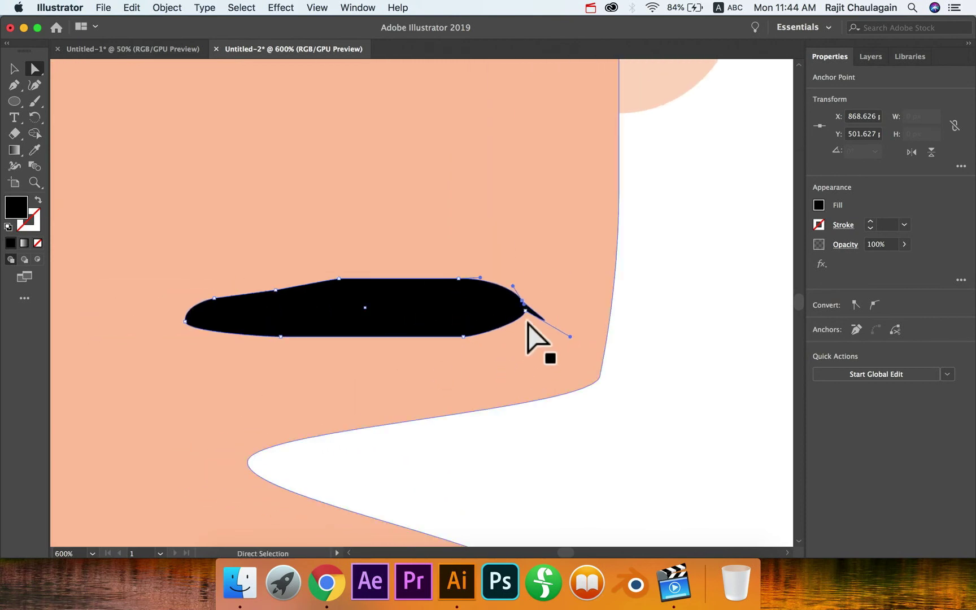
# Undo the downward pull on the moustache's front end and delete the surplus anchor points below its tip.
pyautogui.click(526, 312)
pyautogui.moveTo(525, 311); pyautogui.dragTo(504, 363)
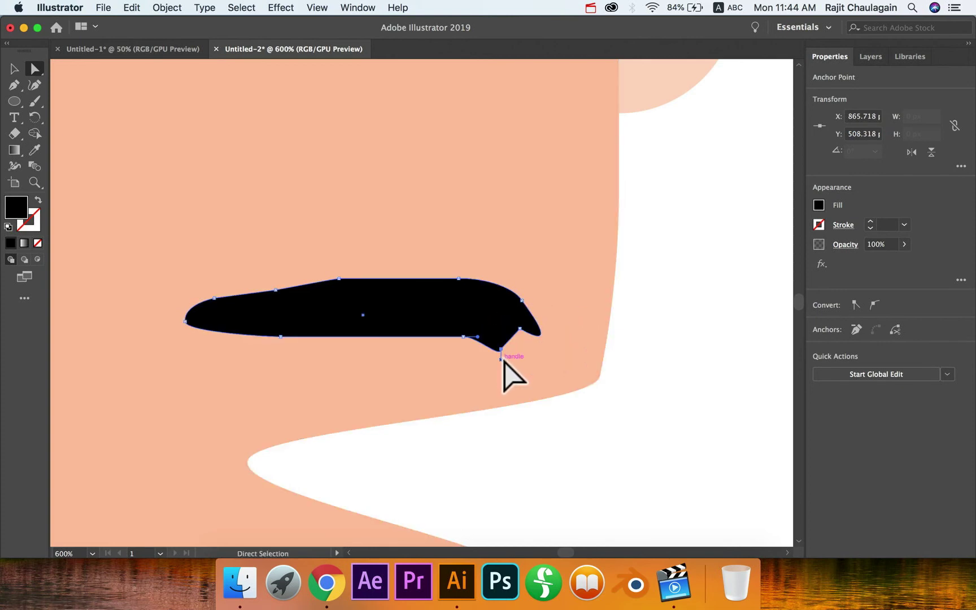
pyautogui.press('p')
pyautogui.press('cmd+z')
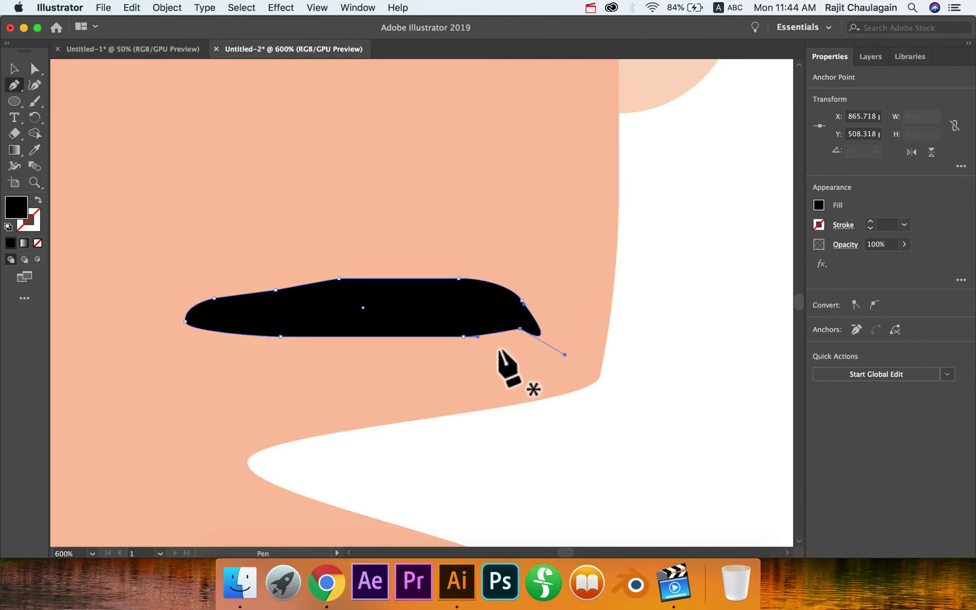
pyautogui.click(520, 329)
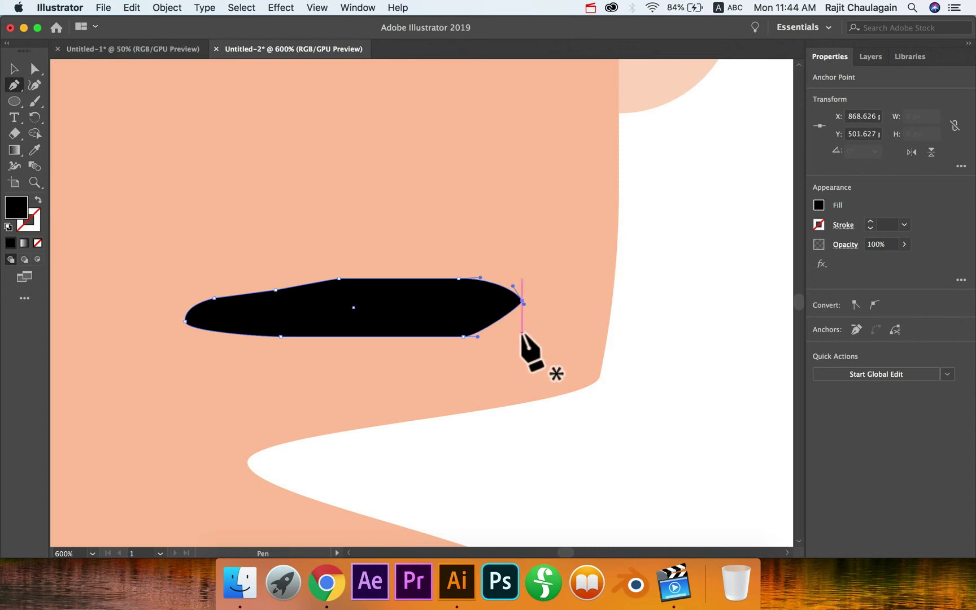
# Move the moustache's front tip forward and slightly down, and lengthen the upper anchor's handle to arch the edge behind it.
pyautogui.press('a')
pyautogui.moveTo(521, 300); pyautogui.dragTo(566, 312)
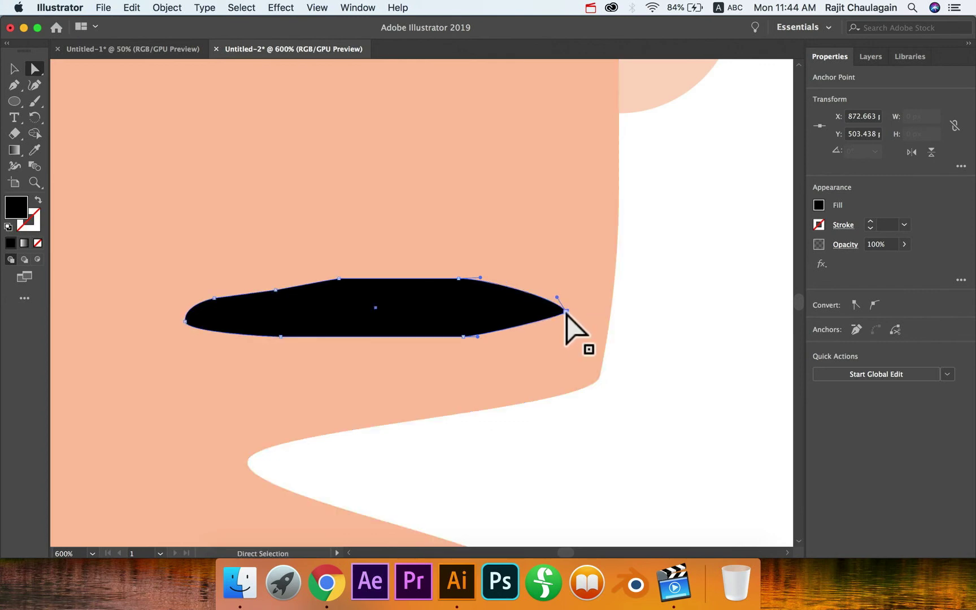
pyautogui.moveTo(479, 276); pyautogui.dragTo(528, 265)
pyautogui.press('super+z')
pyautogui.click(479, 300)
pyautogui.click(464, 279)
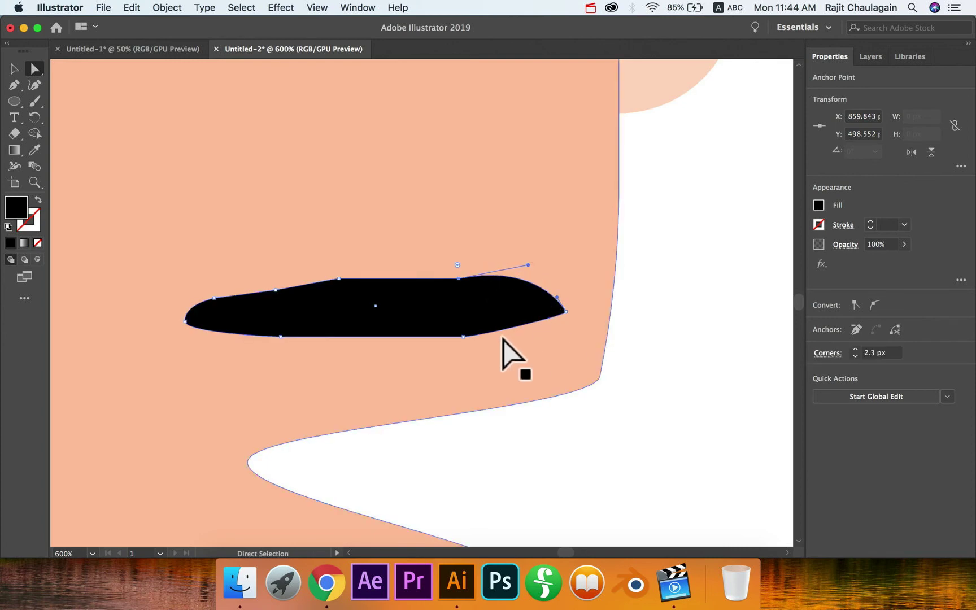
# Curve the moustache's underside up towards the front tip and lower the anchor points along its rear bottom edge.
pyautogui.click(464, 337)
pyautogui.moveTo(477, 338); pyautogui.dragTo(464, 314)
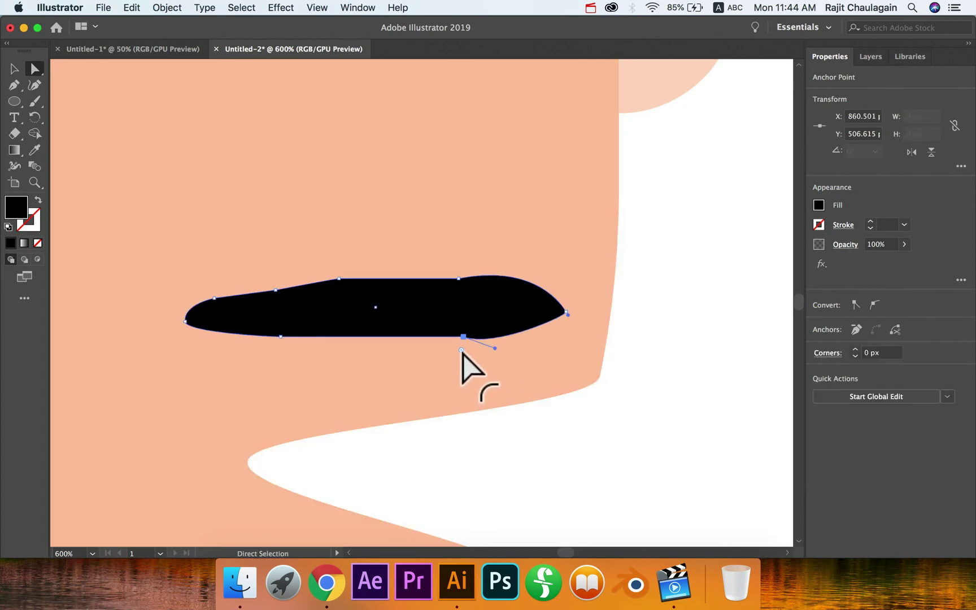
pyautogui.moveTo(462, 350); pyautogui.dragTo(439, 351)
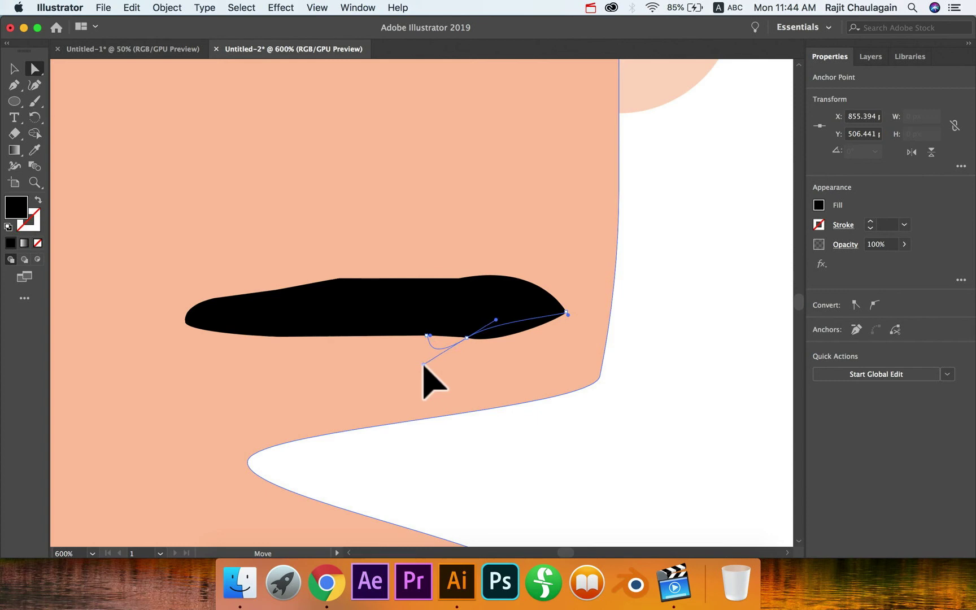
pyautogui.moveTo(422, 366); pyautogui.dragTo(420, 365)
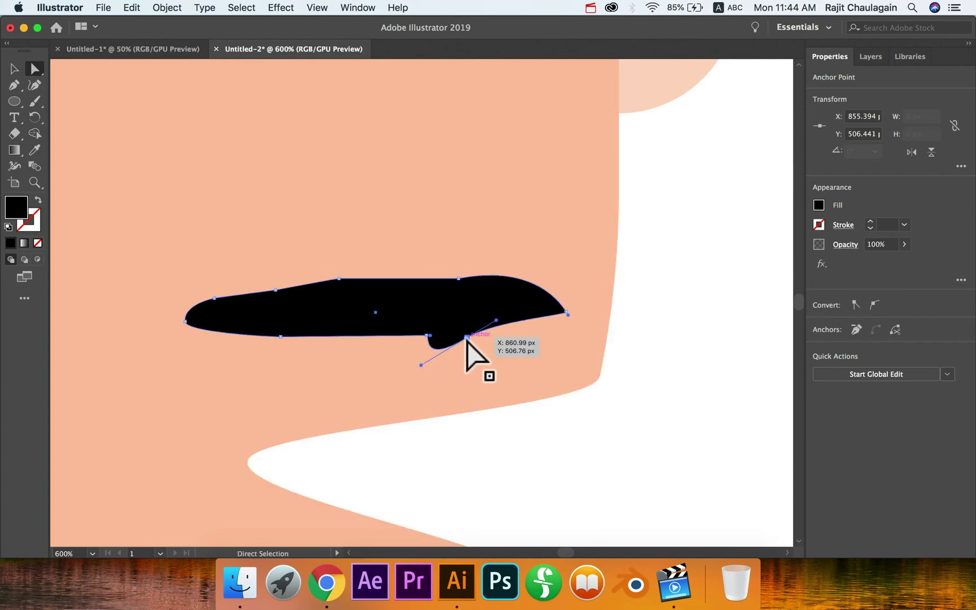
pyautogui.moveTo(474, 341); pyautogui.dragTo(505, 341)
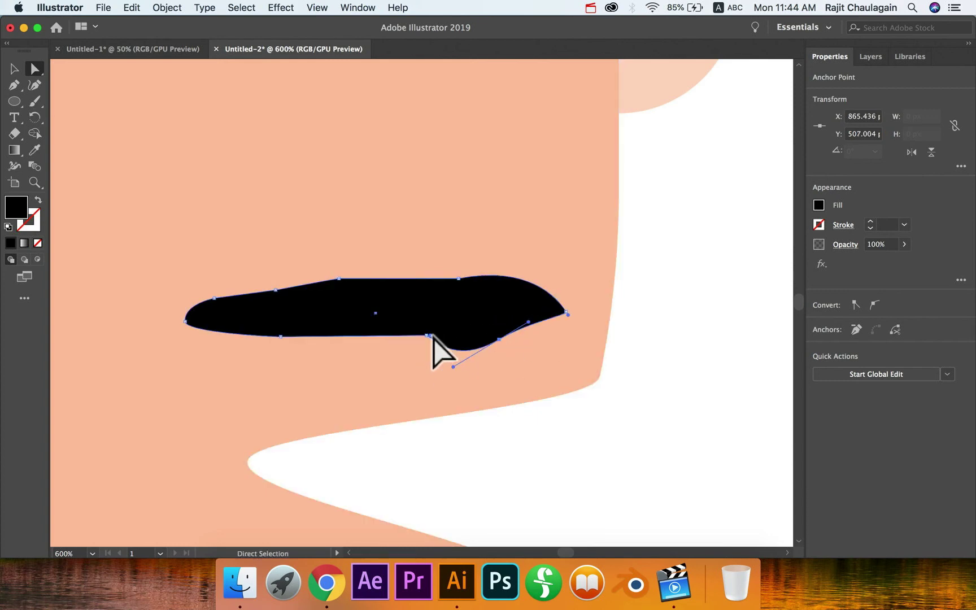
pyautogui.moveTo(425, 335); pyautogui.dragTo(382, 349)
pyautogui.moveTo(281, 337); pyautogui.dragTo(286, 350)
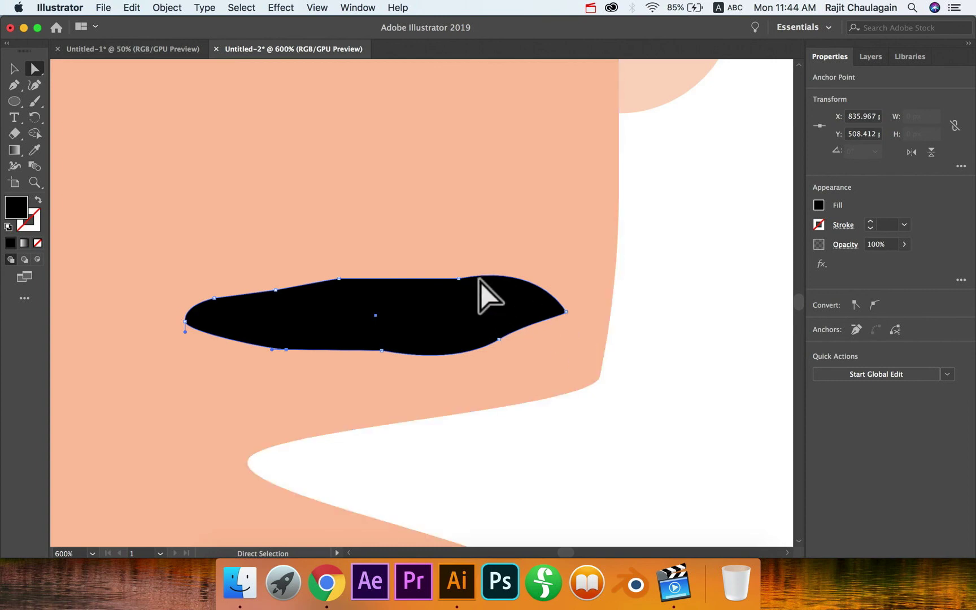
# Lower the front anchor point on the moustache's upper edge to form a dip, and tilt its handle for a rounded hump.
pyautogui.click(457, 278)
pyautogui.moveTo(456, 279); pyautogui.dragTo(442, 299)
pyautogui.moveTo(512, 285); pyautogui.dragTo(523, 263)
pyautogui.press('z')
pyautogui.press('super+z')
pyautogui.click(482, 314)
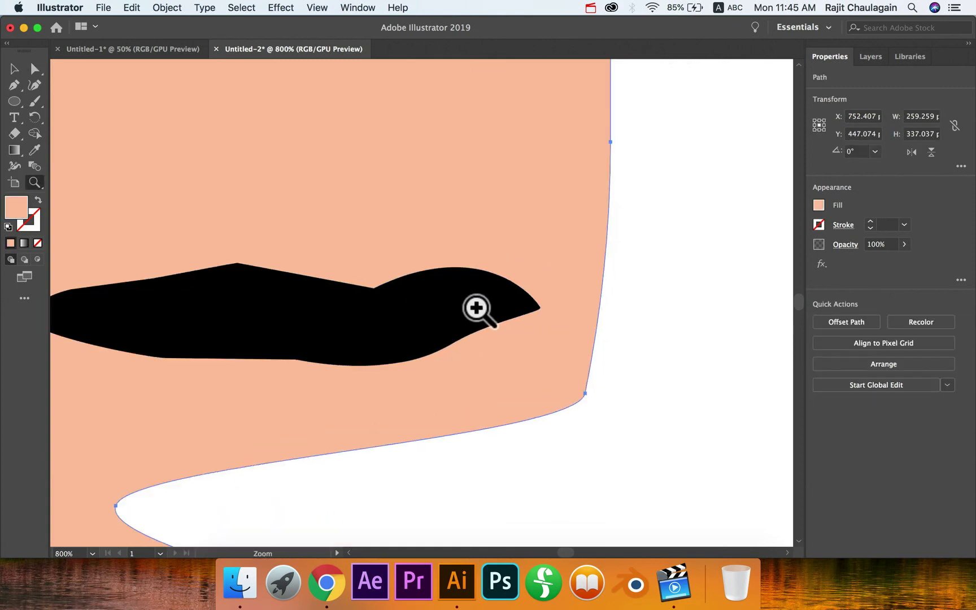
# Review the finished moustache shape against the whole face.
pyautogui.press('v')
pyautogui.click(435, 299)
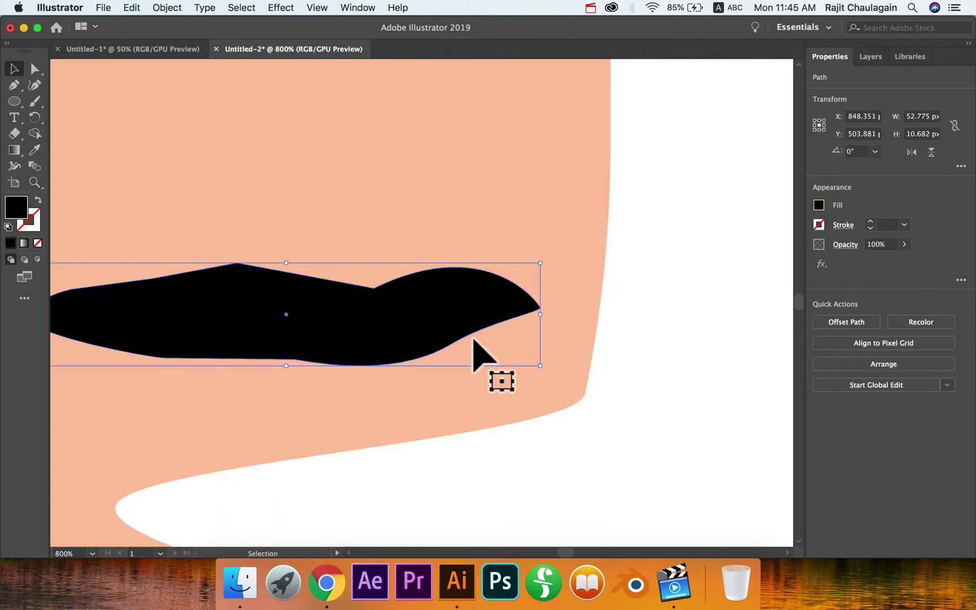
pyautogui.moveTo(438, 361); pyautogui.dragTo(567, 334)
pyautogui.press('a')
pyautogui.press('super+0')
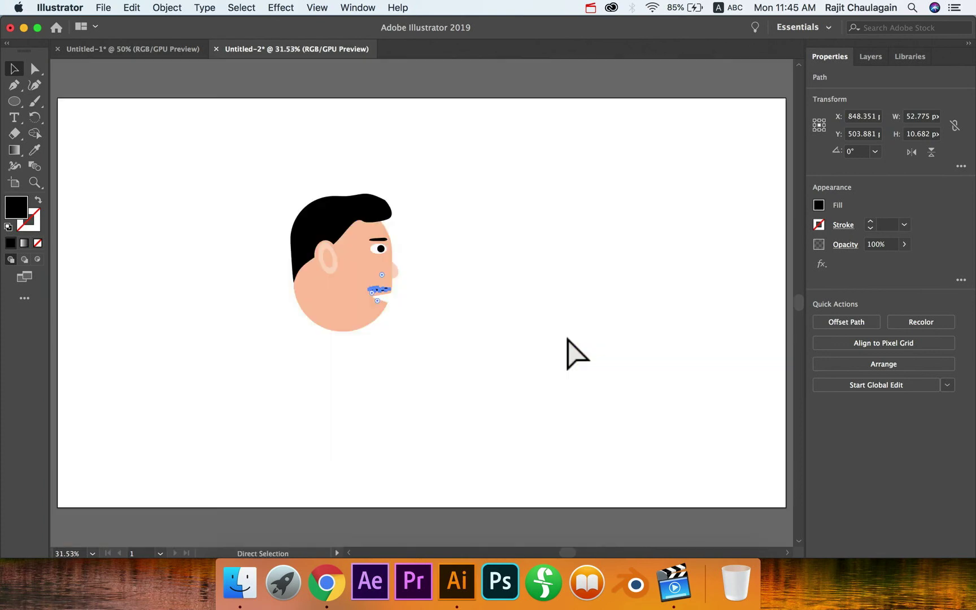
pyautogui.click(456, 318)
pyautogui.moveTo(431, 347); pyautogui.dragTo(502, 384)
pyautogui.press('super+equal')
pyautogui.press('super+equal')
pyautogui.press('super+equal')
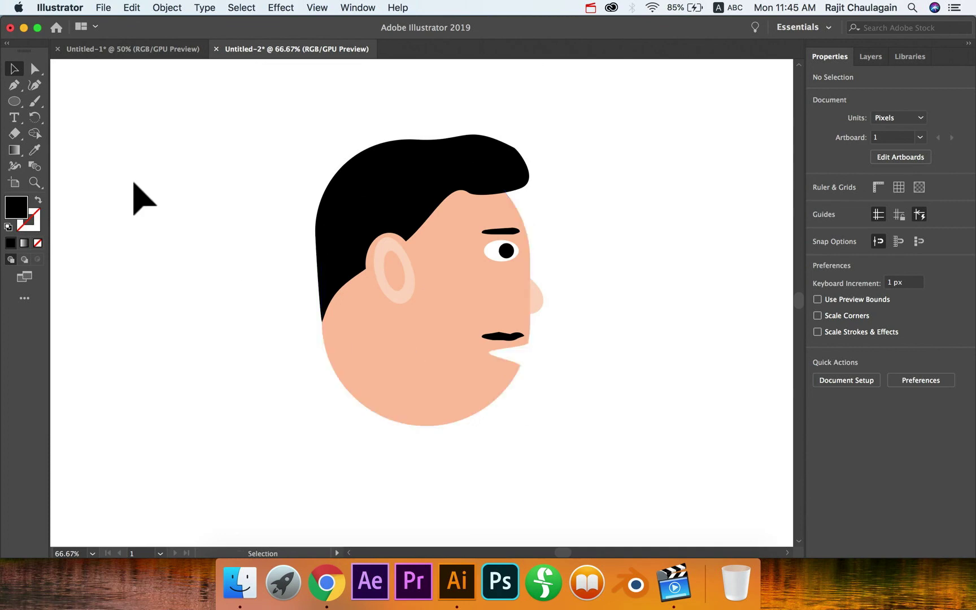
# Draw a black ellipse about 242 × 195 px in front of the chin and place a copy slightly above it.
pyautogui.moveTo(17, 104); pyautogui.dragTo(89, 115)
pyautogui.moveTo(552, 321); pyautogui.dragTo(747, 478)
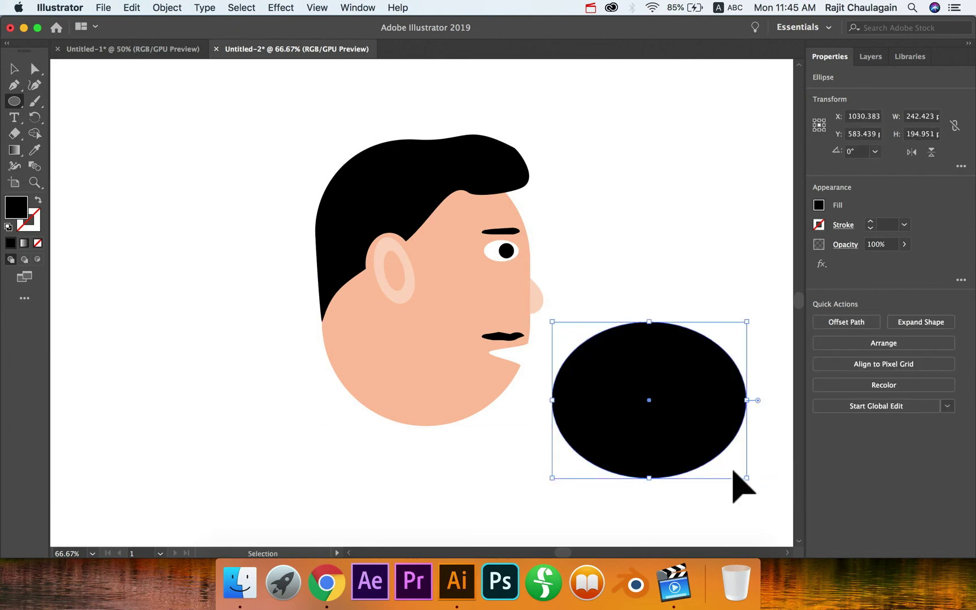
pyautogui.press('v')
pyautogui.moveTo(686, 446); pyautogui.dragTo(682, 411)
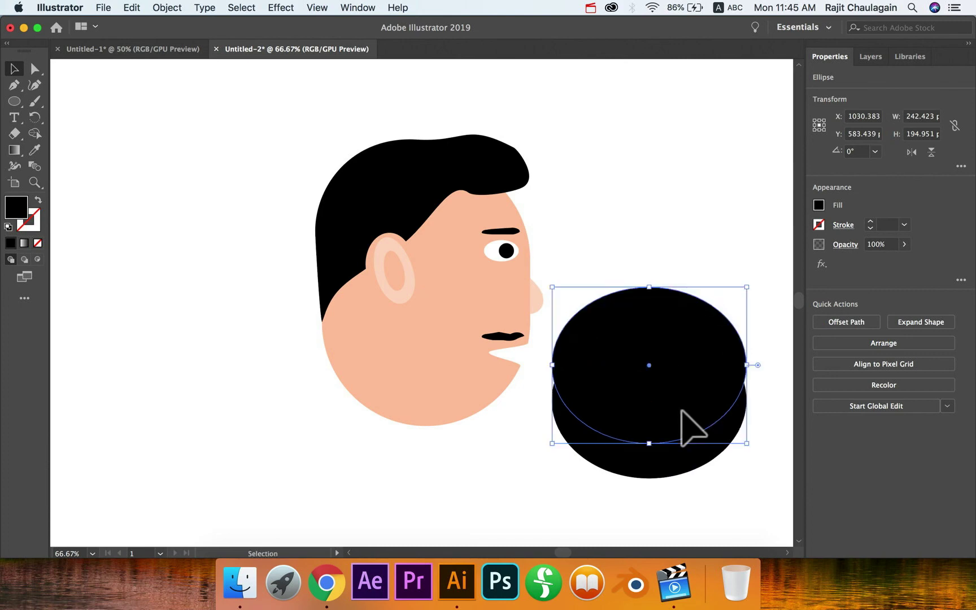
# Subtract the upper ellipse from the lower one to leave a crescent, and move it under the jaw as a beard.
pyautogui.click(678, 469)
pyautogui.keyDown('shift'); pyautogui.click(662, 299); pyautogui.keyUp('shift')
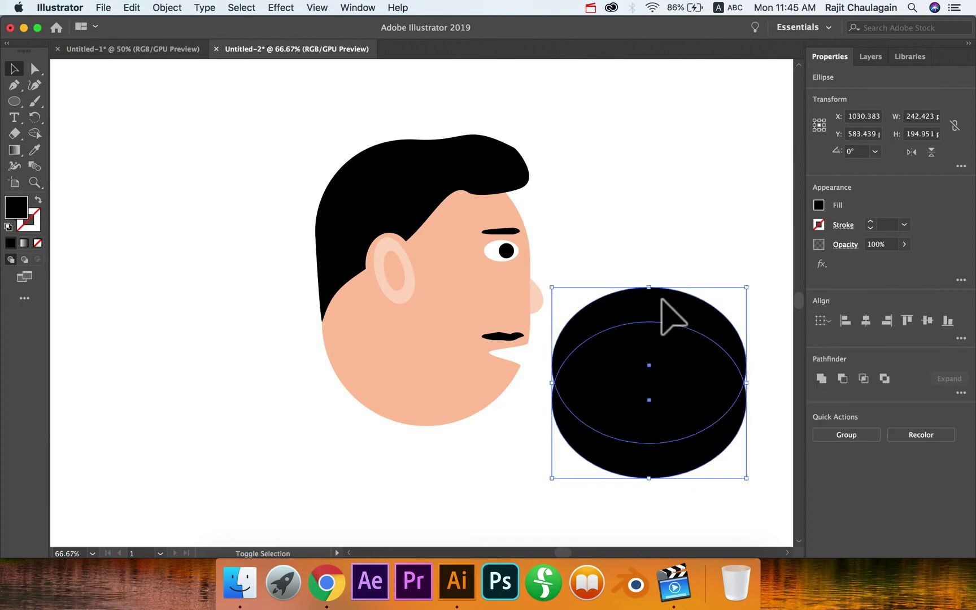
pyautogui.click(843, 378)
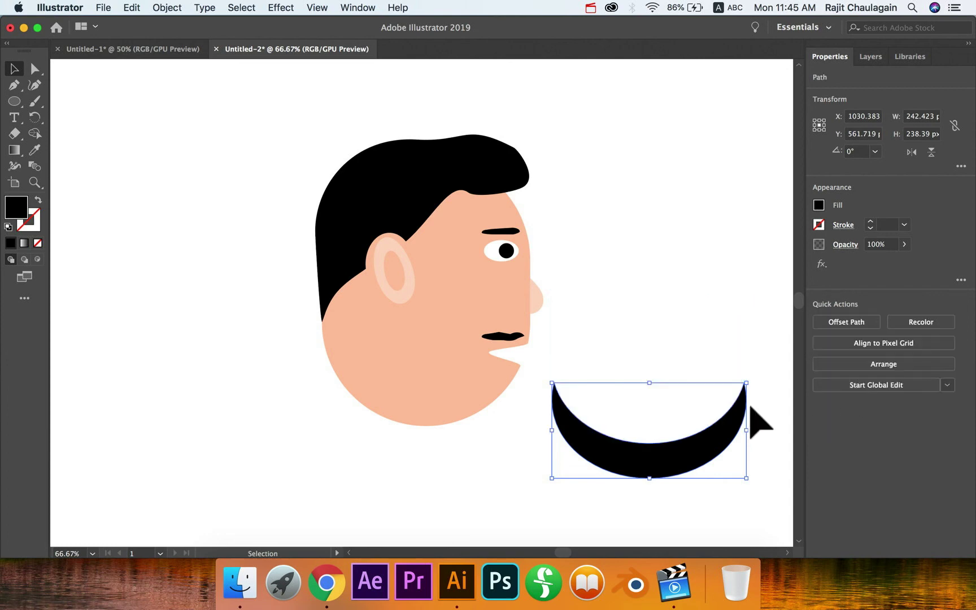
pyautogui.moveTo(699, 458); pyautogui.dragTo(470, 437)
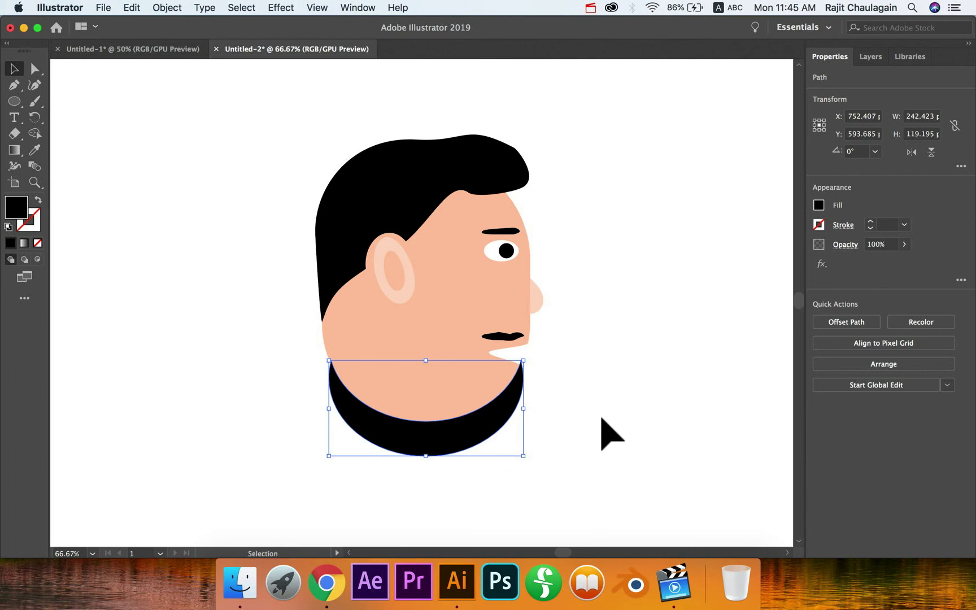
# Move the anchor points at the beard's front end inward and lower the outer one to reshape the beard under the chin.
pyautogui.press('a')
pyautogui.press('super+equal')
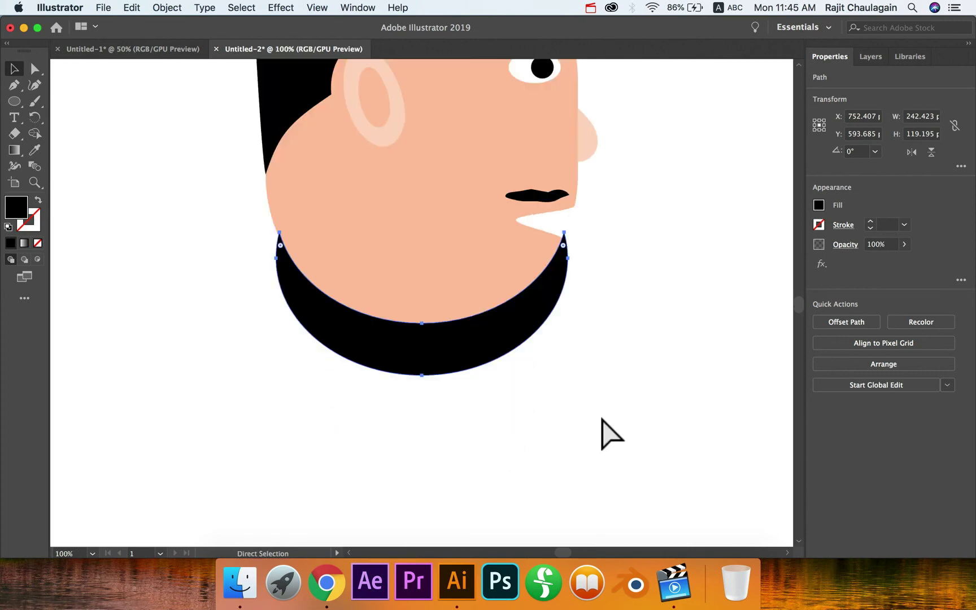
pyautogui.press('super+minus')
pyautogui.press('space')
pyautogui.moveTo(586, 243); pyautogui.dragTo(582, 298)
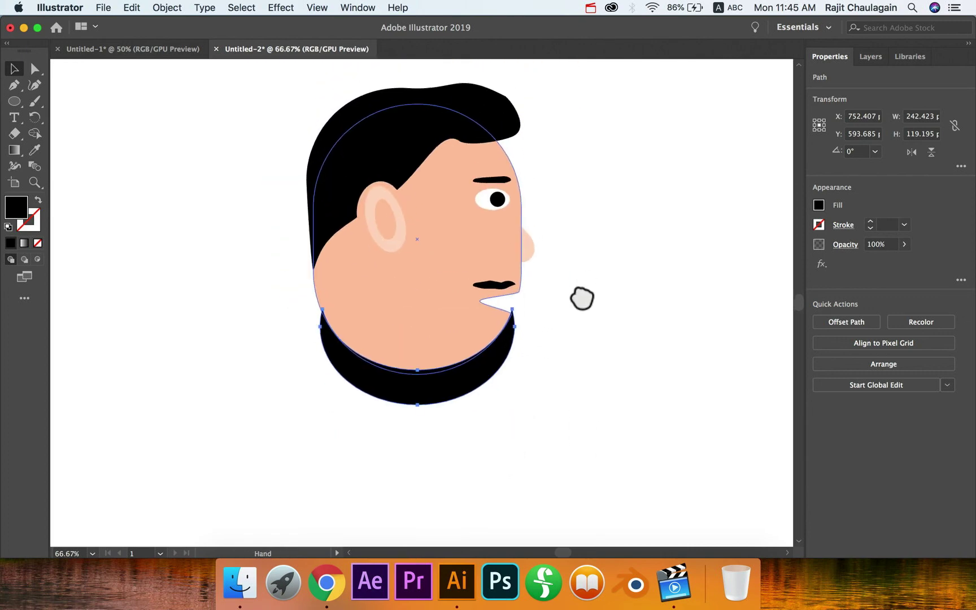
pyautogui.press('v')
pyautogui.press('a')
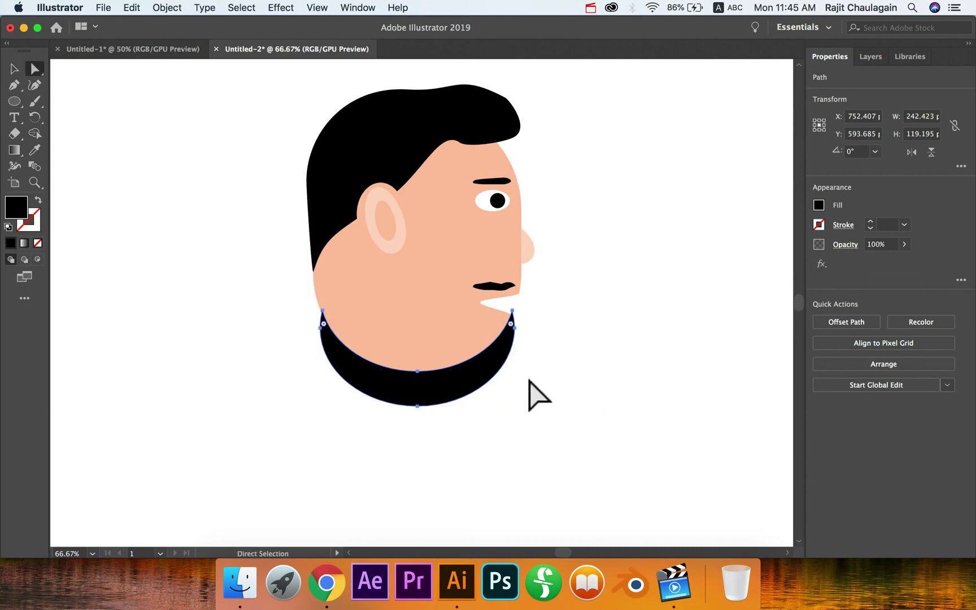
pyautogui.moveTo(513, 320); pyautogui.dragTo(510, 352)
pyautogui.click(506, 324)
pyautogui.click(515, 345)
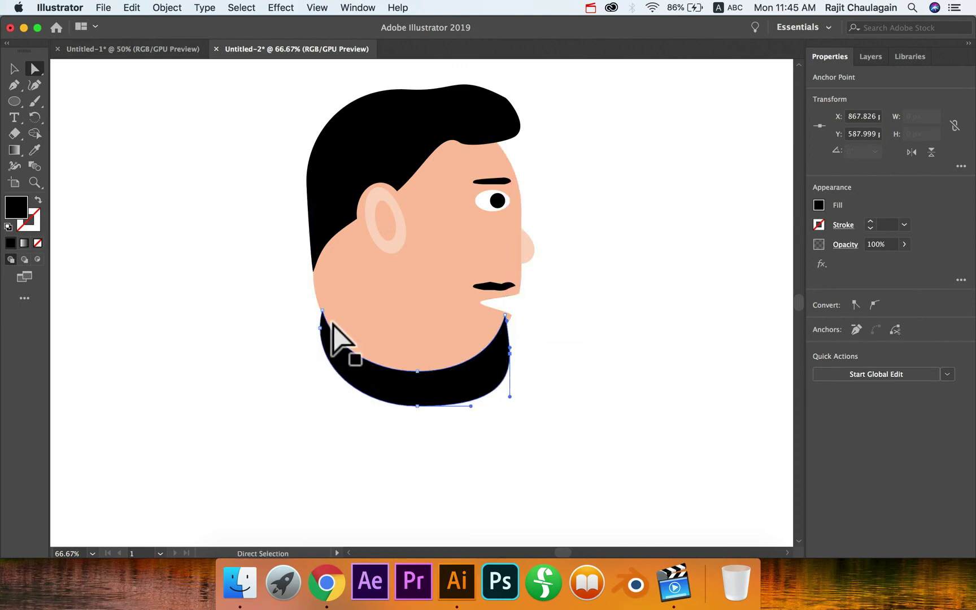
# Raise the middle of the beard's inner edge, and shift its outer back and bottom anchor points toward the front.
pyautogui.moveTo(323, 312); pyautogui.dragTo(429, 349)
pyautogui.moveTo(337, 311); pyautogui.dragTo(322, 309)
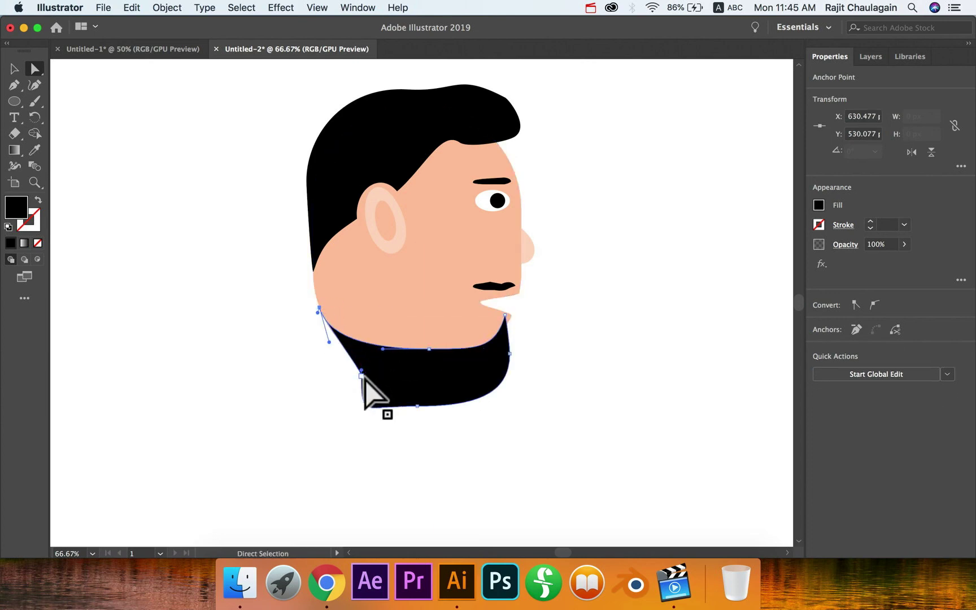
pyautogui.moveTo(362, 376); pyautogui.dragTo(379, 374)
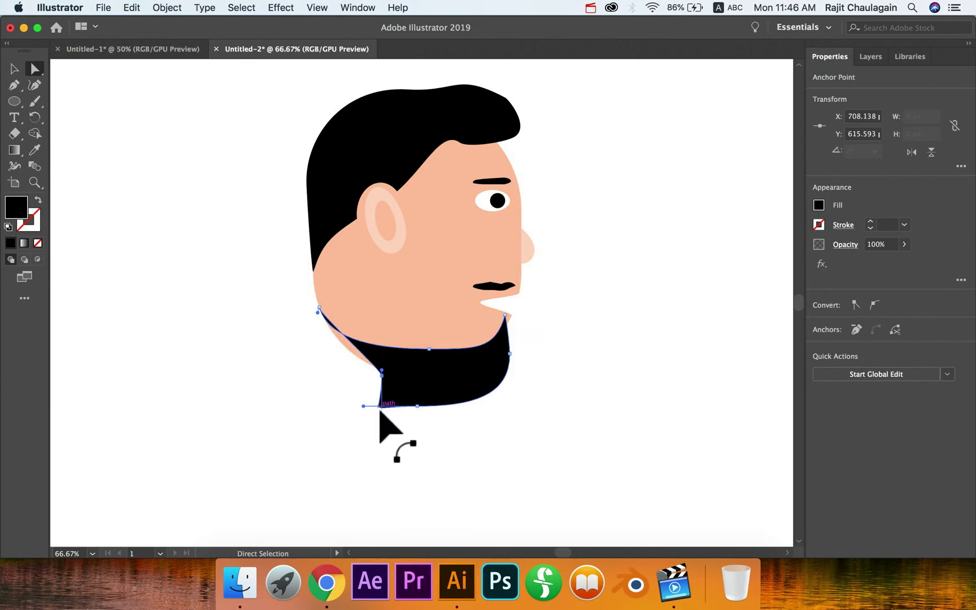
pyautogui.moveTo(417, 412); pyautogui.dragTo(452, 406)
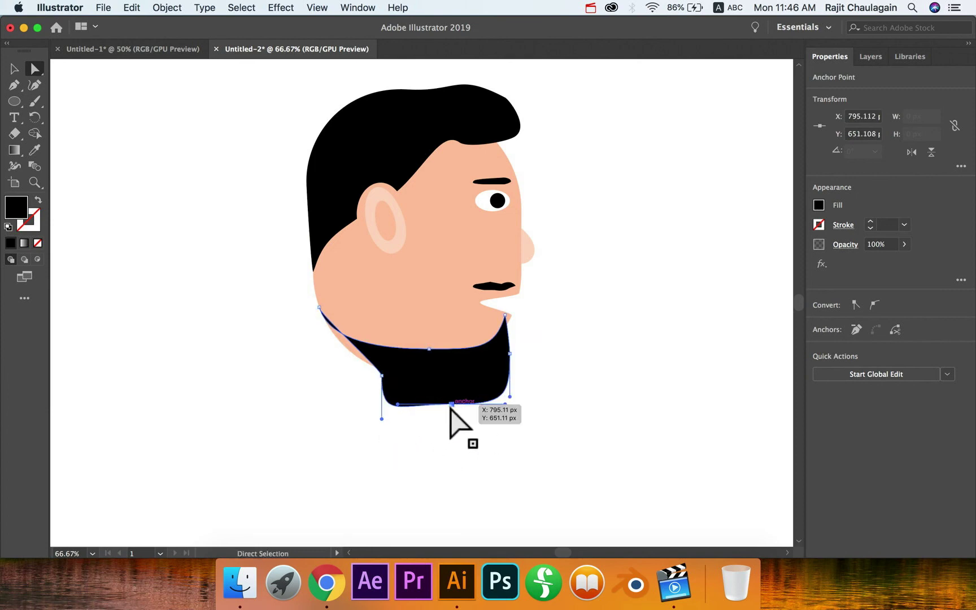
# Delete the beard's bottom anchor point, then move the outer back anchor out to the jaw and angle its handle for a rounded underside.
pyautogui.press('p')
pyautogui.click(451, 405)
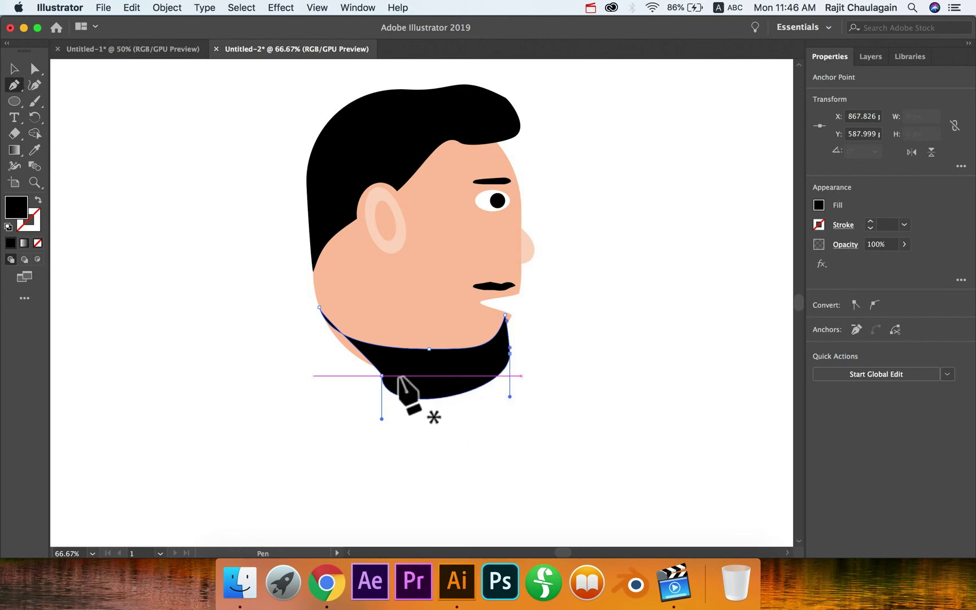
pyautogui.press('a')
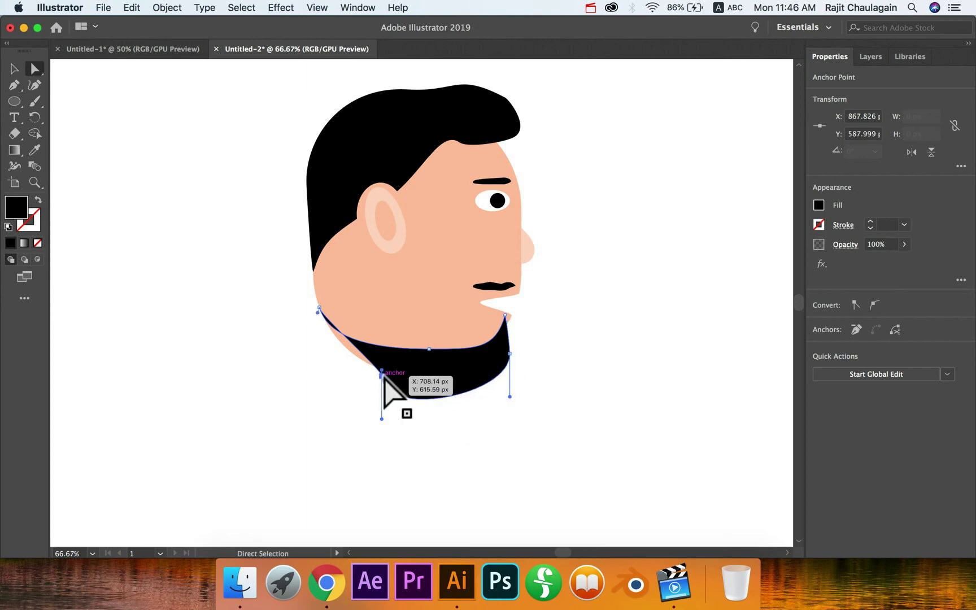
pyautogui.moveTo(382, 376); pyautogui.dragTo(346, 371)
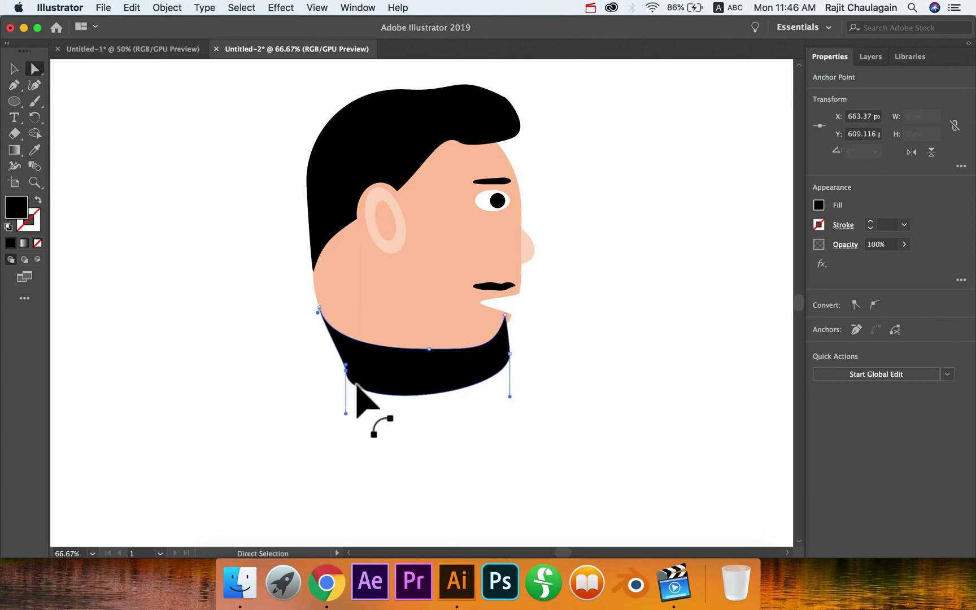
pyautogui.moveTo(346, 414); pyautogui.dragTo(381, 416)
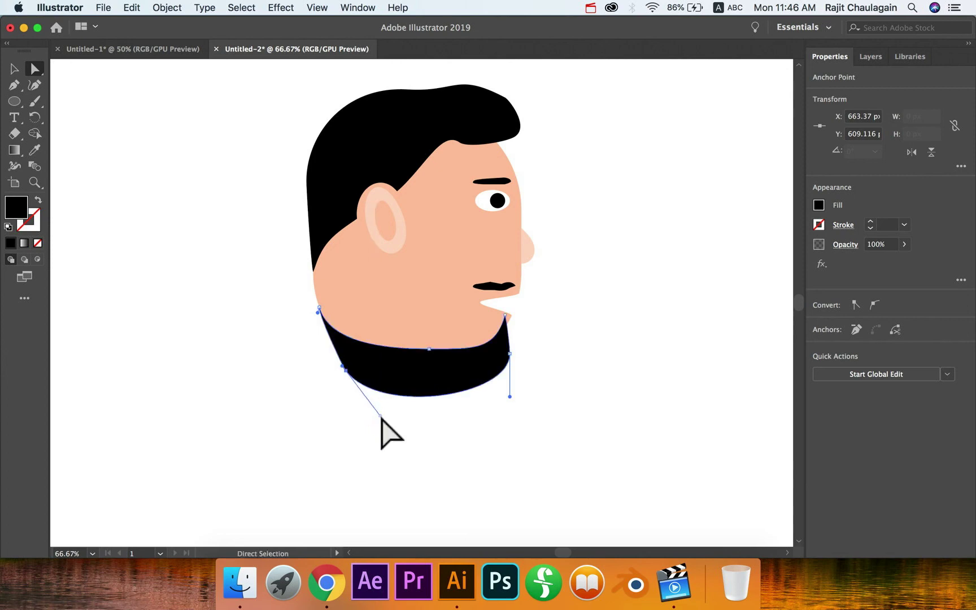
# Angle the handle of the beard's lower front anchor point and move that point down and inward to match the back side.
pyautogui.click(510, 354)
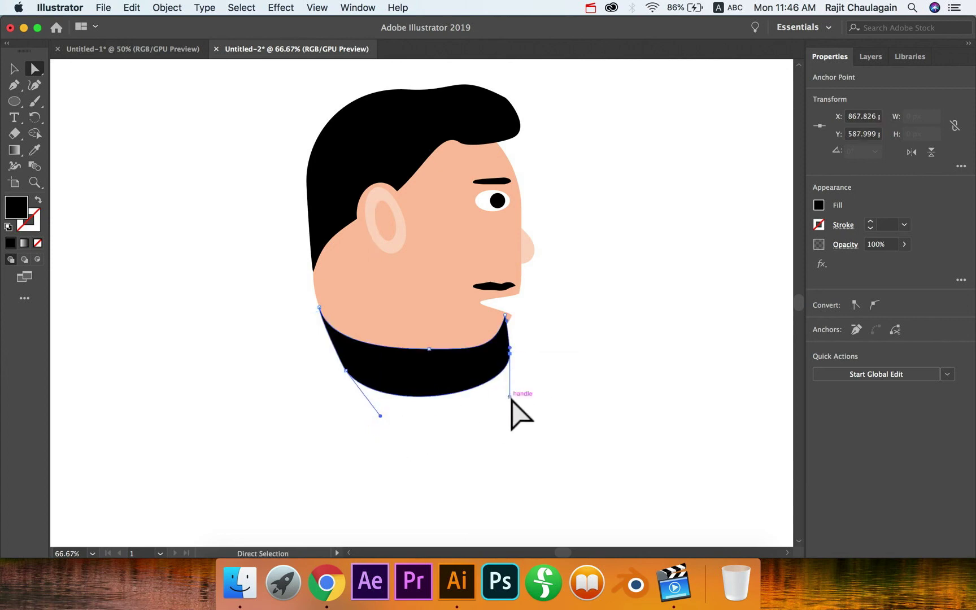
pyautogui.moveTo(509, 397); pyautogui.dragTo(475, 397)
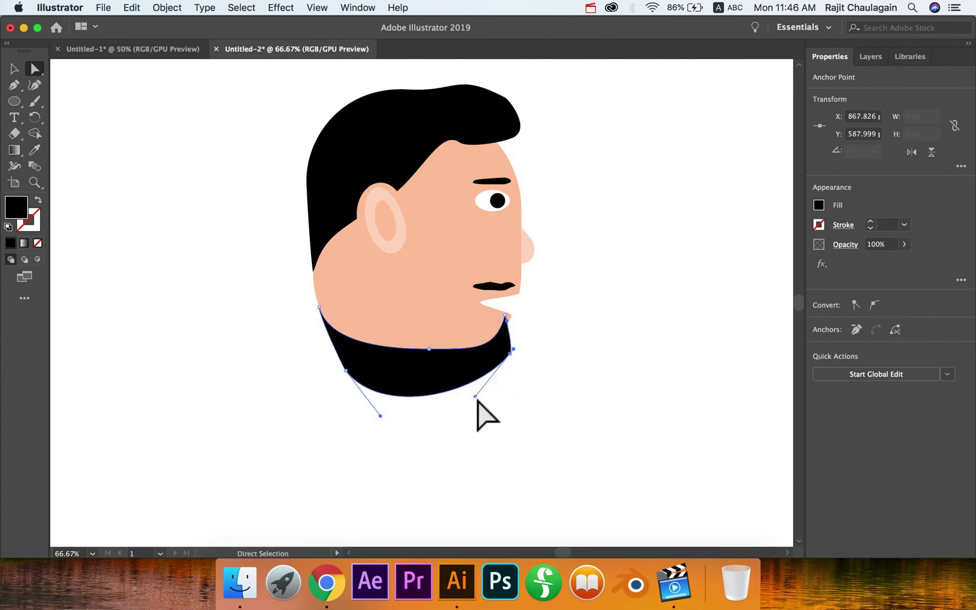
pyautogui.moveTo(505, 357); pyautogui.dragTo(502, 382)
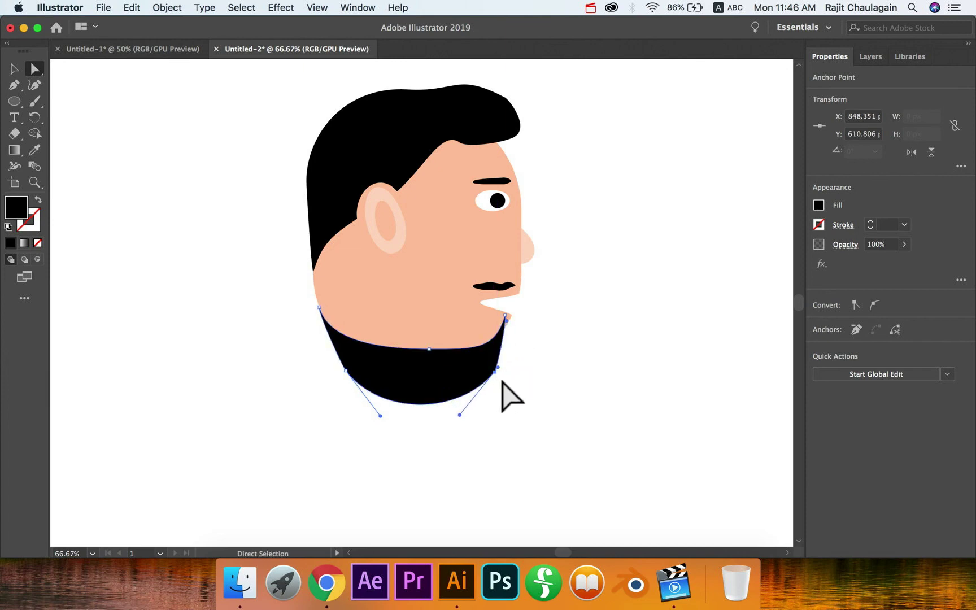
# Separate the anchor points at the beard's front tip, placing one on the inner edge and the outer one against the chin.
pyautogui.click(506, 315)
pyautogui.moveTo(505, 316); pyautogui.dragTo(508, 321)
pyautogui.press('super+equal')
pyautogui.press('super+equal')
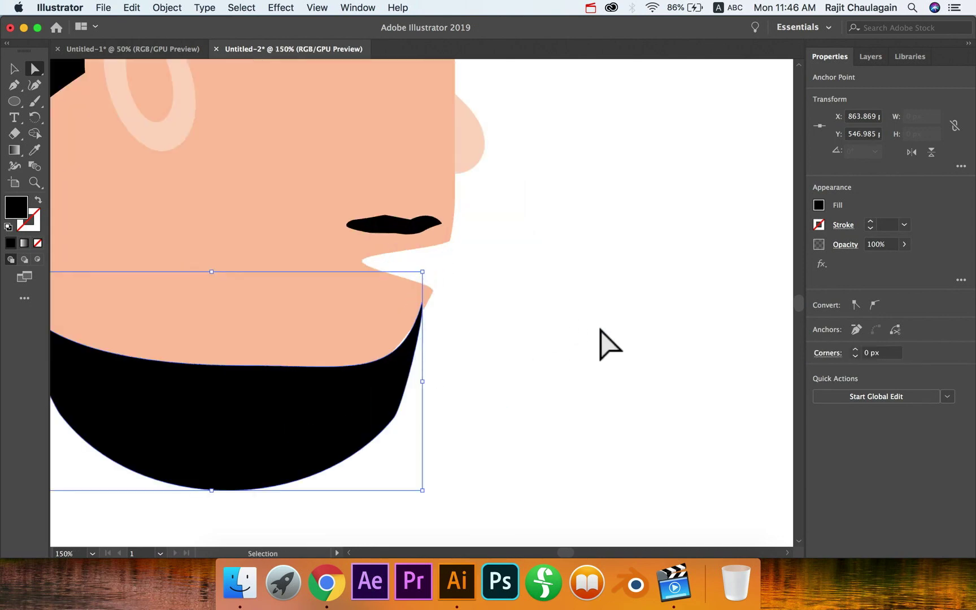
pyautogui.moveTo(421, 315); pyautogui.dragTo(399, 321)
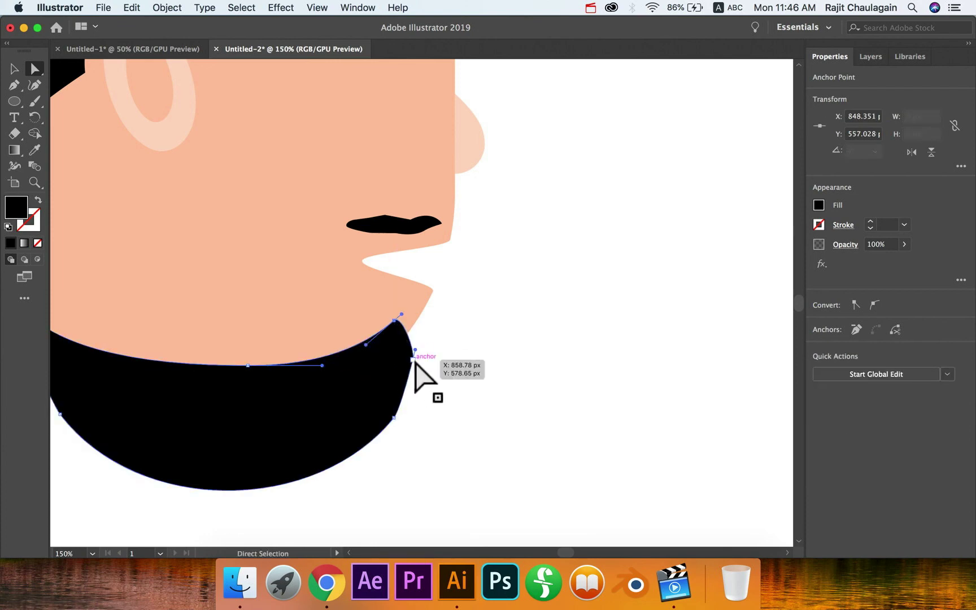
pyautogui.moveTo(416, 362); pyautogui.dragTo(431, 312)
# Move the beard's lower front anchor point slightly inward to slim the front of the beard, and deselect it.
pyautogui.click(394, 418)
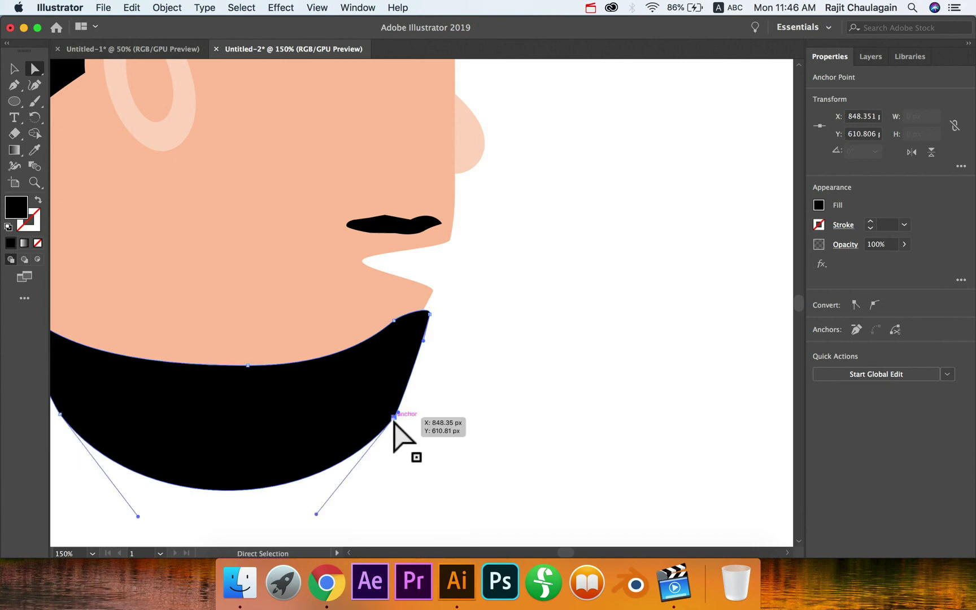
pyautogui.moveTo(393, 418); pyautogui.dragTo(377, 414)
pyautogui.click(518, 414)
pyautogui.press('super+minus')
pyautogui.press('super+minus')
pyautogui.press('super+minus')
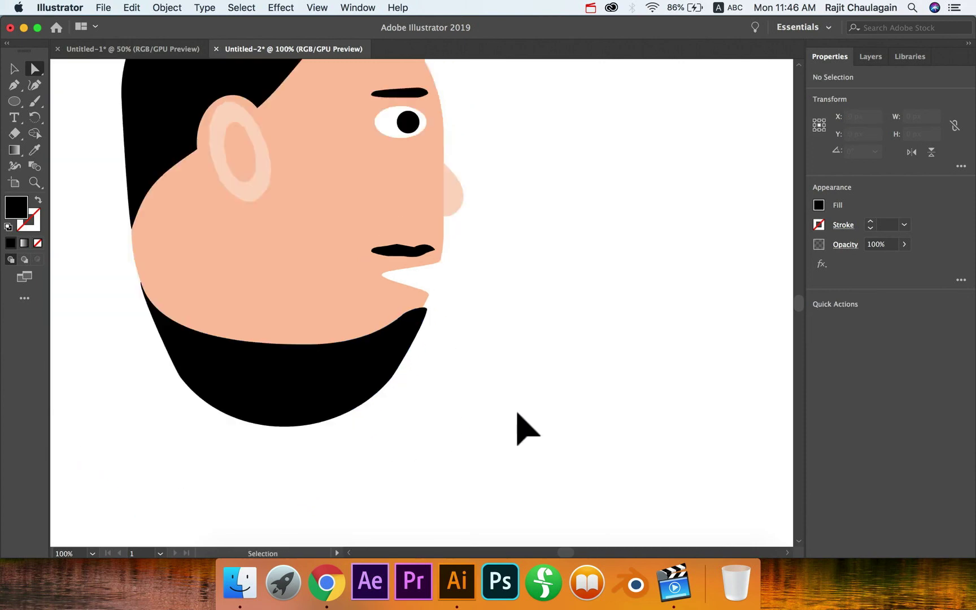
pyautogui.press('space')
pyautogui.moveTo(443, 320); pyautogui.dragTo(477, 361)
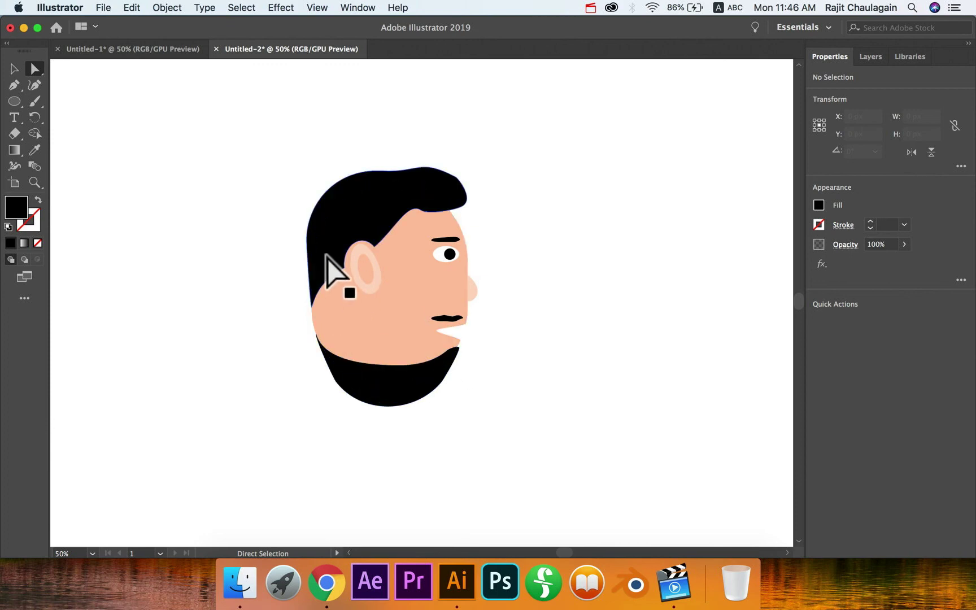
# Extend the beard's back tip up into the hair, adding an anchor point on the outer back edge and moving it outward over the jaw.
pyautogui.click(357, 377)
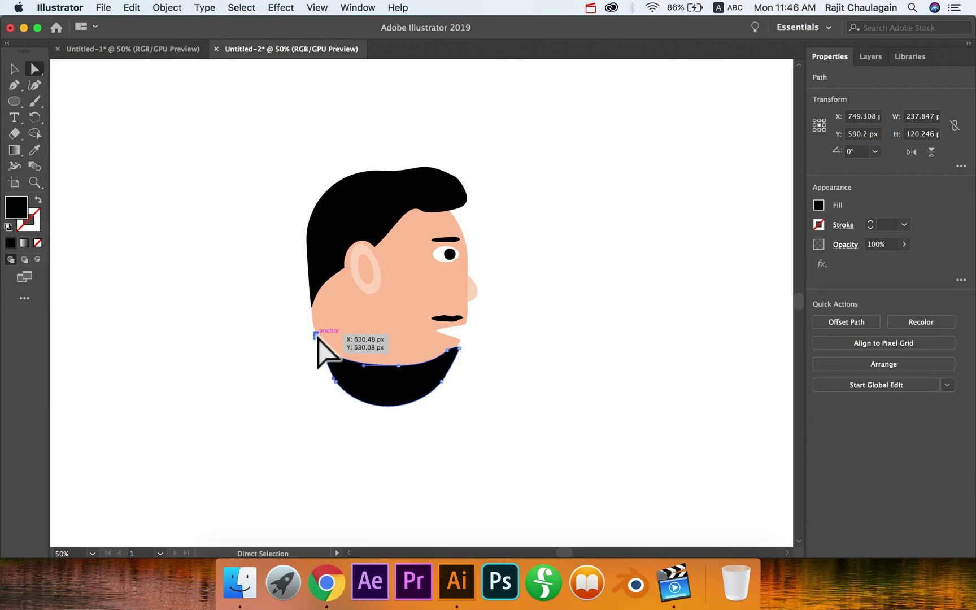
pyautogui.moveTo(315, 336); pyautogui.dragTo(314, 302)
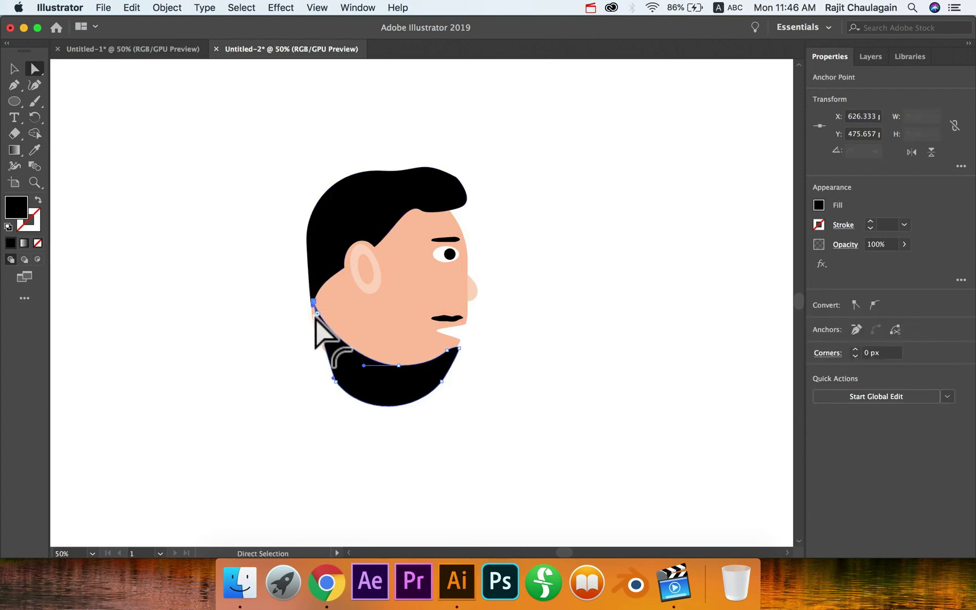
pyautogui.press('p')
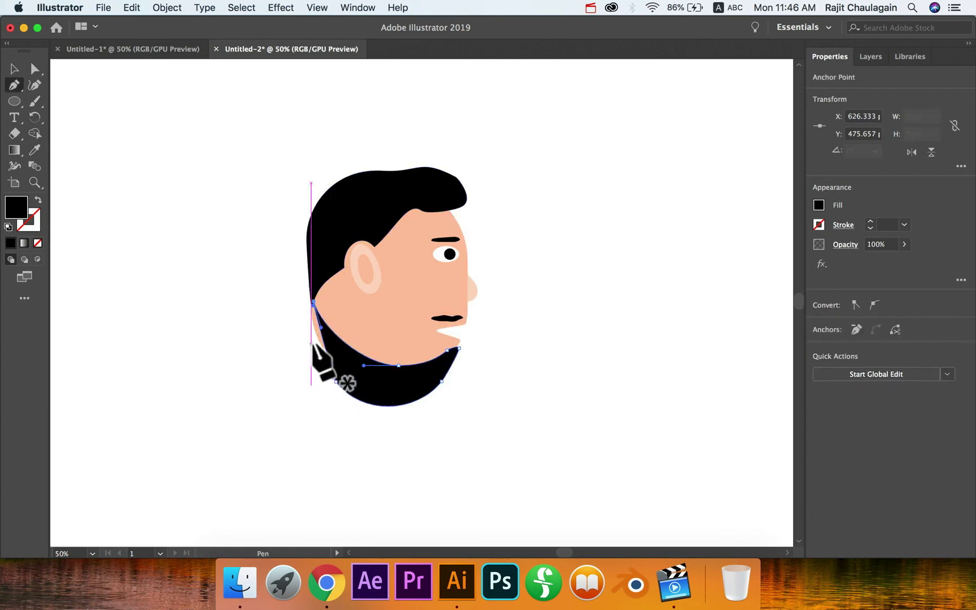
pyautogui.click(323, 340)
pyautogui.press('a')
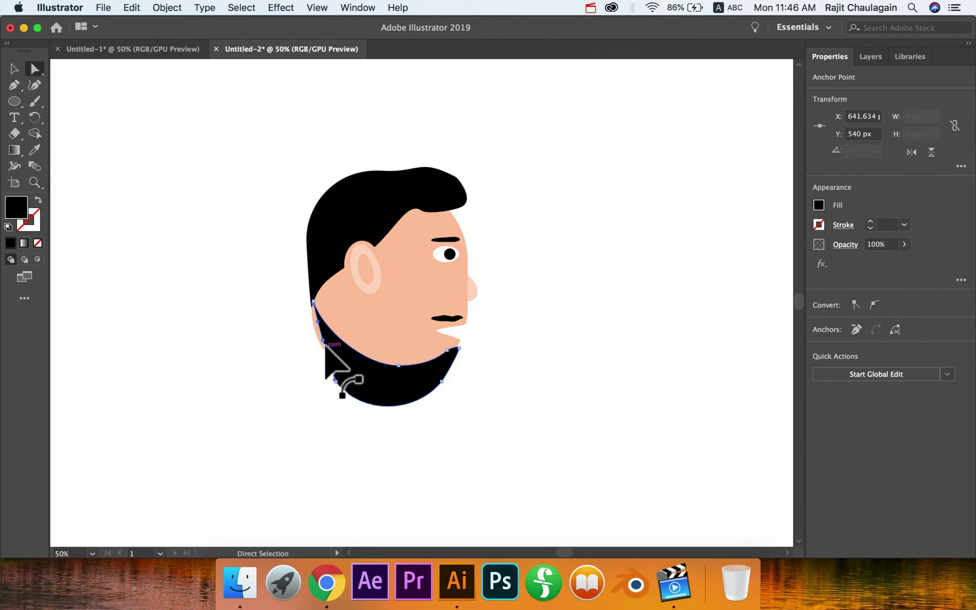
pyautogui.click(323, 341)
pyautogui.moveTo(323, 341); pyautogui.dragTo(314, 292)
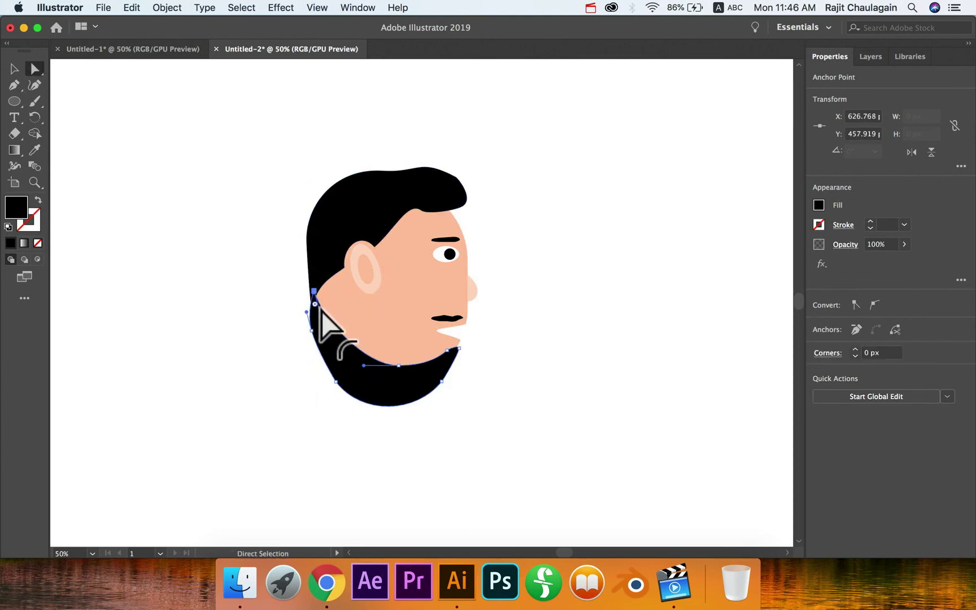
pyautogui.click(252, 312)
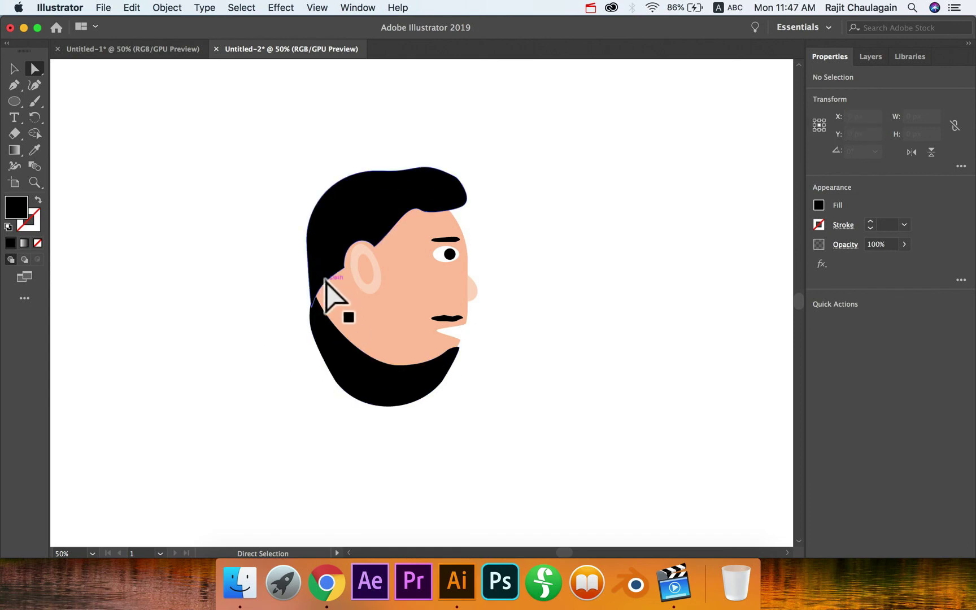
# Lower the hair's bottom back anchor point into the beard to form a sideburn behind the cheek.
pyautogui.click(325, 263)
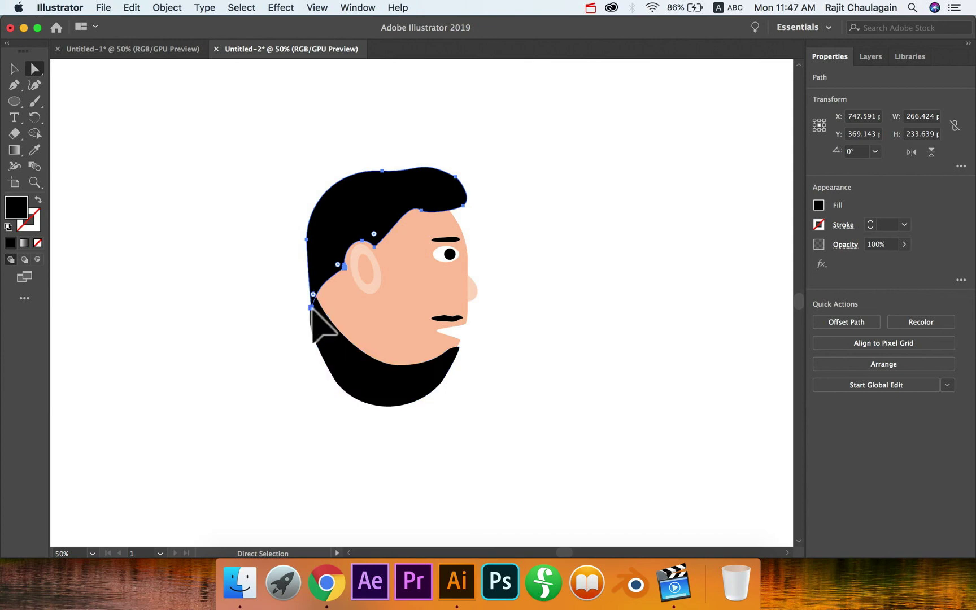
pyautogui.moveTo(313, 311); pyautogui.dragTo(319, 340)
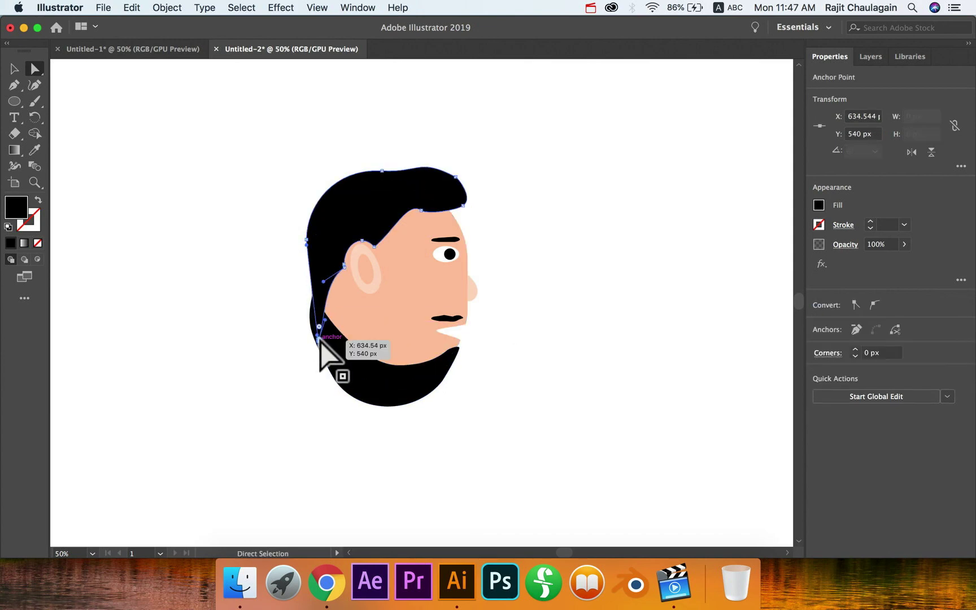
pyautogui.click(268, 361)
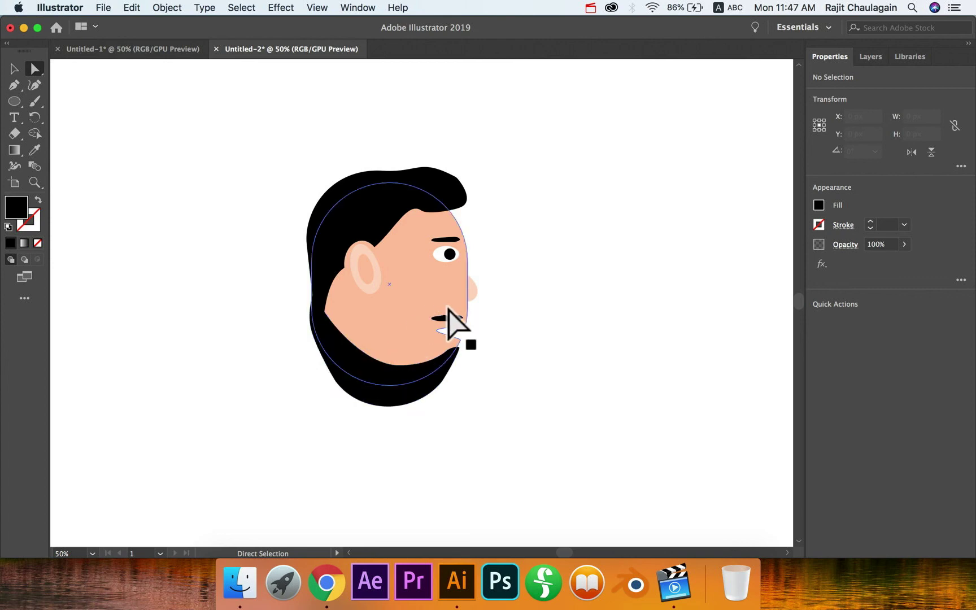
# Add anchor points on both sides of the middle point of the beard's inner edge, and pull the middle point up to the moustache's back end.
pyautogui.click(407, 366)
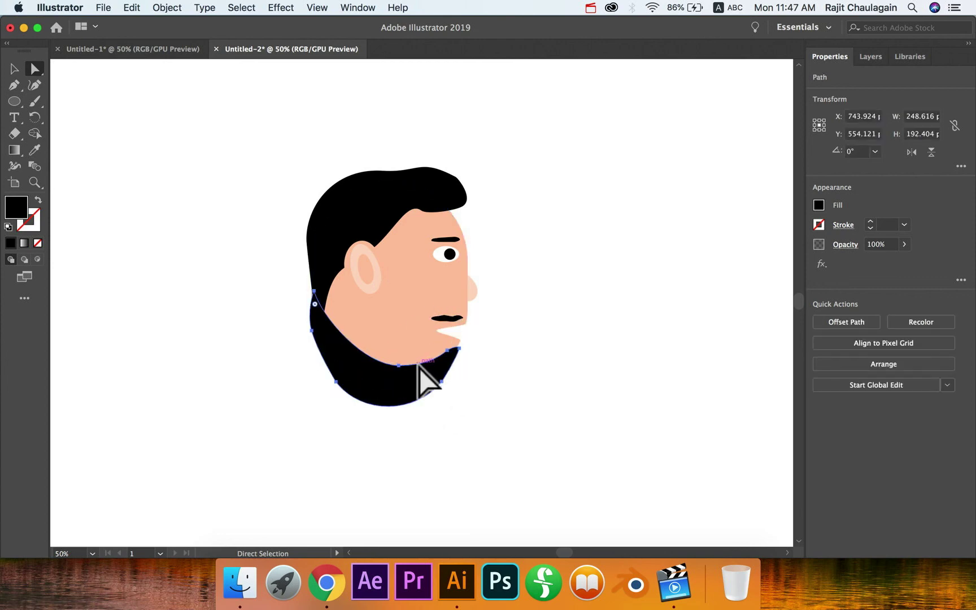
pyautogui.press('p')
pyautogui.click(413, 365)
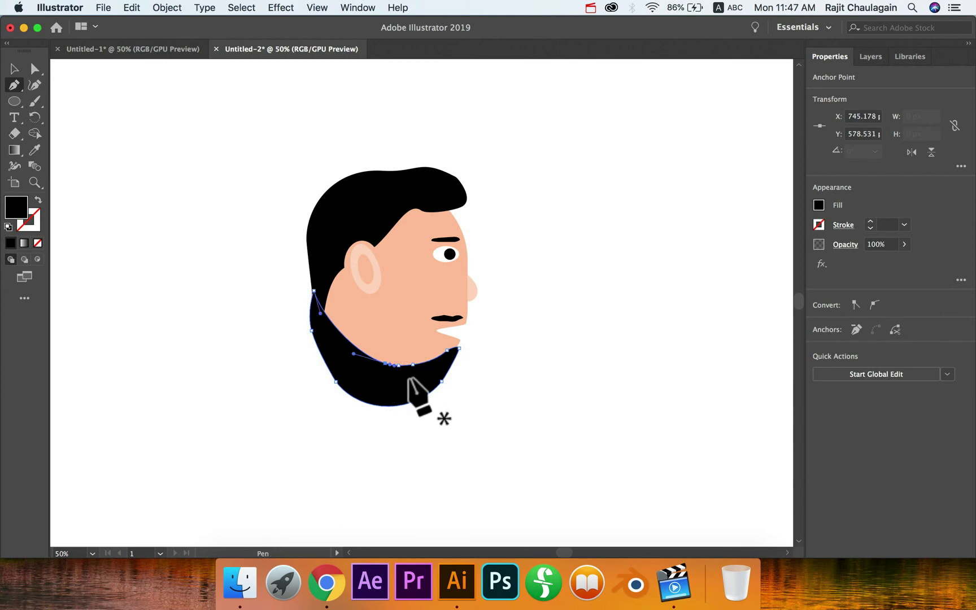
pyautogui.press('a')
pyautogui.moveTo(400, 366); pyautogui.dragTo(432, 320)
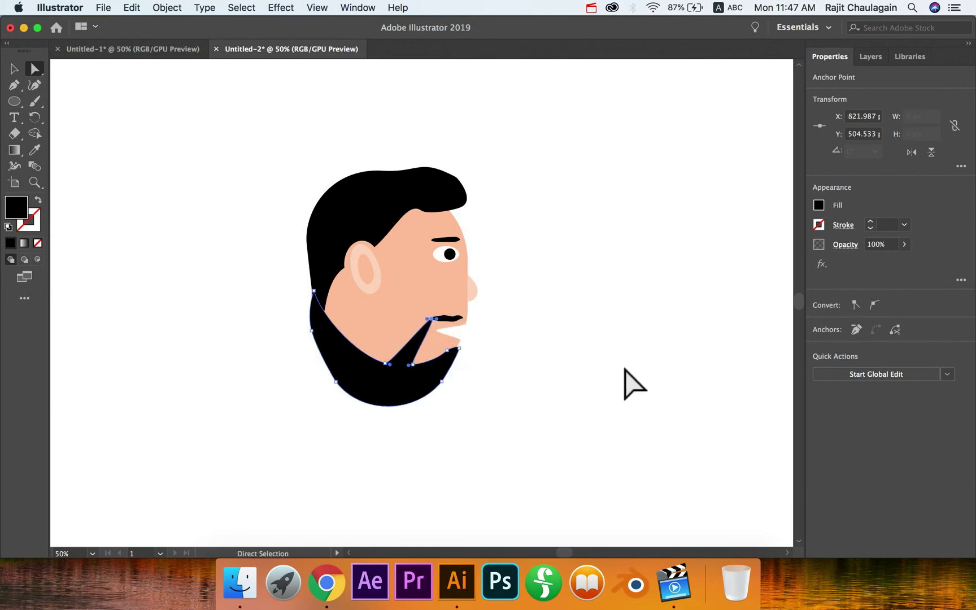
pyautogui.click(624, 368)
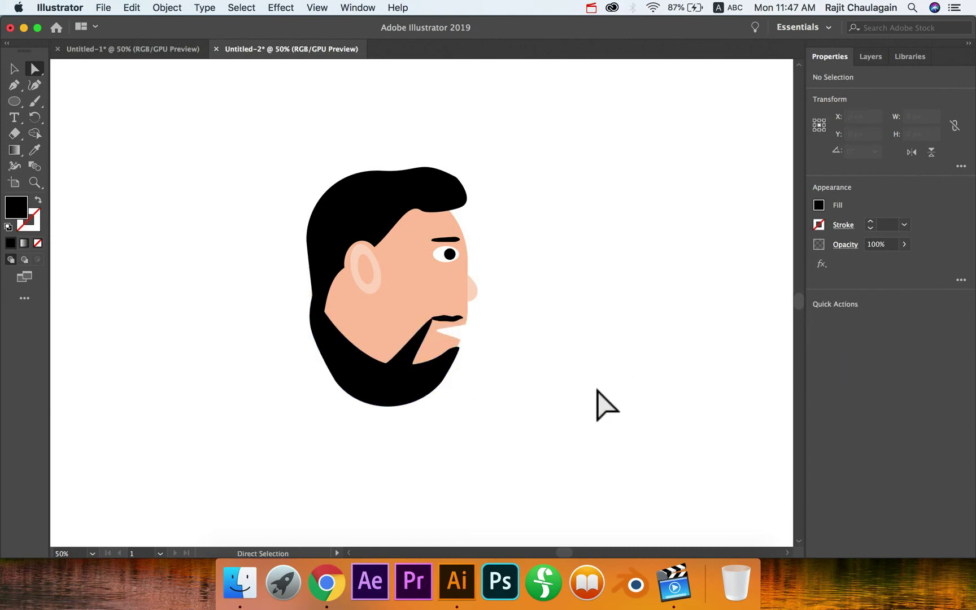
# Add an anchor point midway on the front edge of the beard strip below the moustache, and move it back toward the cheek.
pyautogui.click(416, 351)
pyautogui.press('super+equal')
pyautogui.press('super+equal')
pyautogui.press('super+equal')
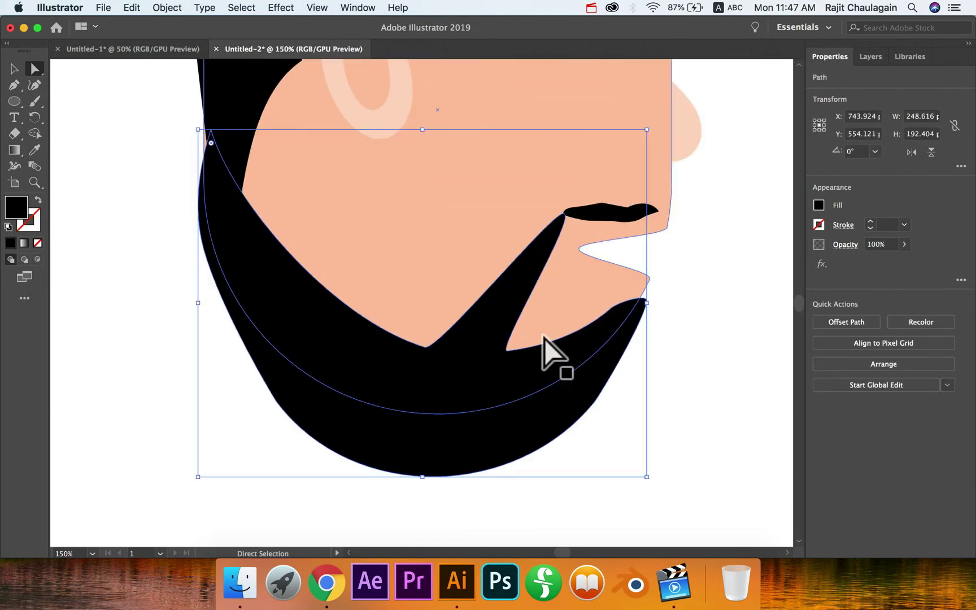
pyautogui.press('p')
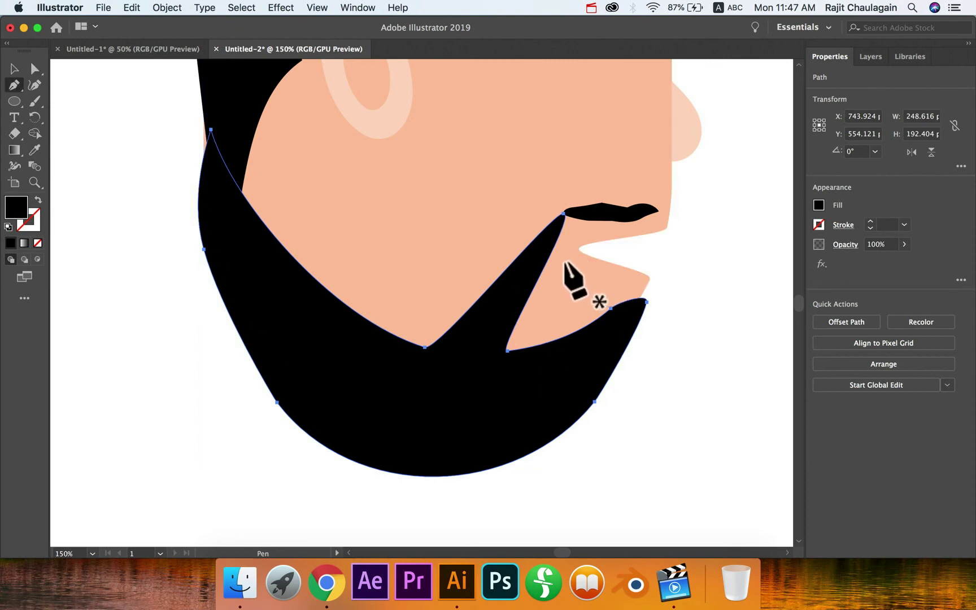
pyautogui.click(549, 258)
pyautogui.press('a')
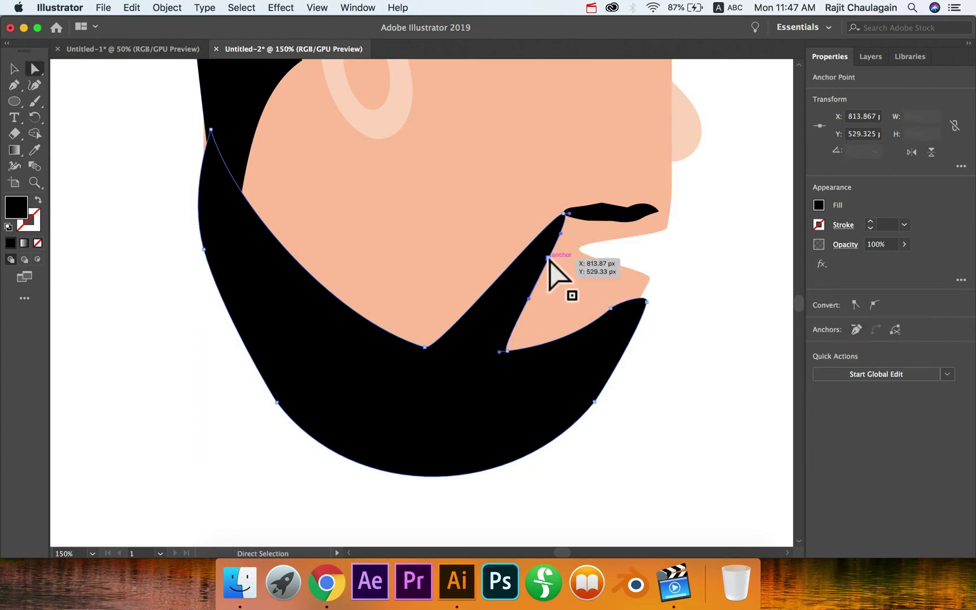
pyautogui.moveTo(549, 258); pyautogui.dragTo(522, 249)
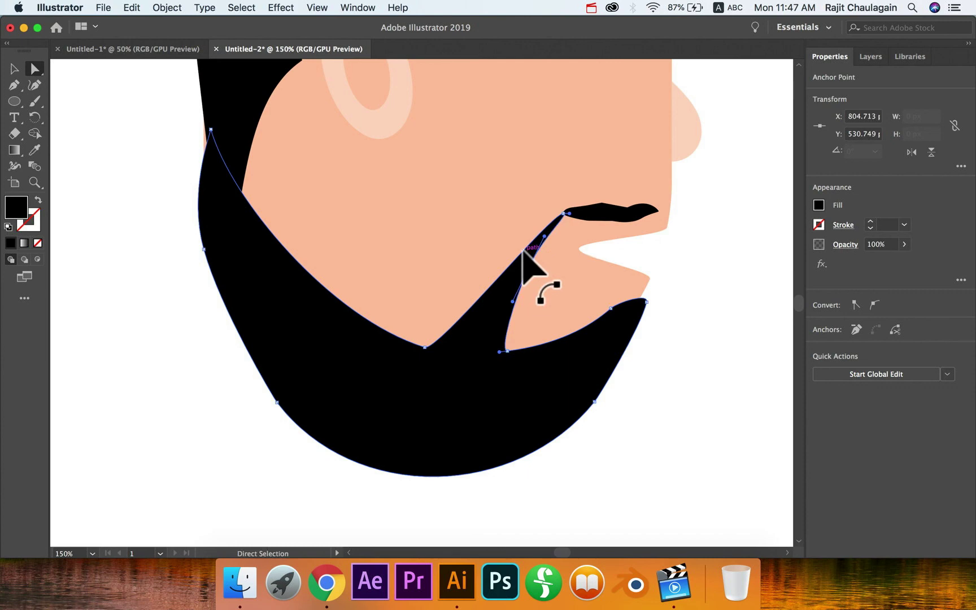
# Add an anchor point midway on the back edge of the moustache strip and move it up and back to curve the strip.
pyautogui.press('p')
pyautogui.click(518, 256)
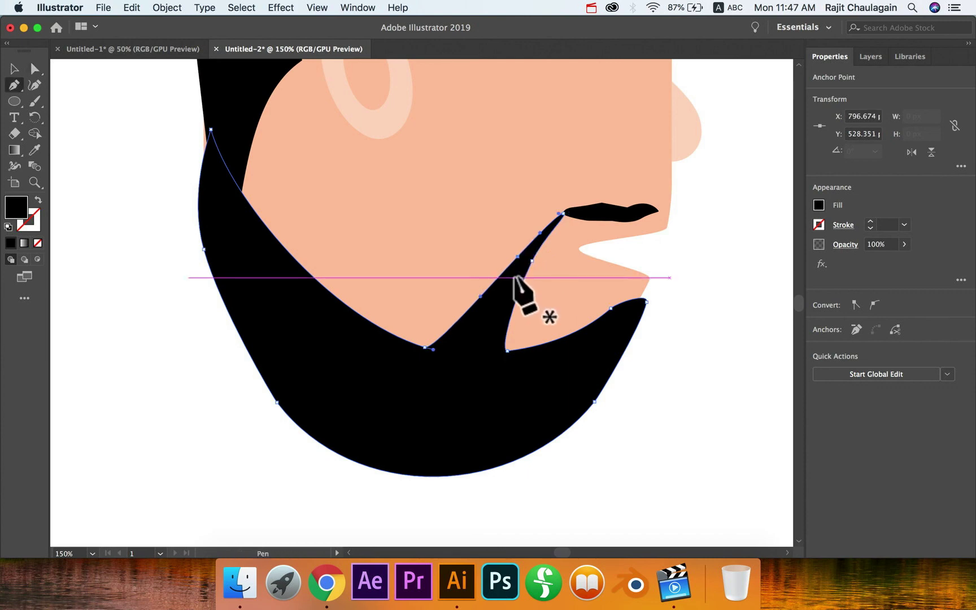
pyautogui.press('a')
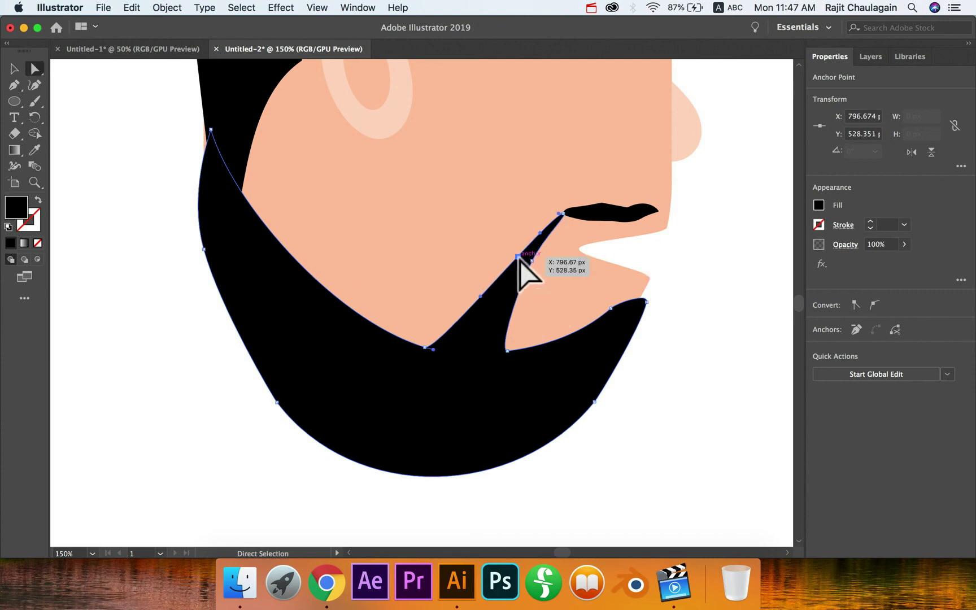
pyautogui.moveTo(517, 257); pyautogui.dragTo(498, 238)
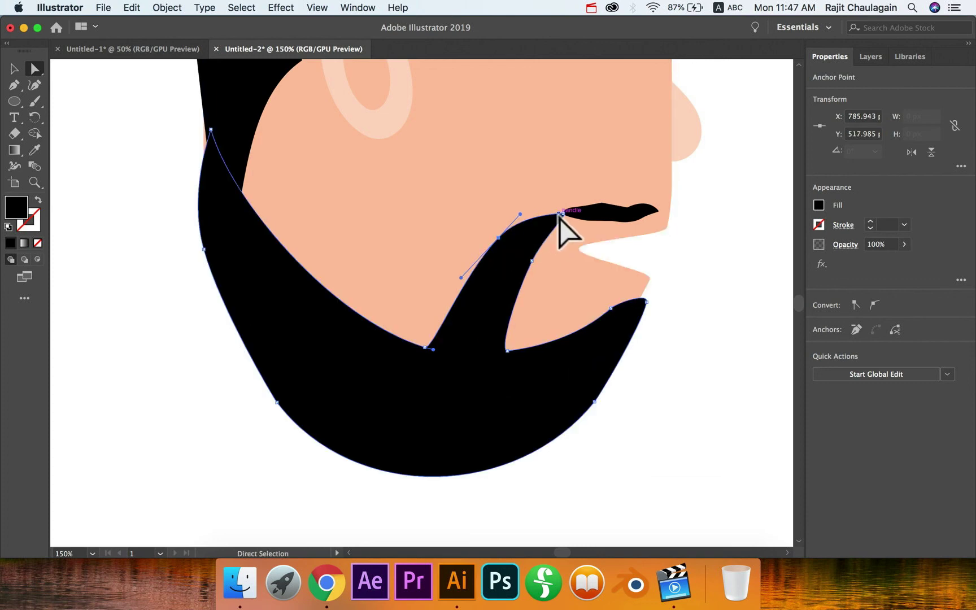
# Move the beard strip's top anchor point forward into the moustache so the two shapes overlap, and deselect the beard.
pyautogui.moveTo(561, 214); pyautogui.dragTo(582, 213)
pyautogui.click(714, 280)
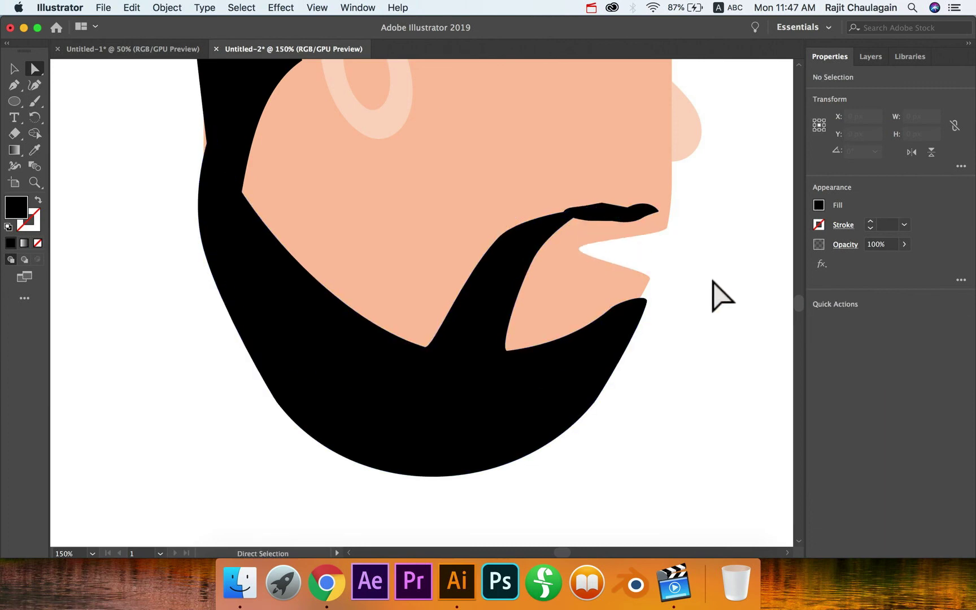
pyautogui.press('super+minus')
pyautogui.press('super+minus')
pyautogui.press('super+minus')
pyautogui.press('space')
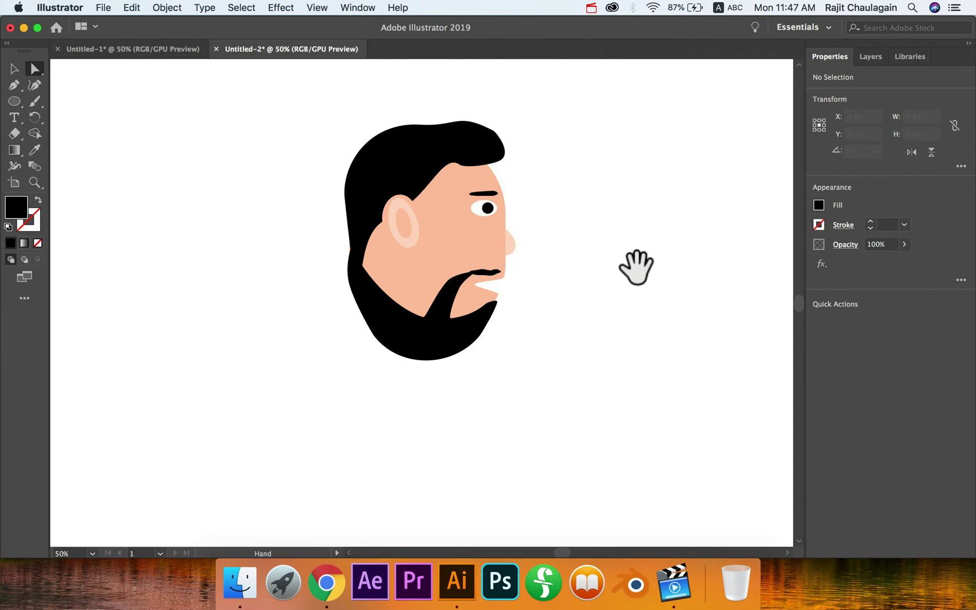
pyautogui.moveTo(637, 267); pyautogui.dragTo(604, 328)
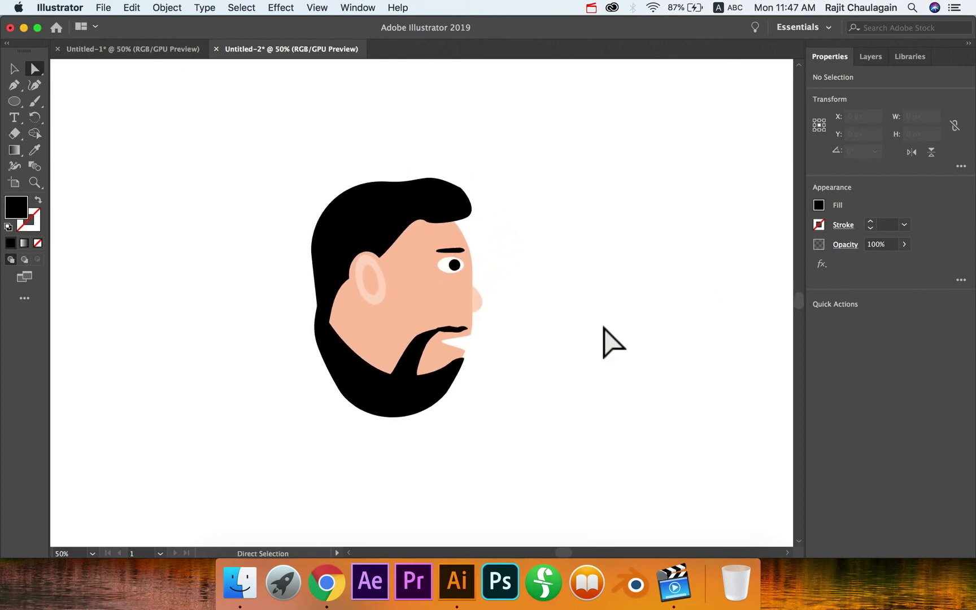